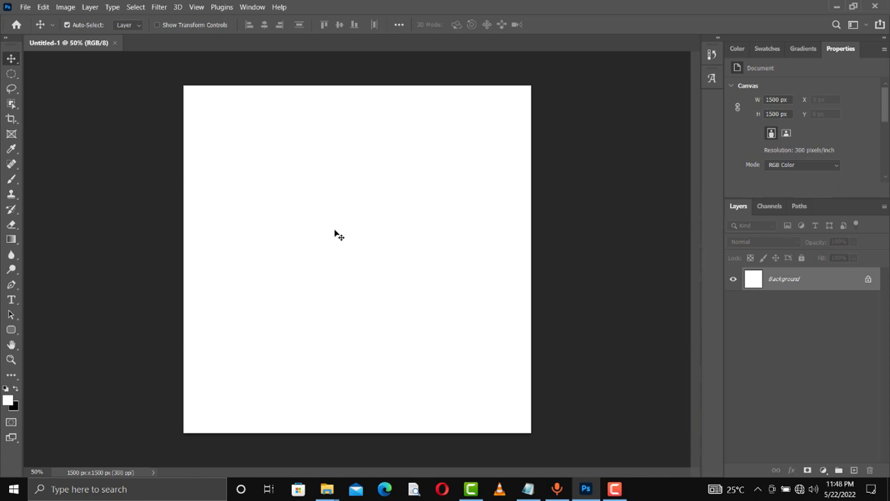
- Look over the church folder's images, then minimize it and bring up the Notepad flyer notes
mouse_move(327, 492)
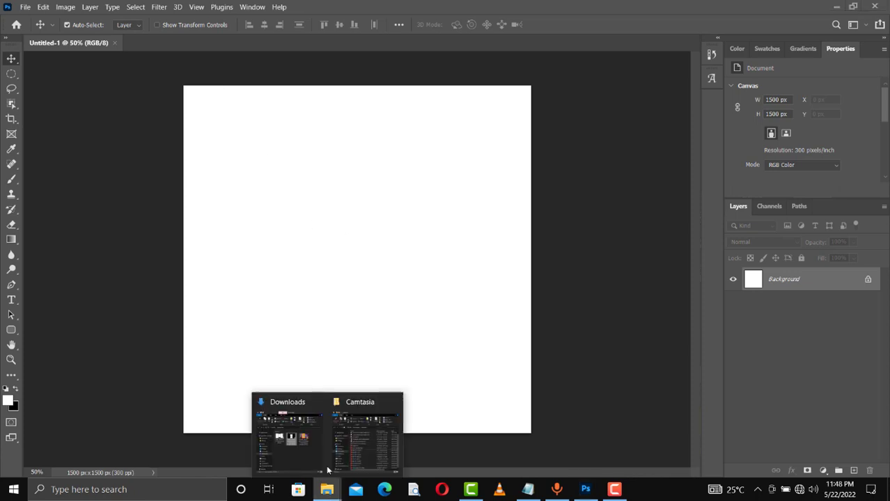
click(363, 422)
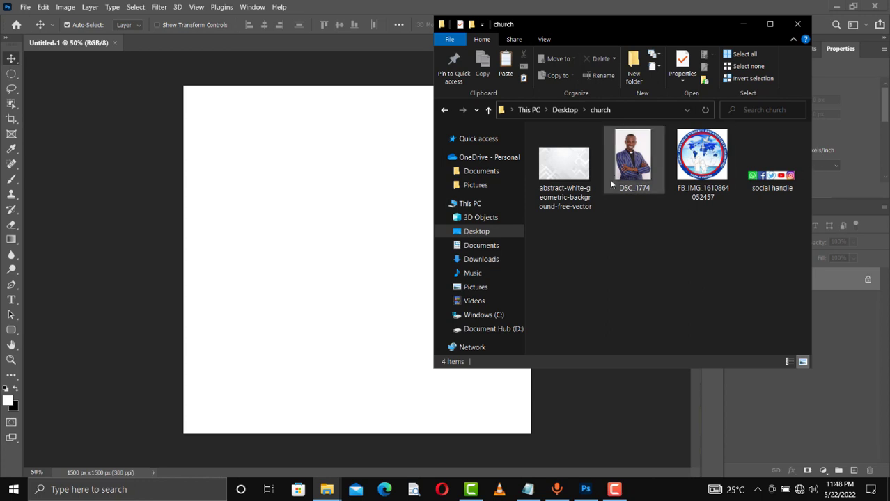
click(742, 24)
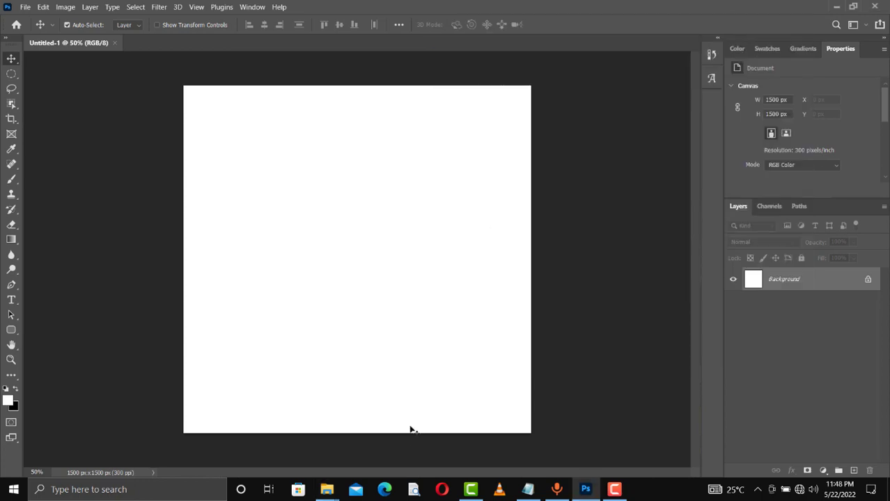
click(532, 490)
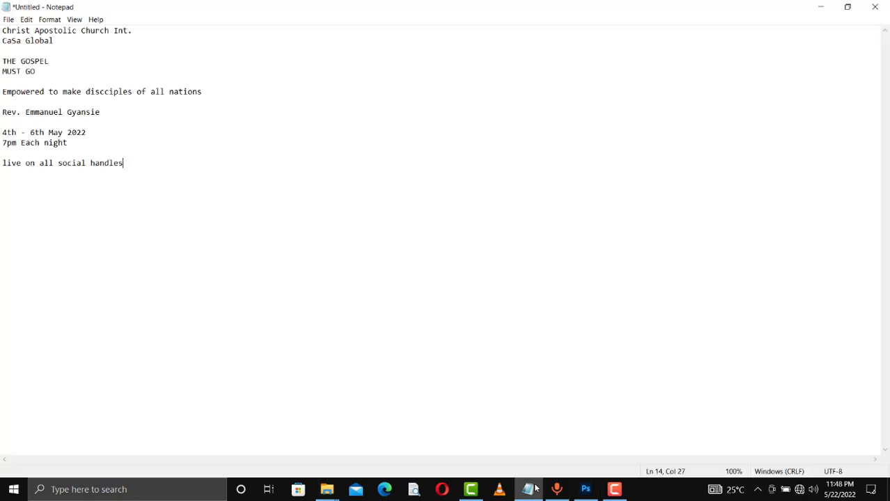
- Minimize the Notepad notes and bring the church image folder back over Photoshop
click(822, 7)
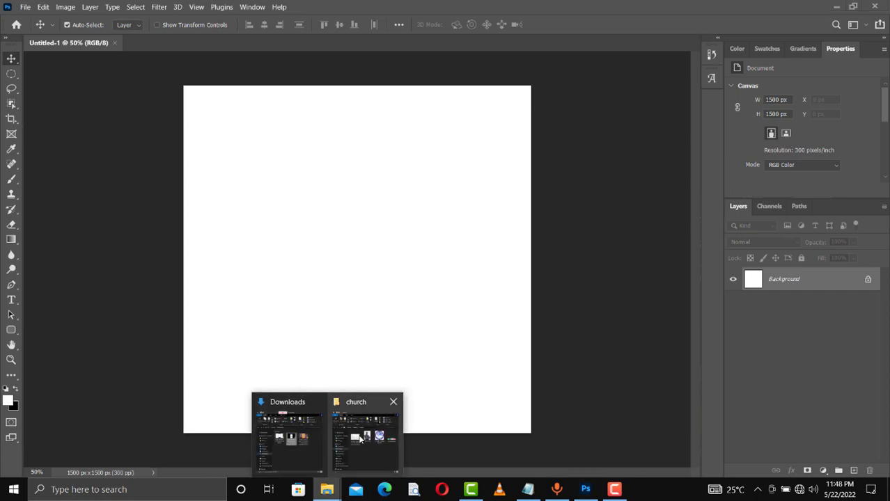
click(360, 440)
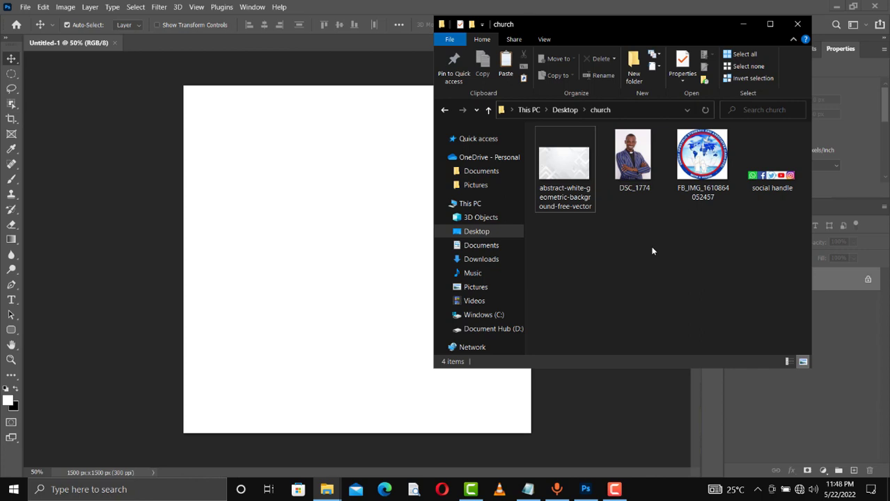
- Drop the abstract white geometric image onto the canvas, stretch it to cover it, and set 50% opacity
click(569, 171)
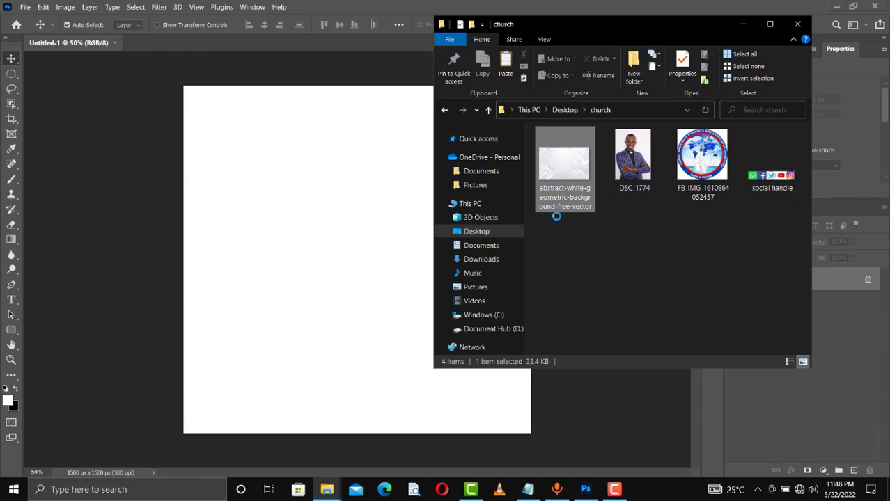
drag(454, 214, 303, 249)
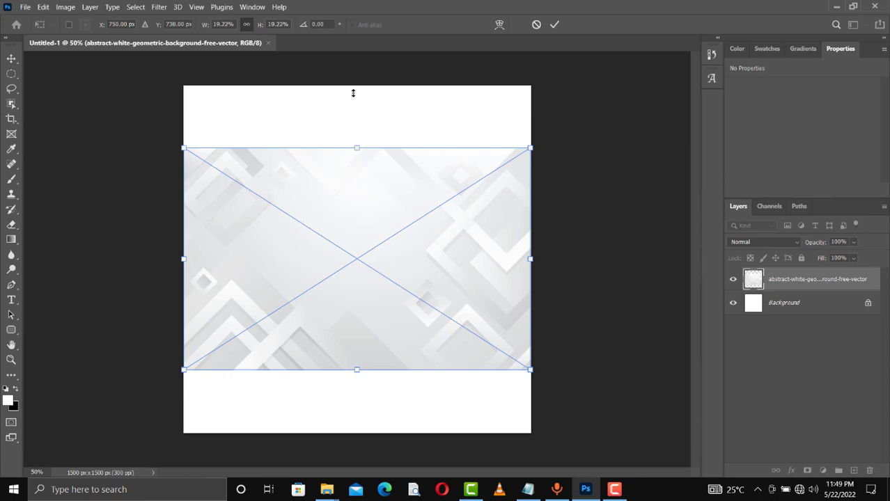
drag(354, 93, 349, 82)
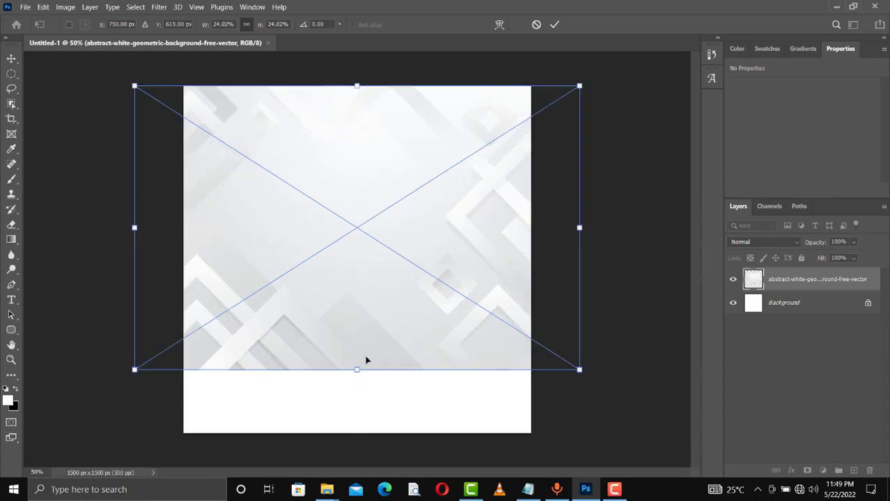
drag(357, 390, 357, 433)
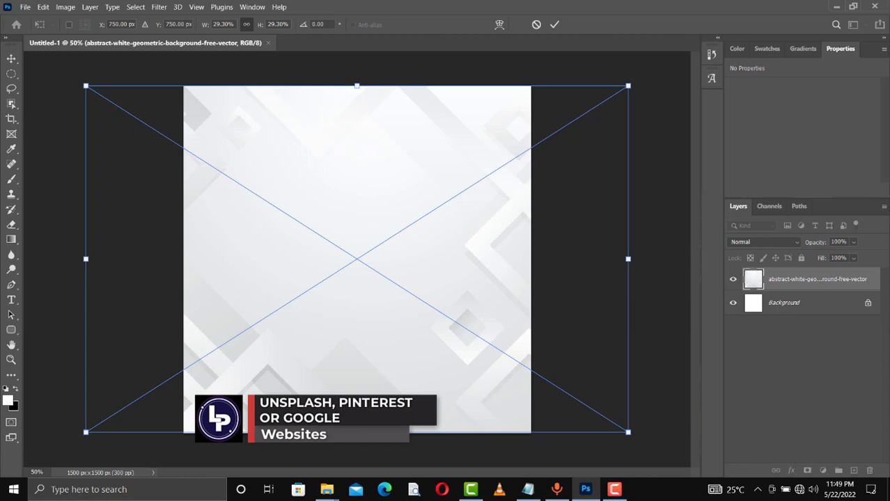
drag(357, 433, 356, 440)
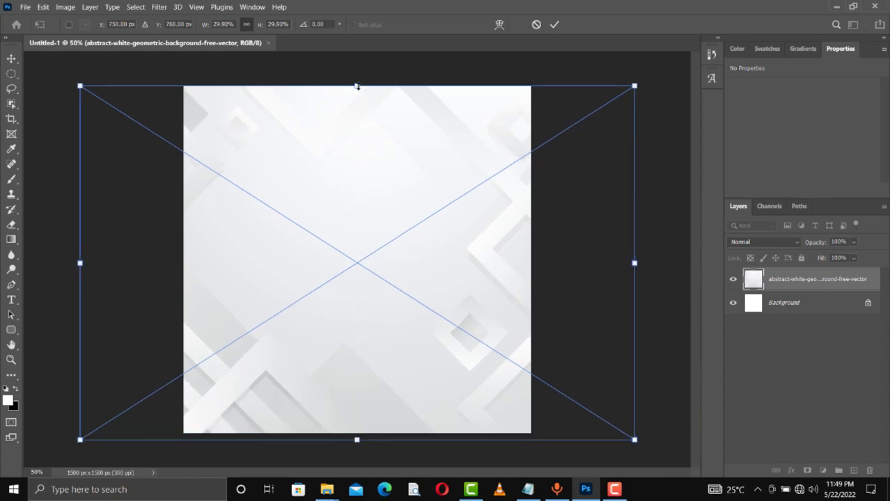
drag(357, 87, 356, 78)
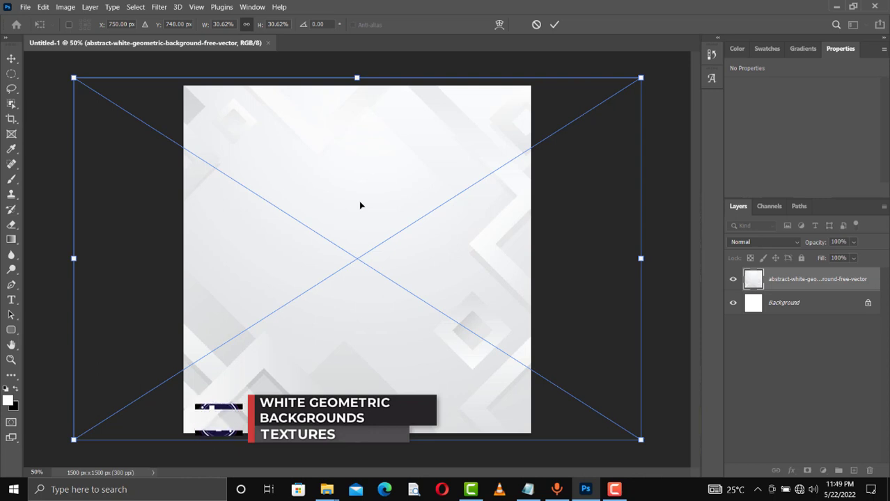
key(Return)
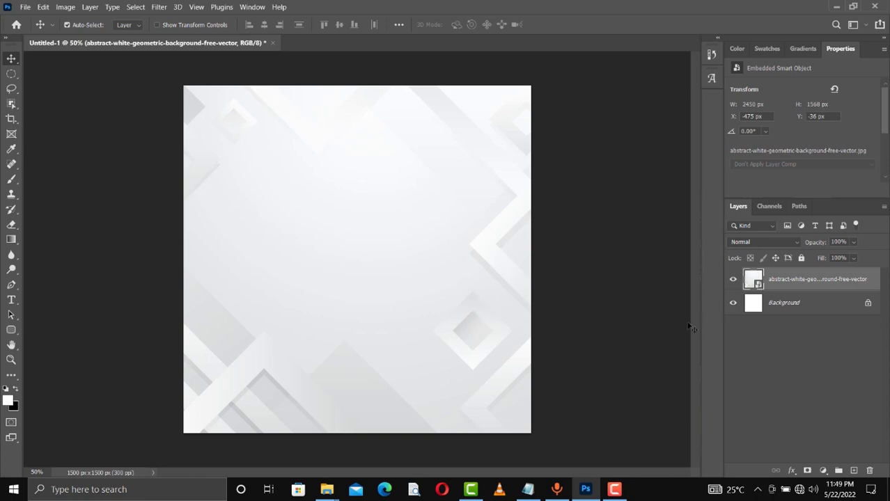
key(5)
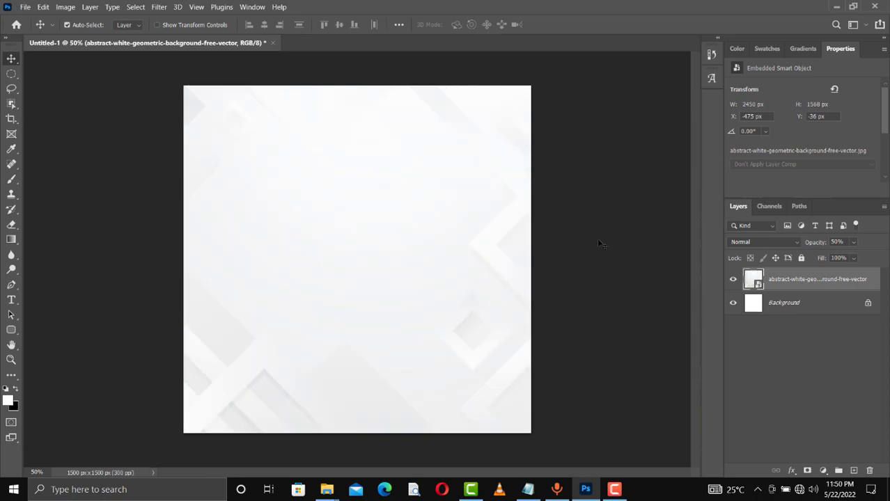
- Check the background's opacity, then place the DSC_1774 portrait and nudge it up-left
click(852, 243)
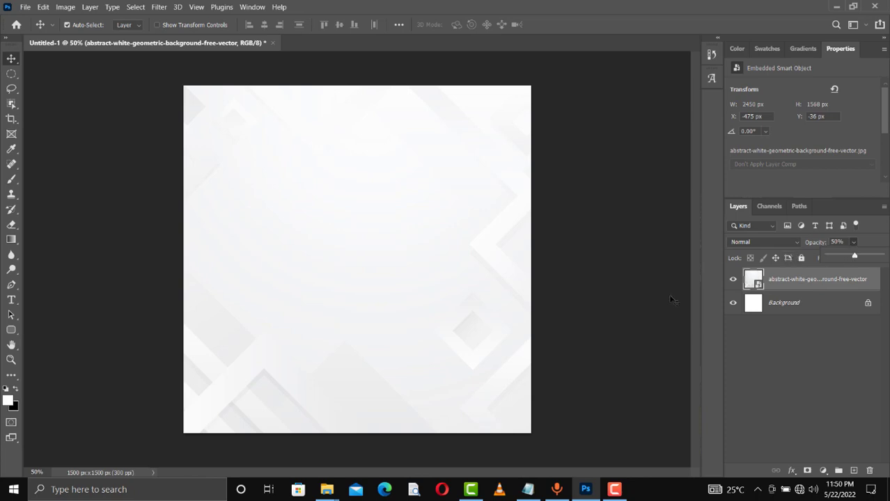
click(445, 277)
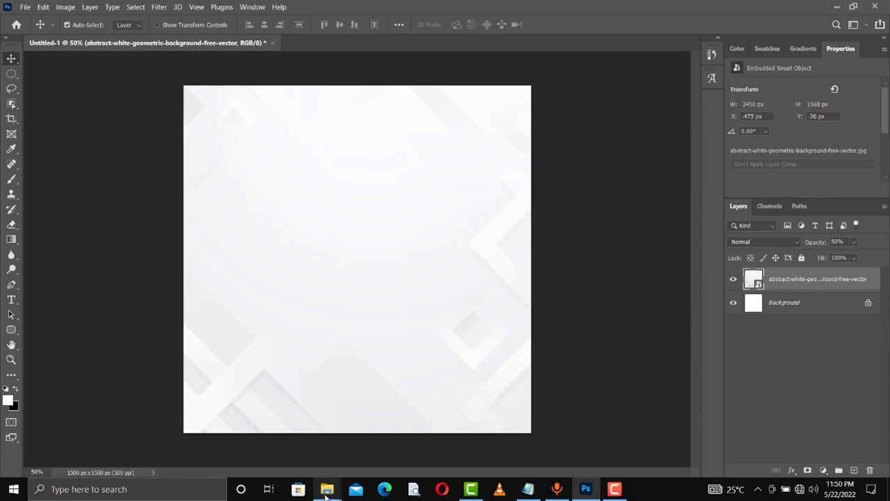
drag(296, 245, 242, 246)
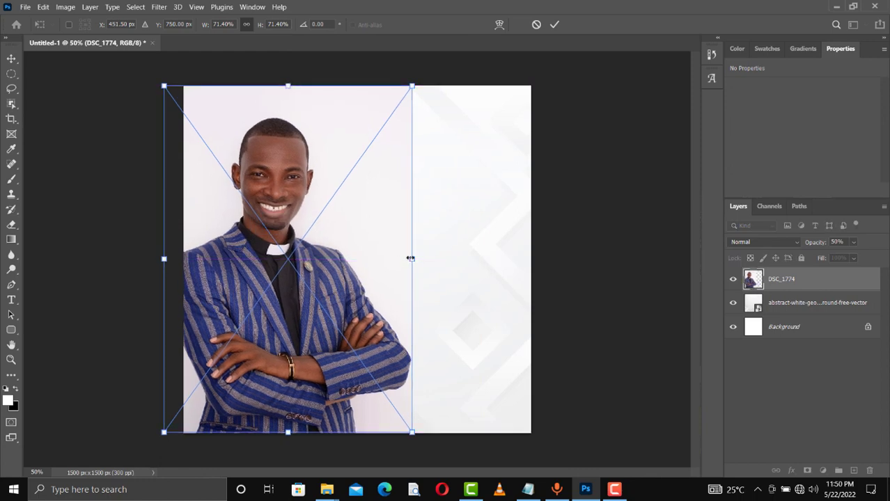
- Scale the DSC_1774 portrait up, commit it, and shift it toward the upper left
drag(411, 258, 516, 259)
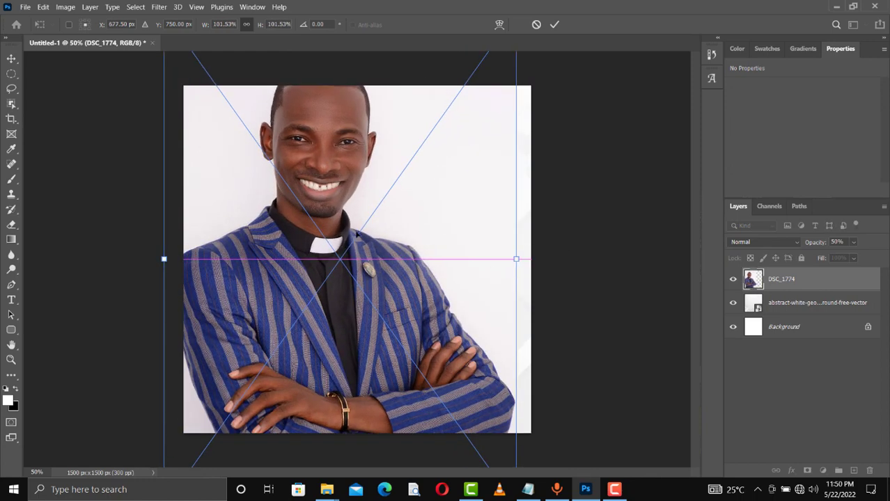
drag(357, 235, 331, 259)
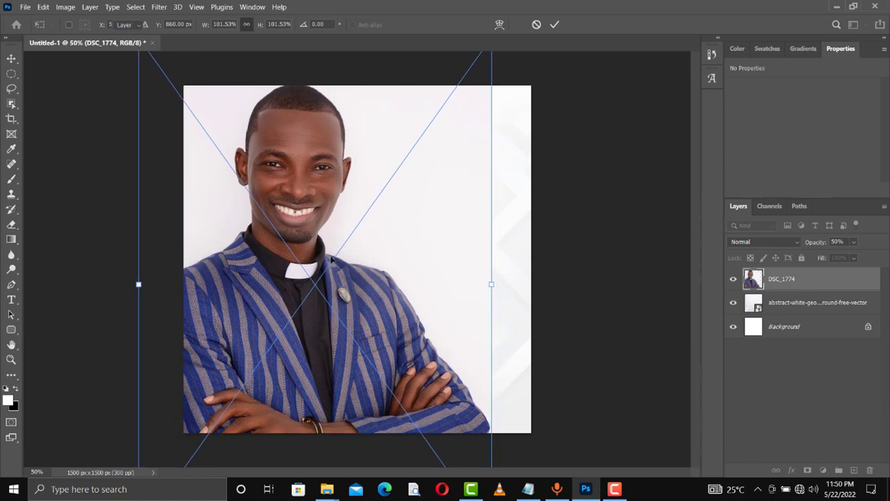
key(Return)
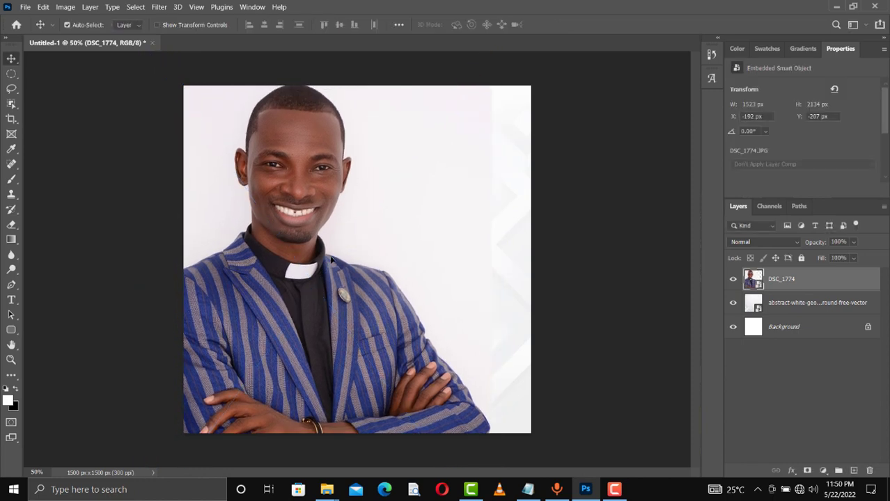
drag(289, 282, 277, 304)
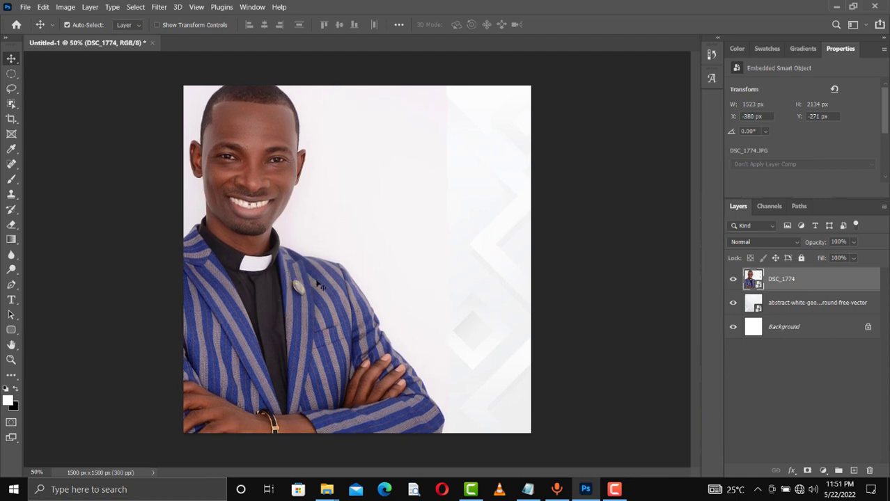
- Set the portrait layer to Luminosity blend at 10% opacity and add a layer mask
click(768, 241)
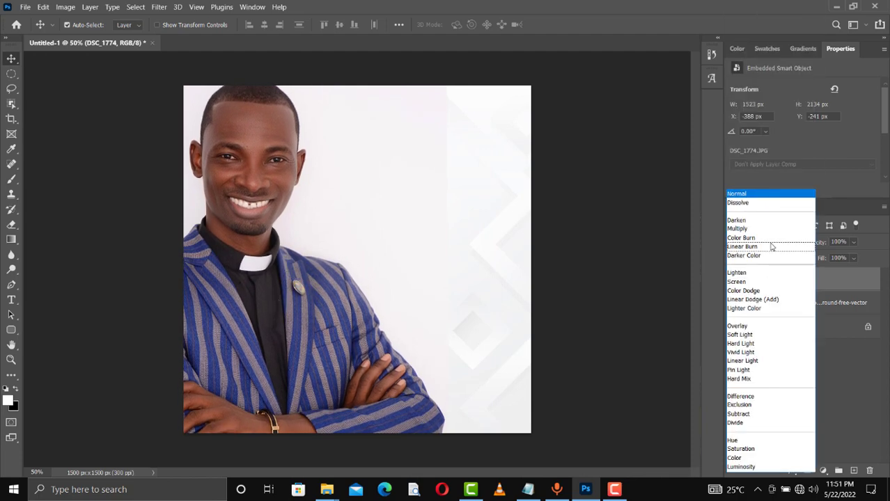
click(750, 467)
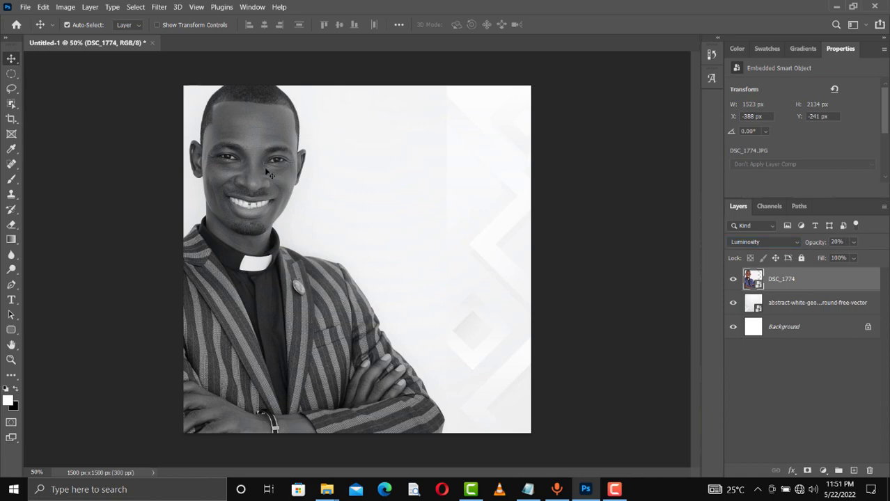
key(2)
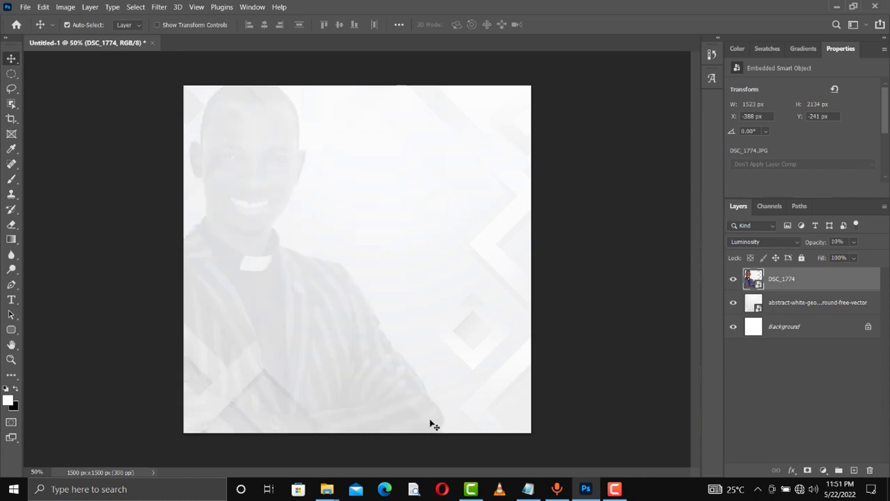
click(808, 471)
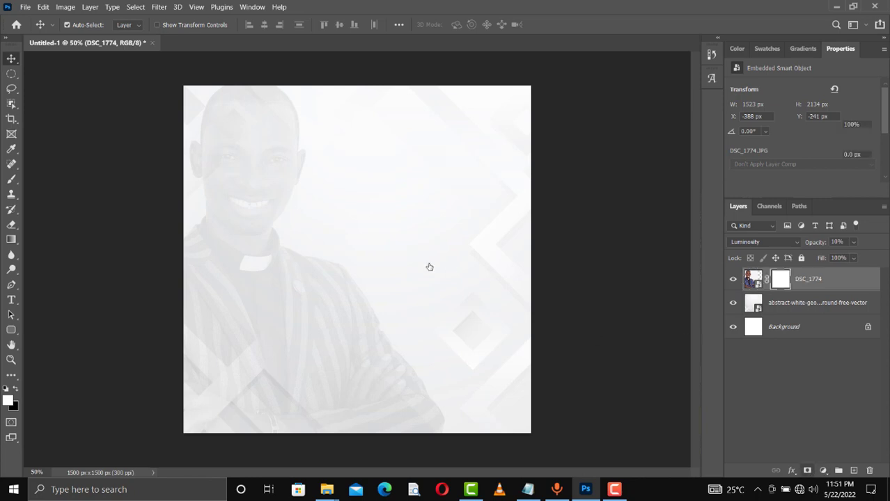
- With a large black brush, paint out the portrait's arms and lower-left area on its mask
key(b)
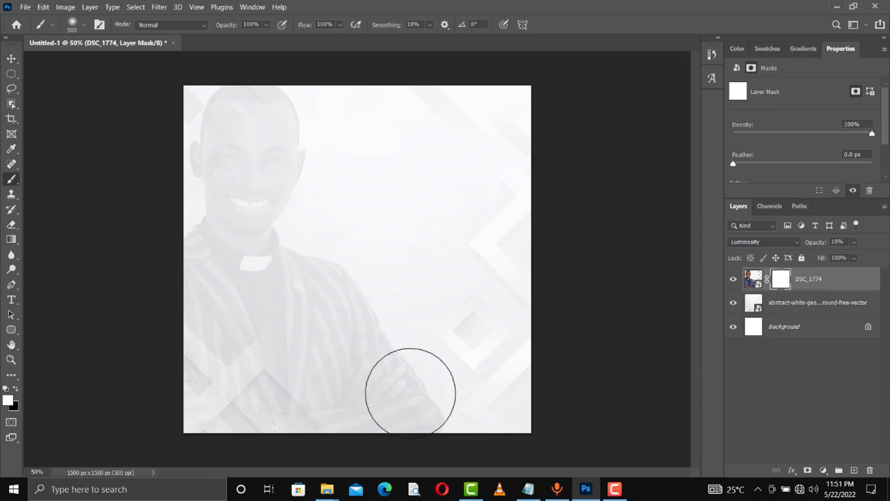
key(bracketright)
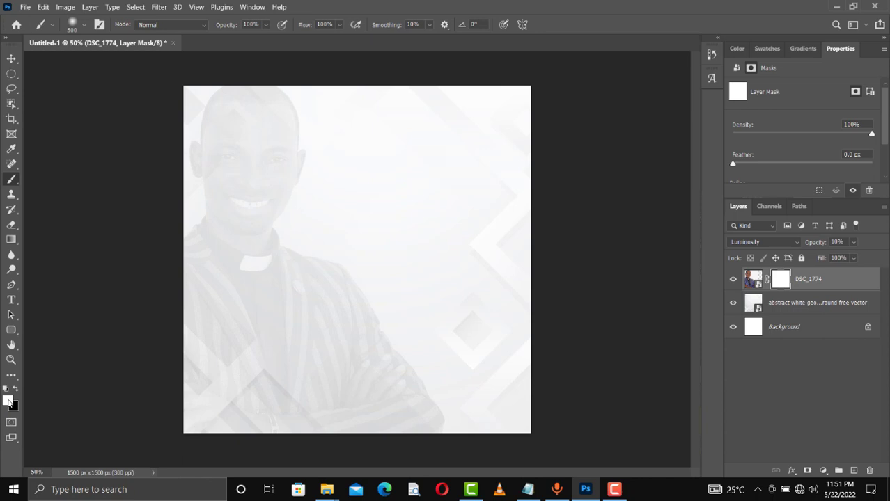
key(x)
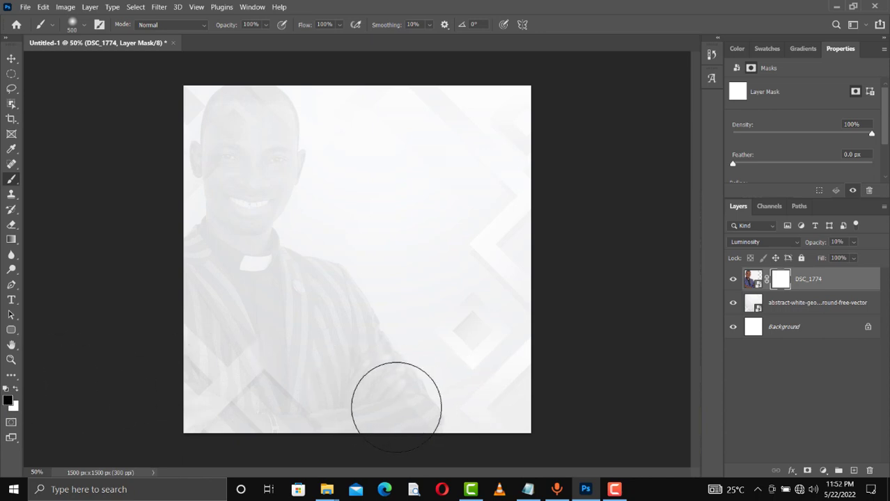
mouse_move(407, 395)
mouse_down()
mouse_move(384, 417)
mouse_move(349, 410)
mouse_move(404, 398)
mouse_move(380, 405)
mouse_move(351, 335)
mouse_move(373, 331)
mouse_move(355, 310)
mouse_move(330, 361)
mouse_move(336, 294)
mouse_up()
mouse_move(279, 404)
mouse_down()
mouse_move(206, 379)
mouse_move(246, 384)
mouse_move(220, 337)
mouse_move(233, 370)
mouse_move(236, 328)
mouse_move(288, 362)
mouse_move(288, 317)
mouse_move(329, 383)
mouse_move(212, 374)
mouse_move(220, 390)
mouse_move(313, 417)
mouse_up()
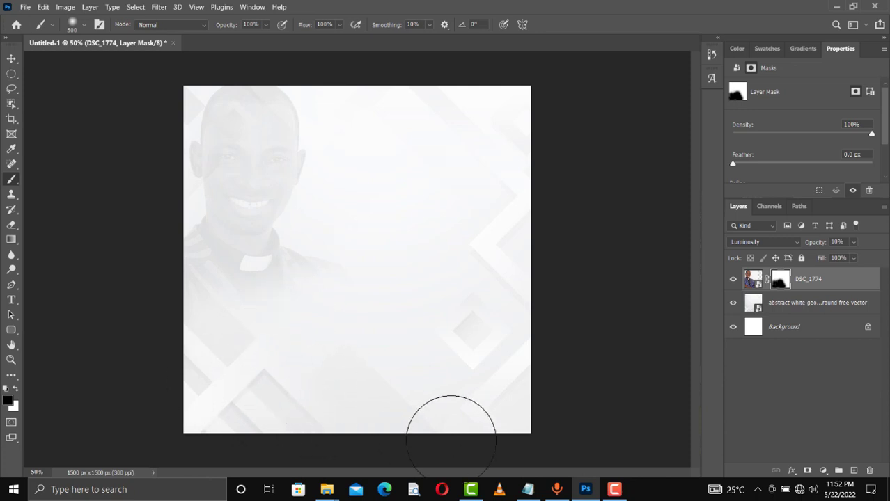
- Move the portrait slightly to the left
key(v)
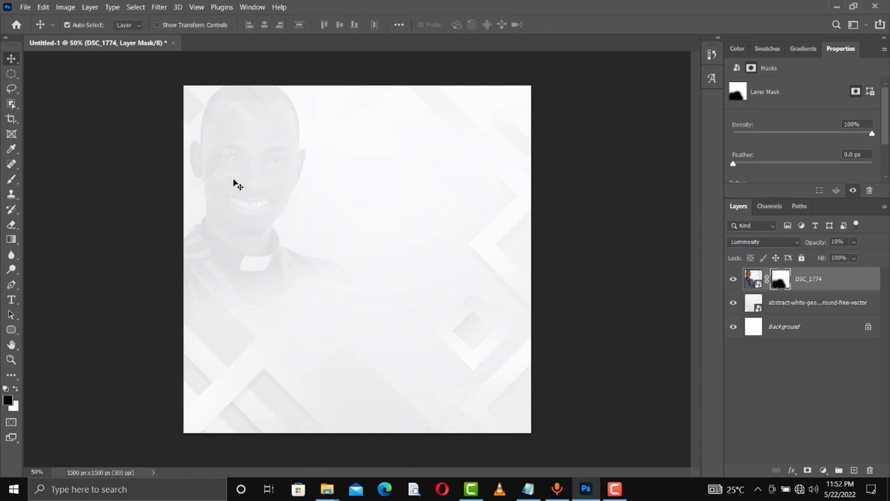
drag(247, 195, 235, 187)
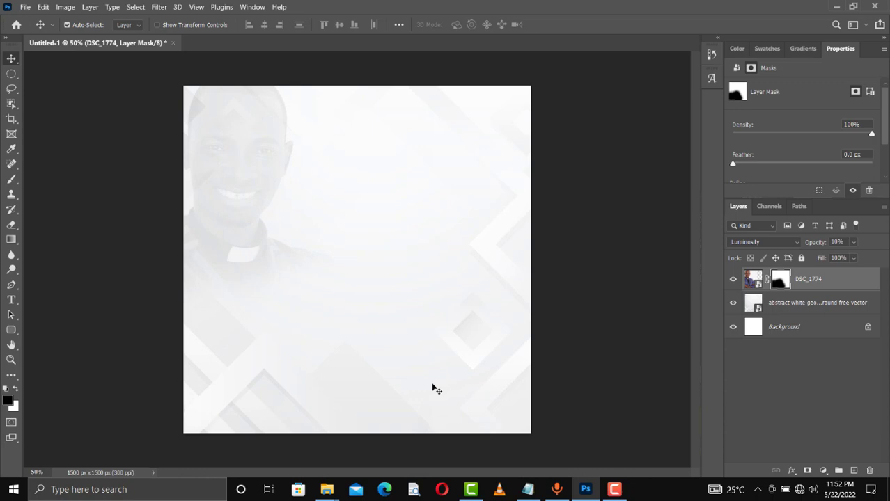
key(ctrl)
- Unlock Background, group it with the pattern and DSC_1774 layers, and name the group 'background'
ctrl+click(817, 301)
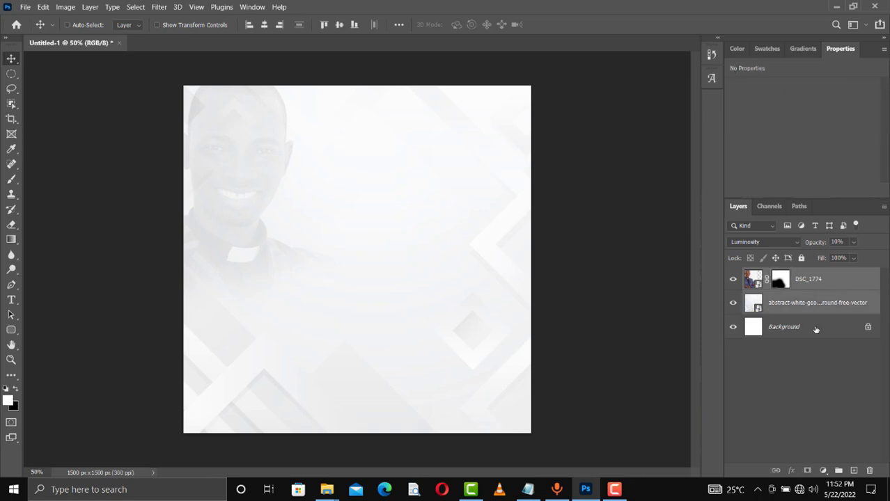
click(868, 328)
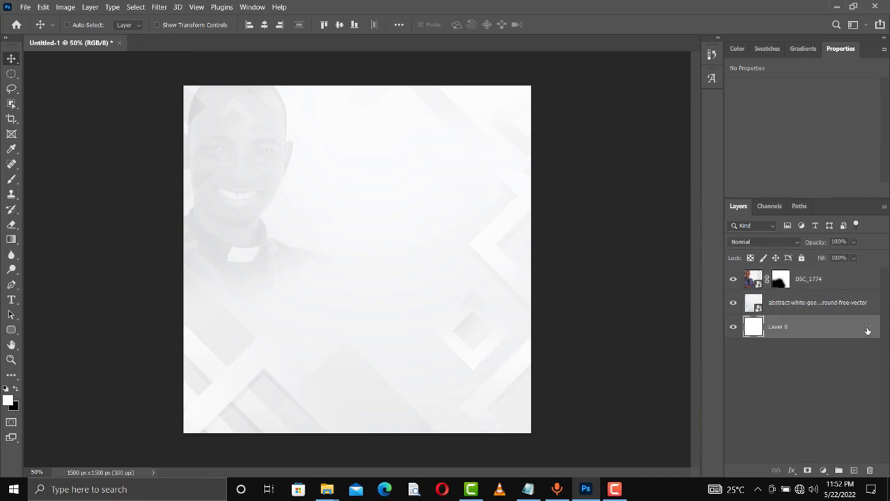
ctrl+click(819, 302)
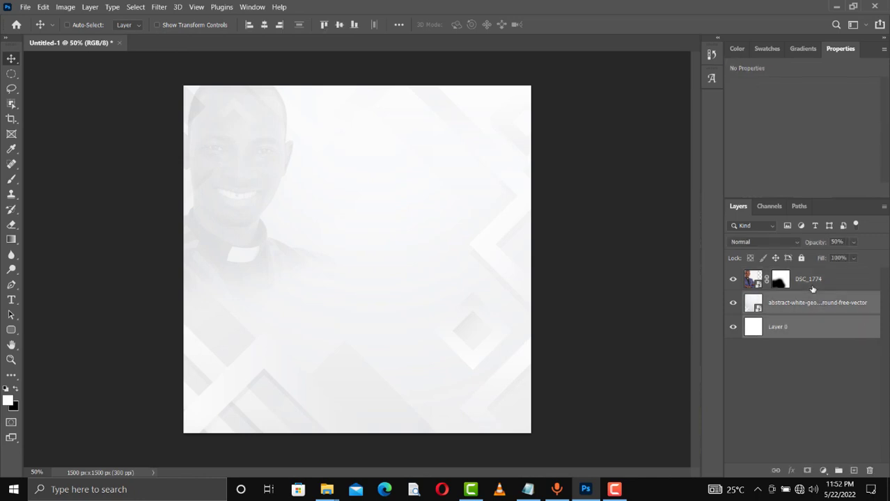
ctrl+click(812, 288)
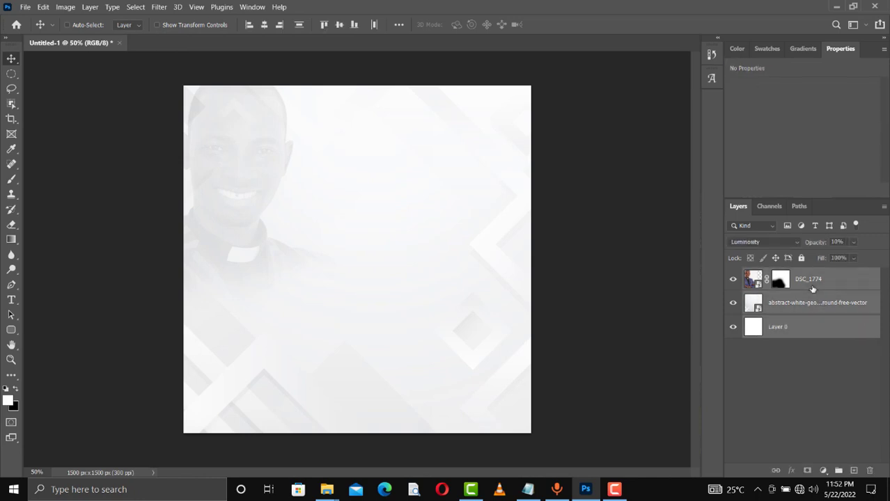
key(ctrl+g)
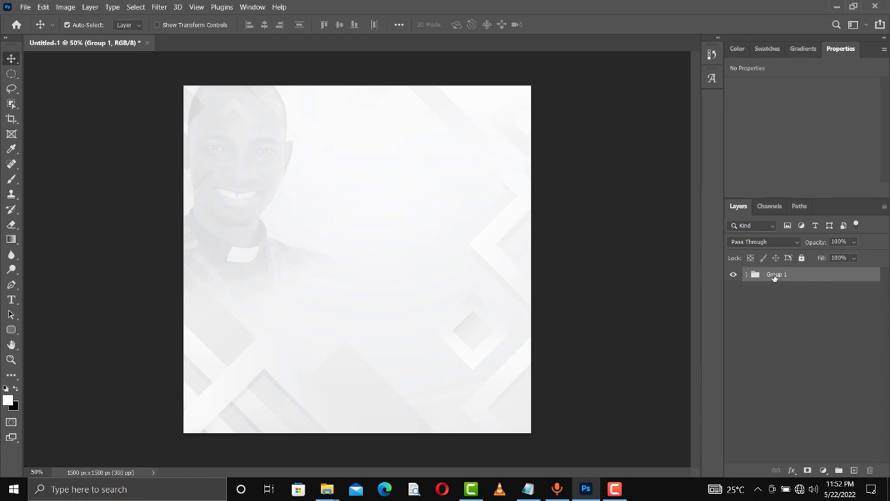
double_click(774, 276)
text(background)
key(Return)
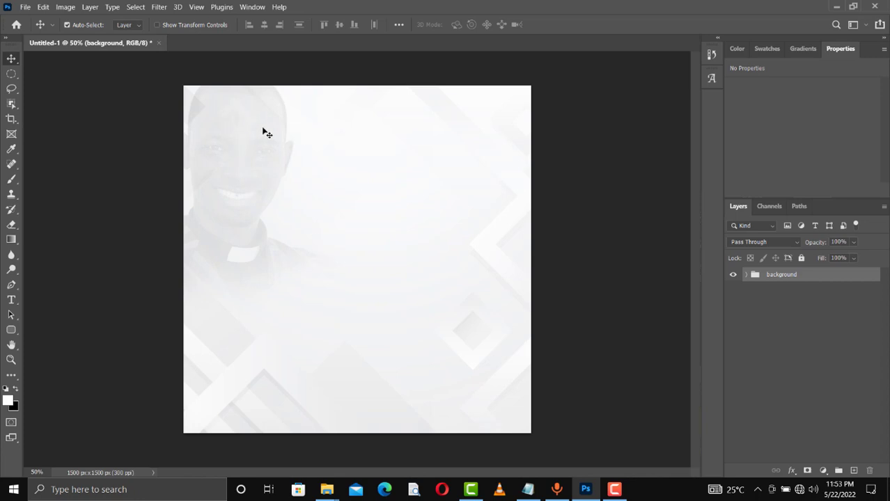
mouse_move(326, 489)
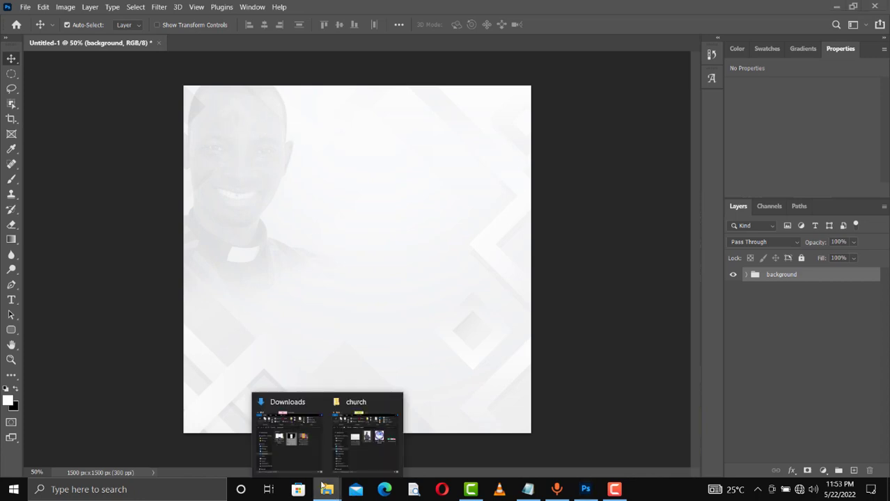
click(373, 439)
click(702, 159)
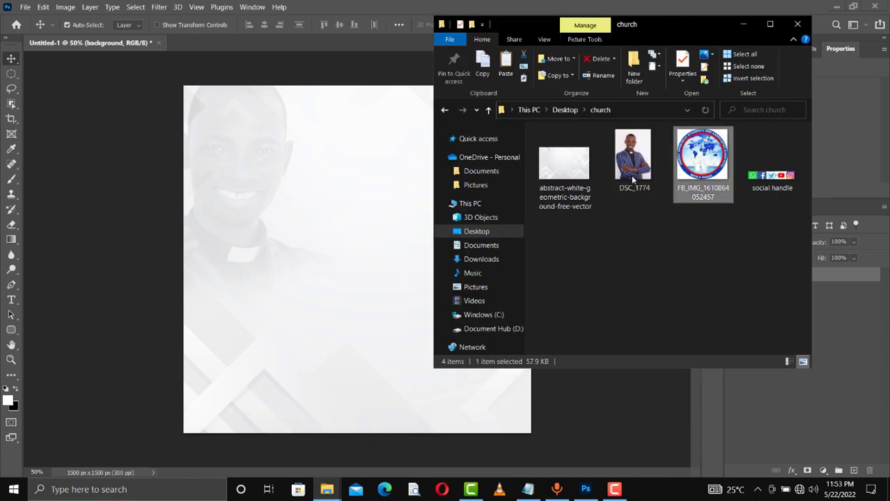
drag(241, 139, 238, 143)
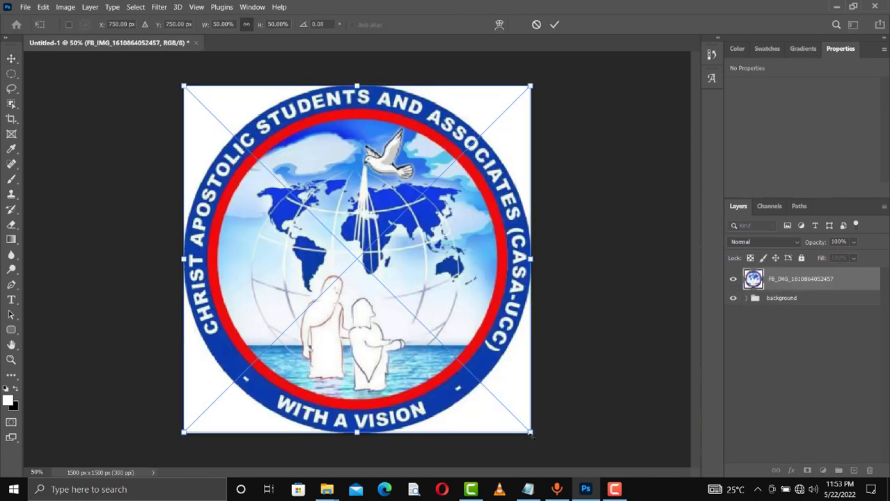
drag(491, 411, 187, 121)
drag(187, 120, 186, 117)
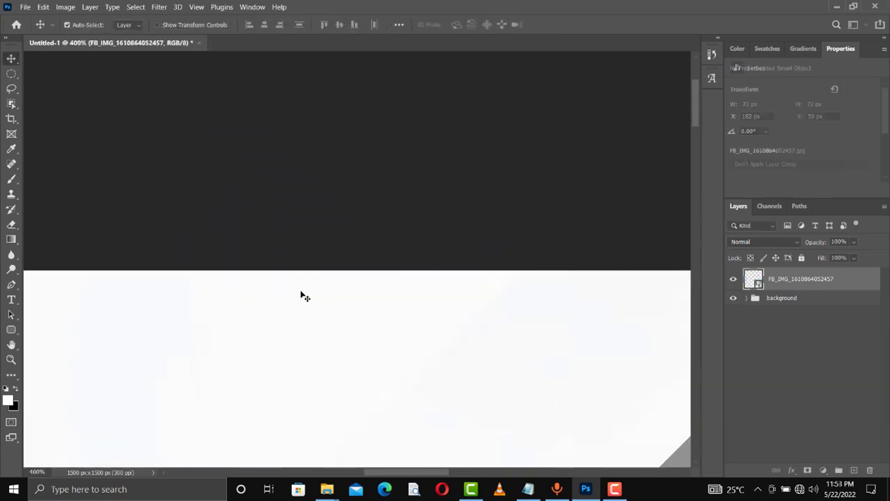
- Zoom in on the logo and select its white corners with the Magic Wand
scroll(302, 293, down, 1)
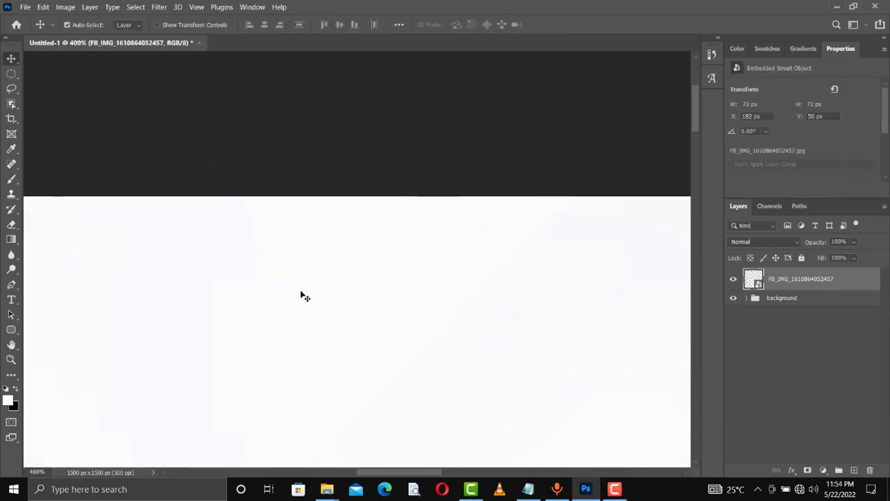
scroll(302, 293, left, 3)
scroll(302, 293, down, 2)
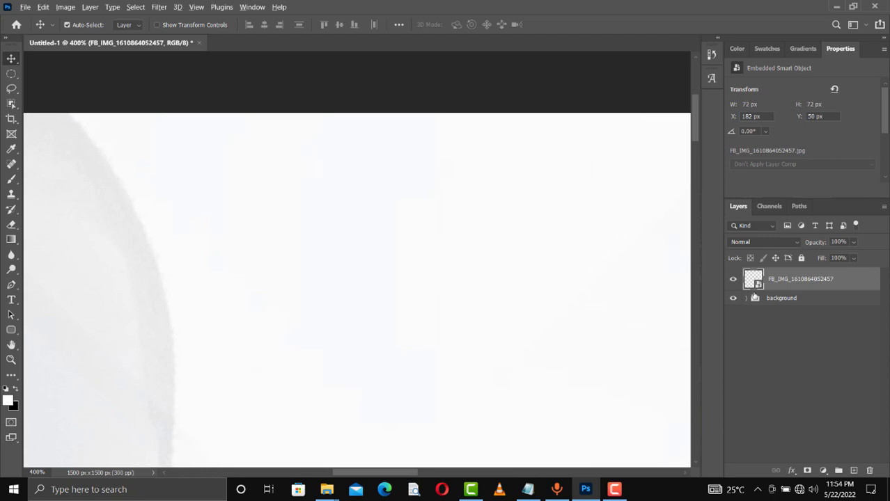
alt+click(752, 281)
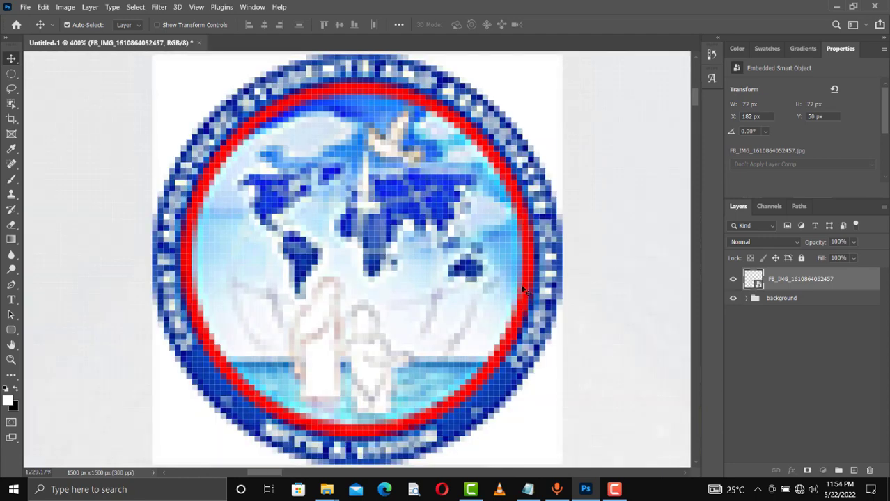
key(ctrl+minus)
key(ctrl+minus)
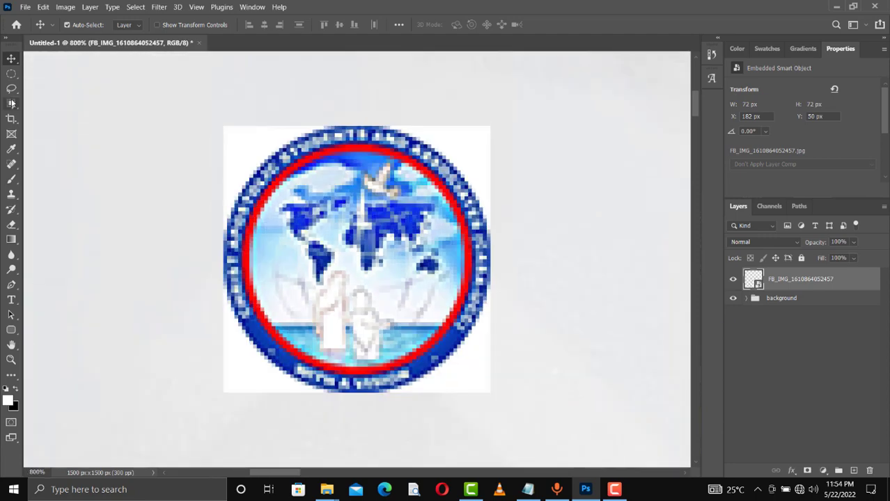
click(12, 103)
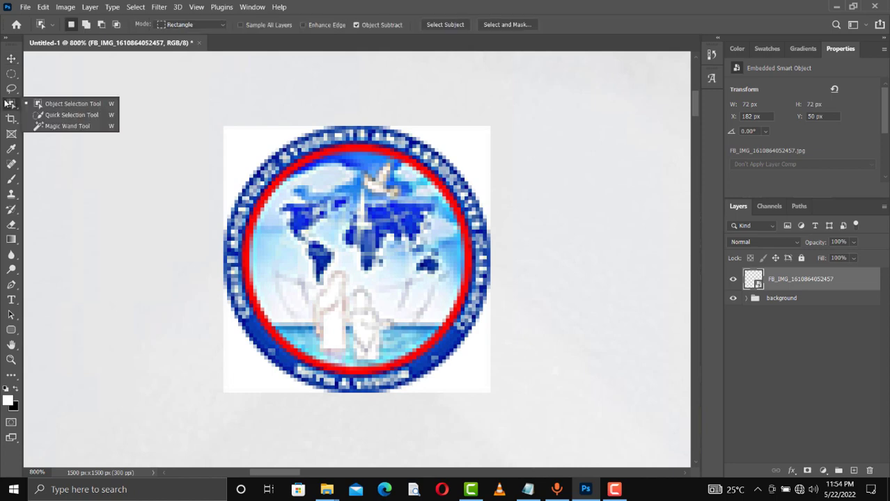
click(75, 126)
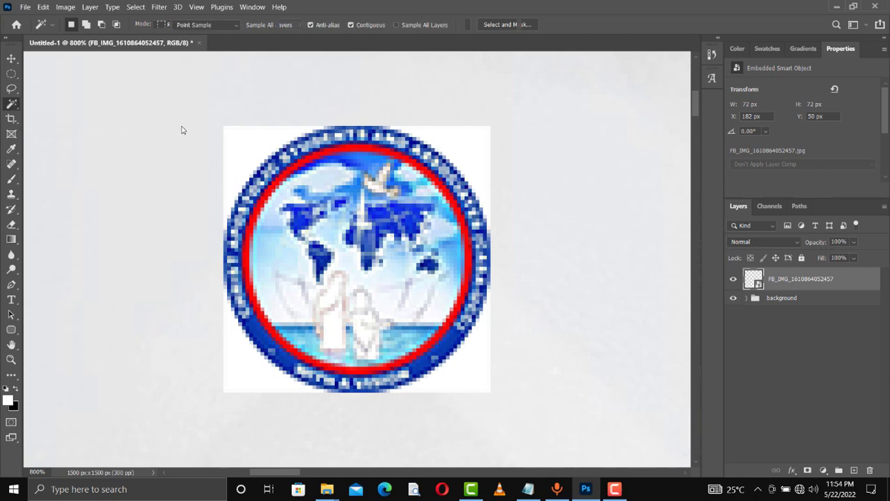
click(251, 147)
click(486, 144)
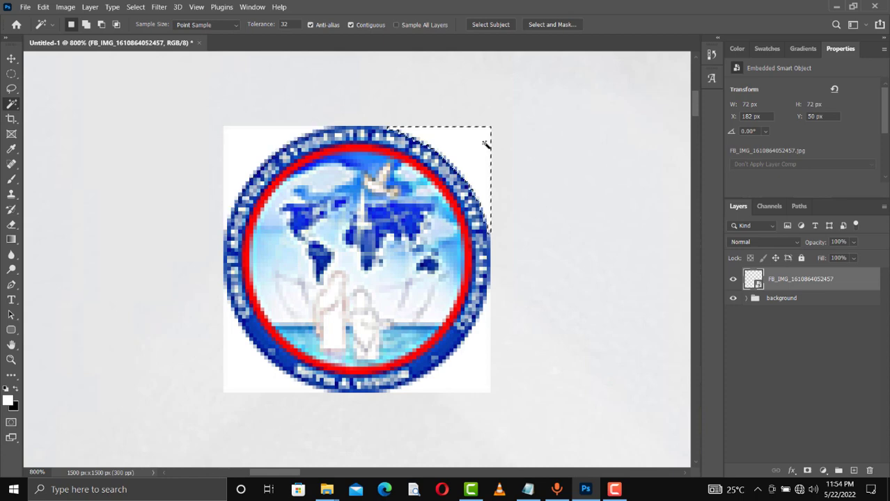
- Add all four white corners to the selection, mask them out, and fit the flyer on screen
click(87, 25)
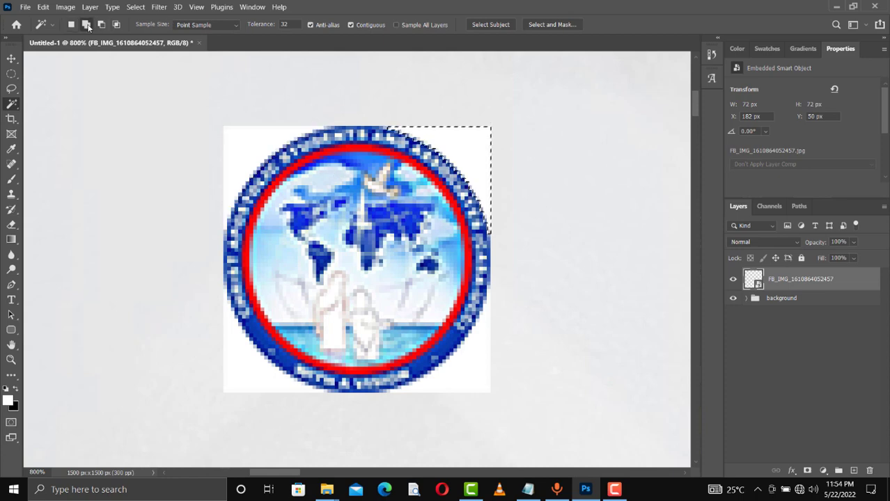
click(234, 150)
click(254, 369)
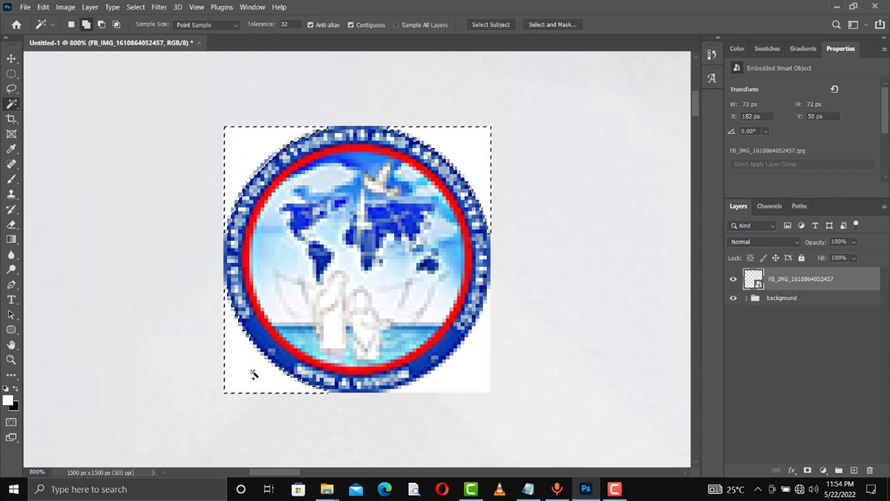
click(457, 383)
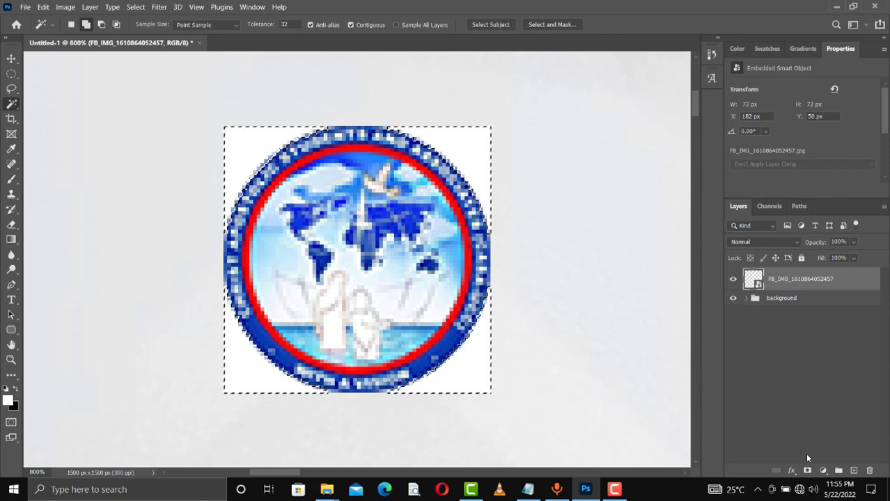
click(807, 471)
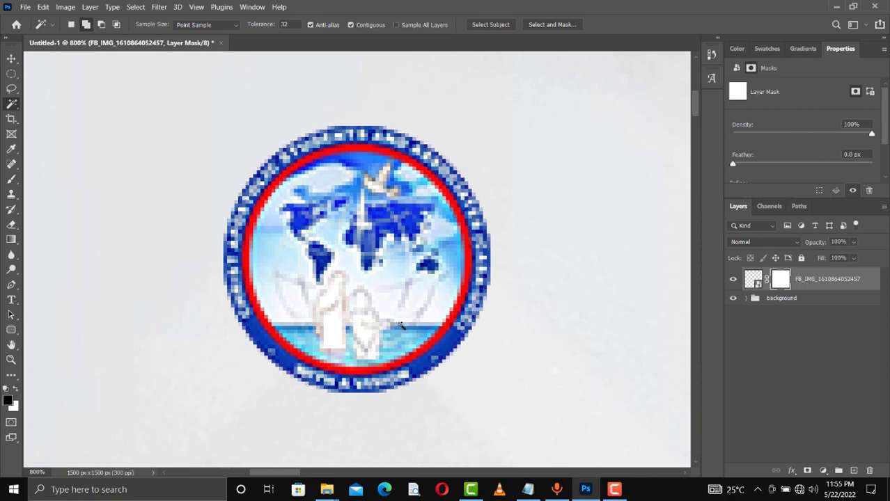
key(ctrl+0)
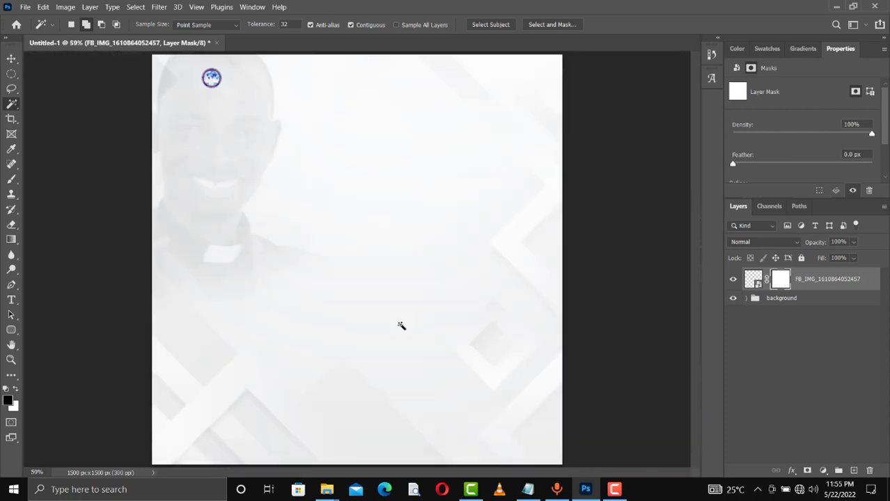
- Place the social handle icons image from the church folder at the flyer's top right, level with the logo
key(v)
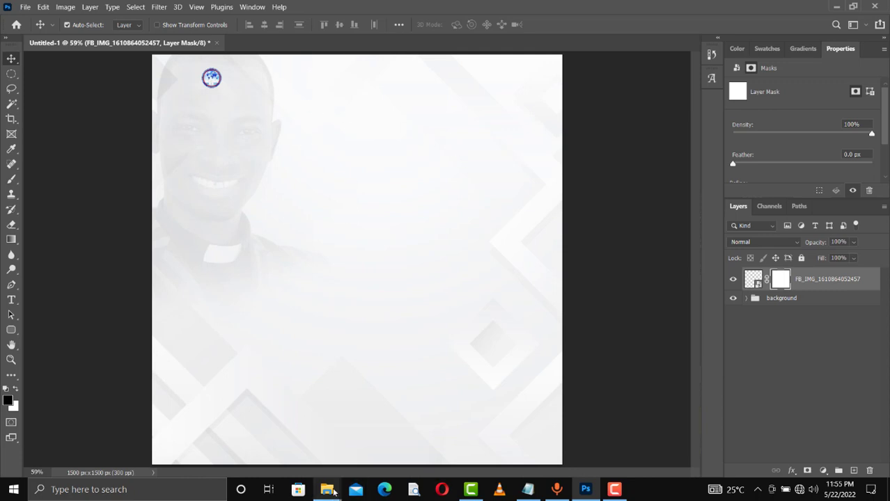
mouse_move(333, 493)
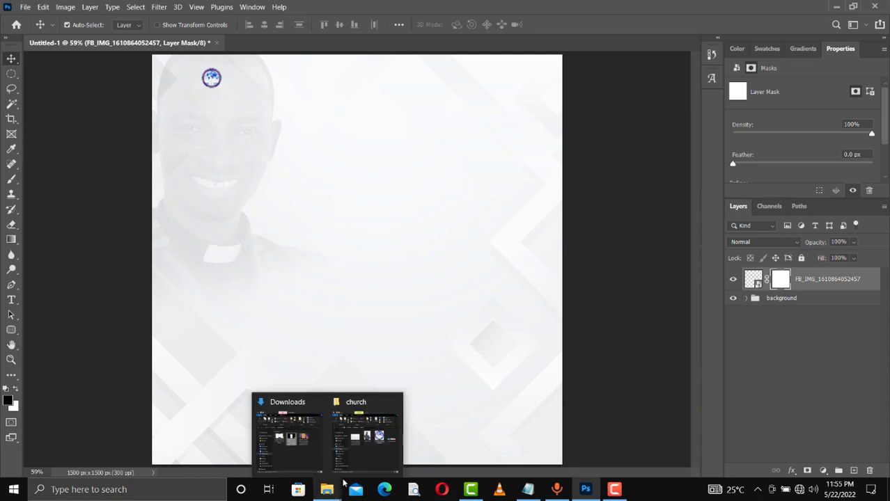
click(372, 454)
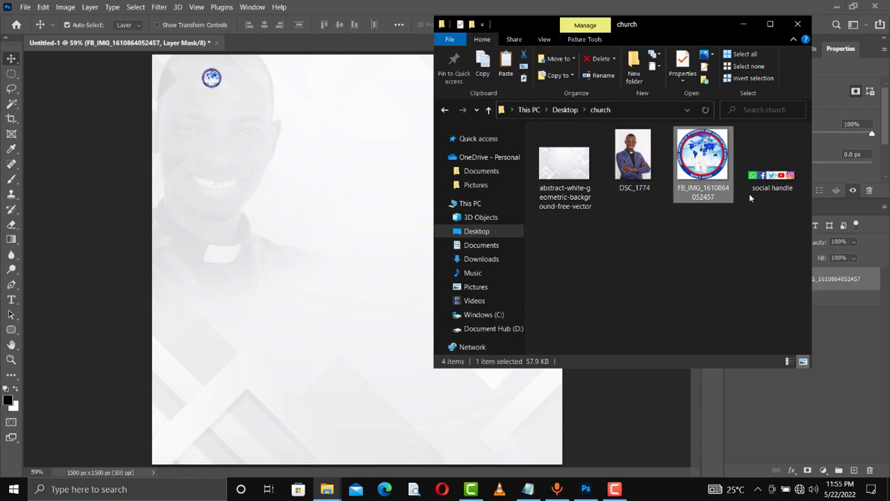
click(768, 180)
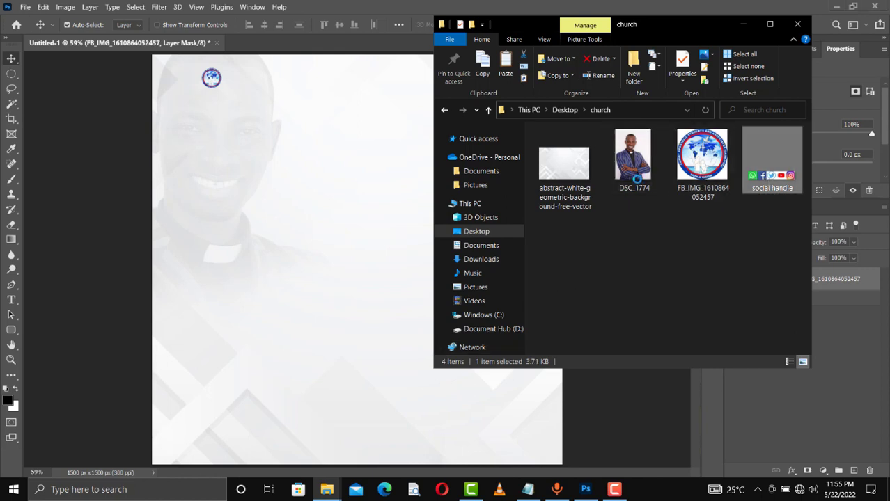
click(304, 162)
drag(305, 163, 305, 163)
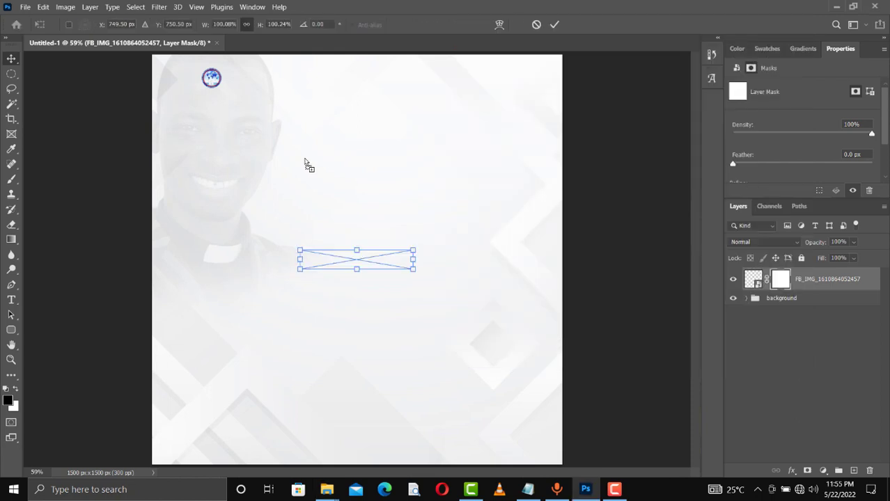
drag(356, 260, 516, 80)
key(Return)
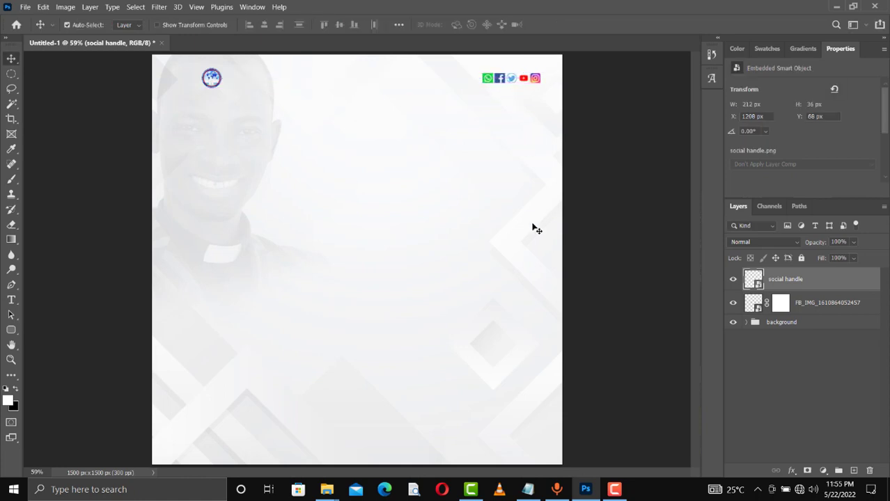
- Place the DSC_1774 portrait, scale it to about 59%, and position it in the flyer's lower centre
mouse_move(331, 491)
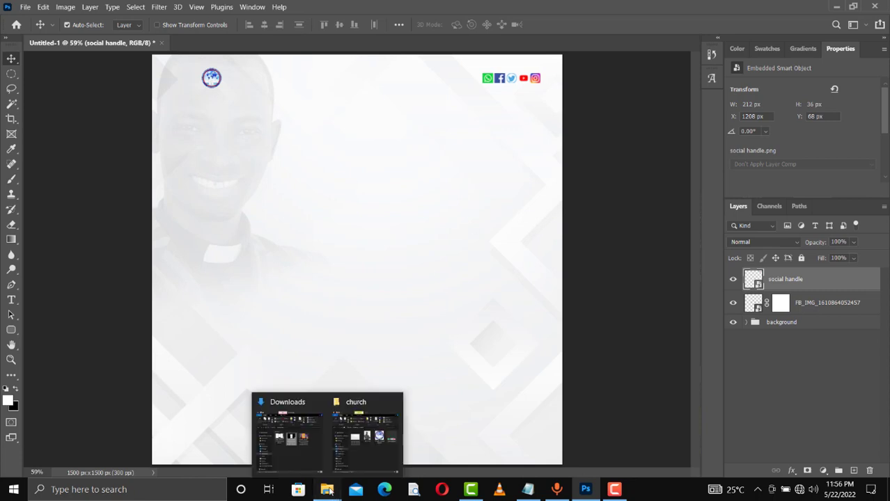
click(362, 438)
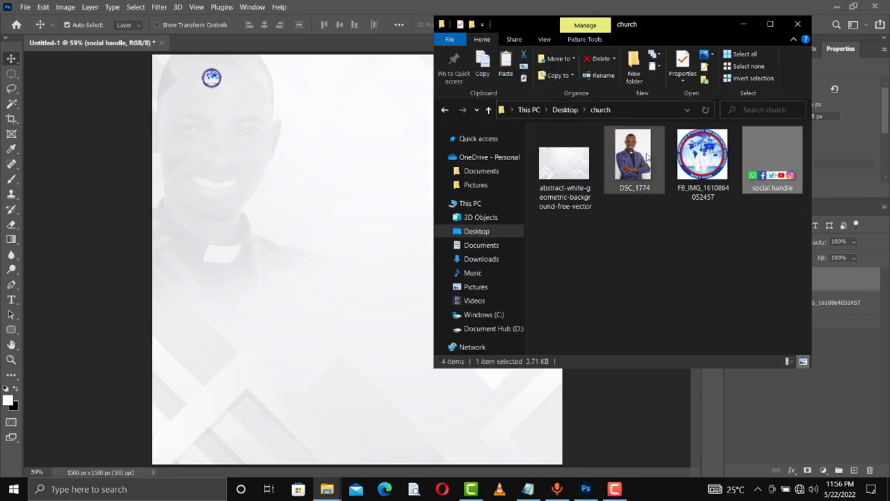
click(634, 165)
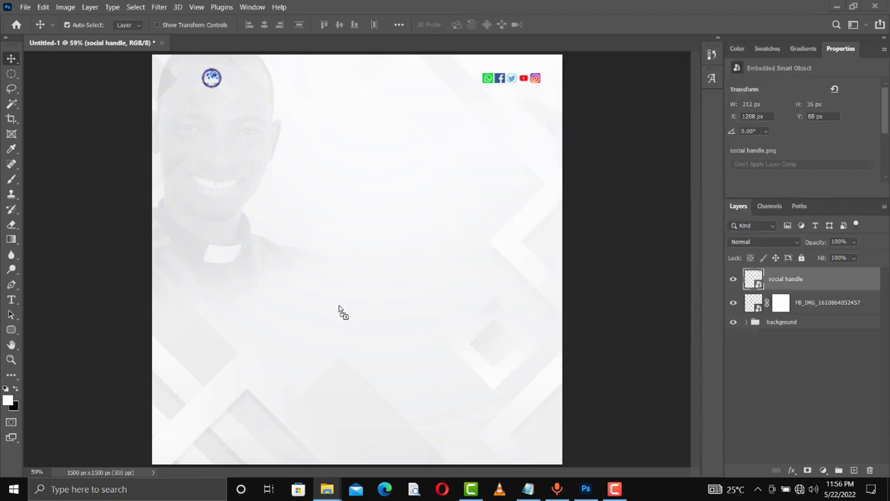
click(341, 311)
drag(339, 311, 339, 311)
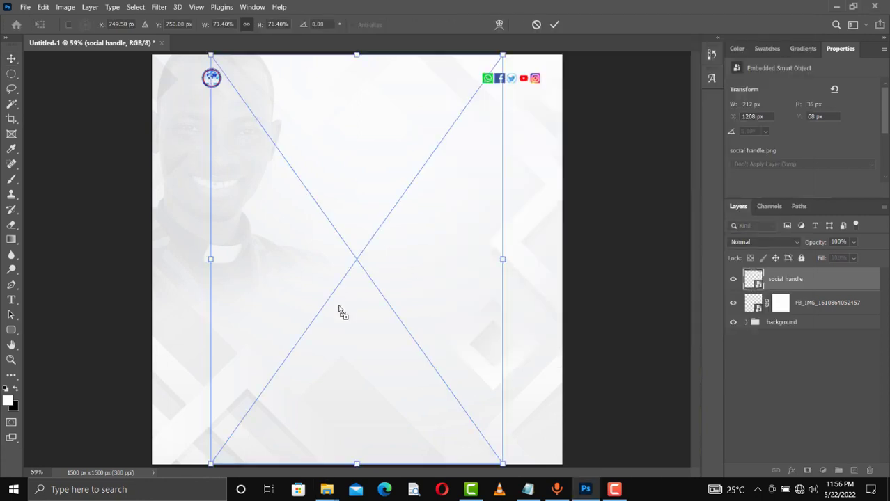
drag(357, 55, 361, 161)
drag(381, 353, 374, 396)
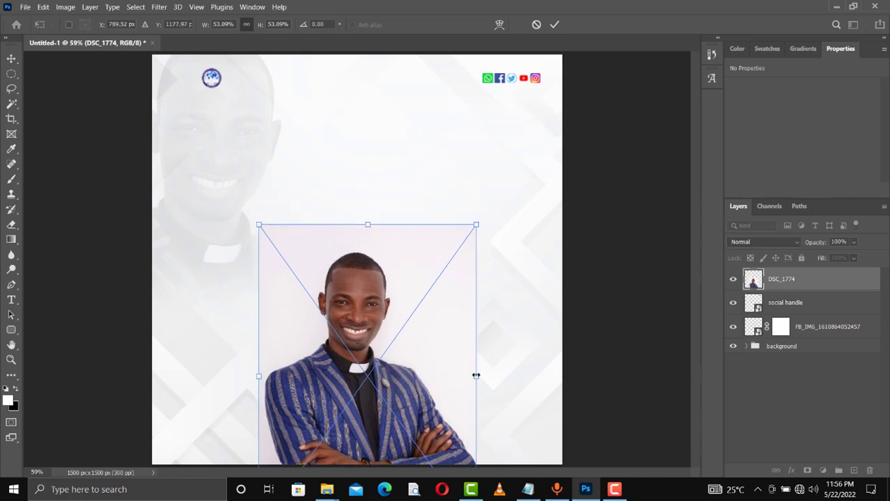
drag(475, 376, 493, 376)
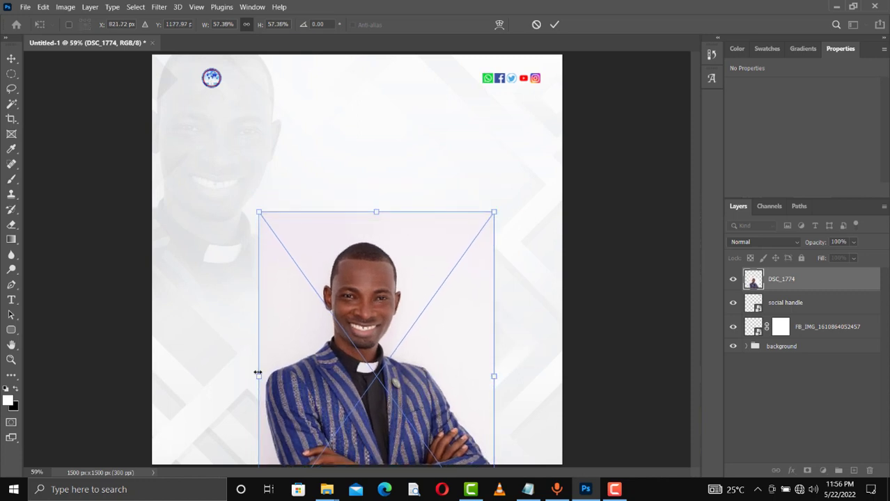
drag(258, 373, 251, 375)
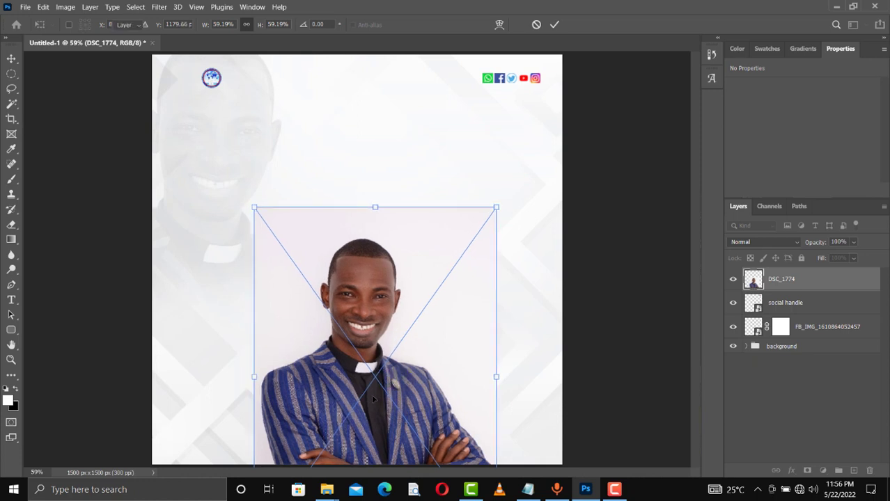
drag(370, 398, 372, 399)
key(Return)
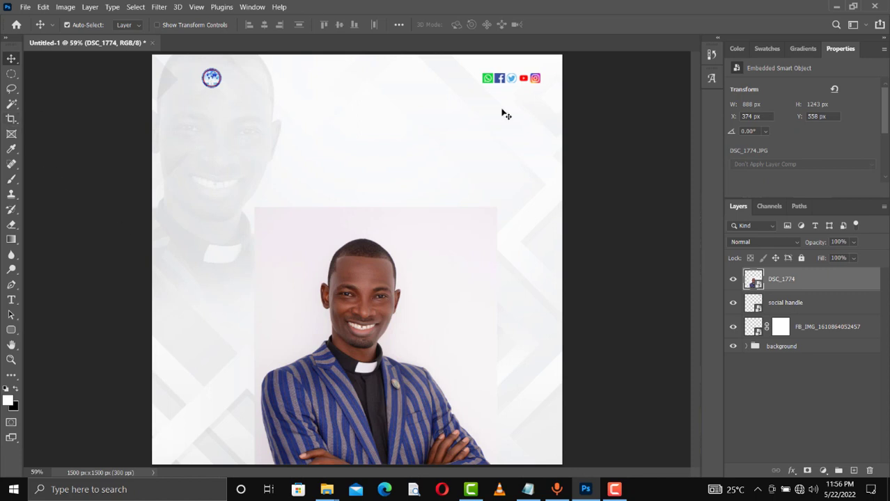
- Rasterize the DSC_1774 layer, apply Remove Background to cut out the man, then select the three image layers
right_click(781, 289)
click(697, 218)
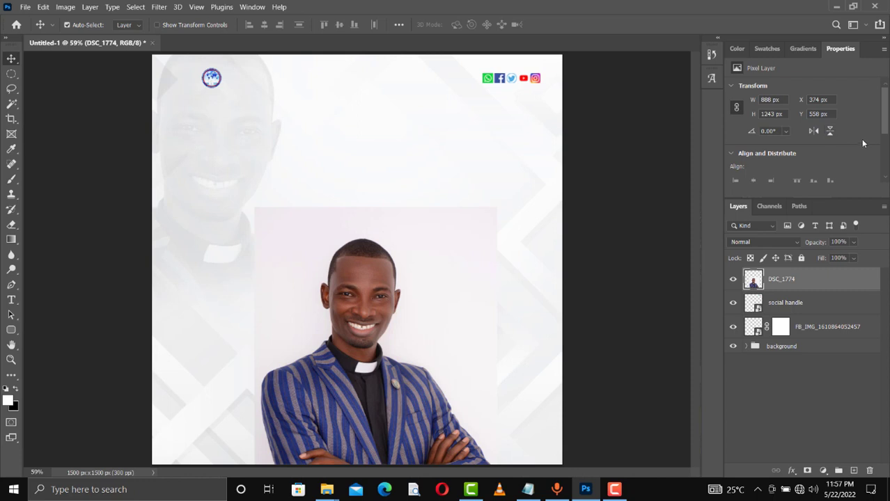
drag(884, 124, 885, 163)
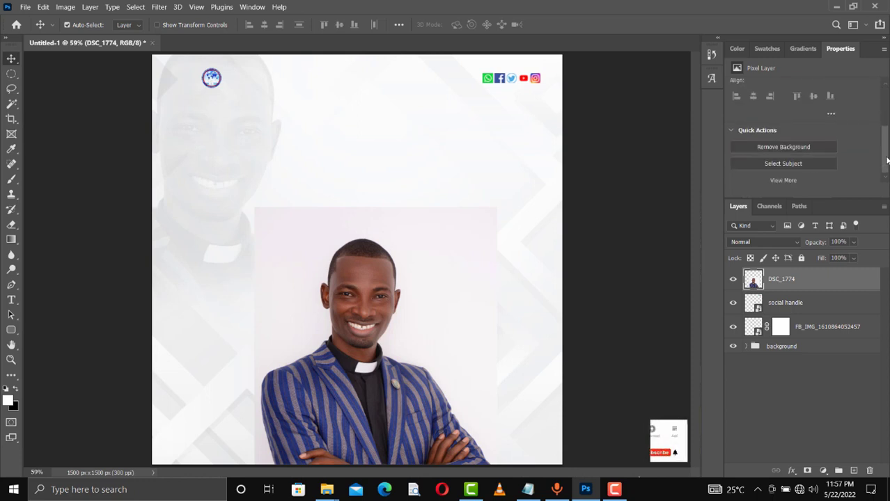
click(775, 149)
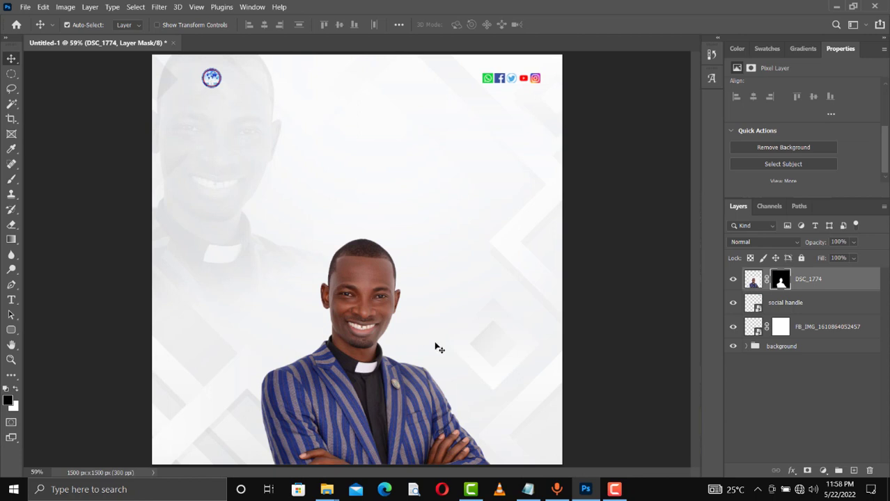
shift+click(818, 331)
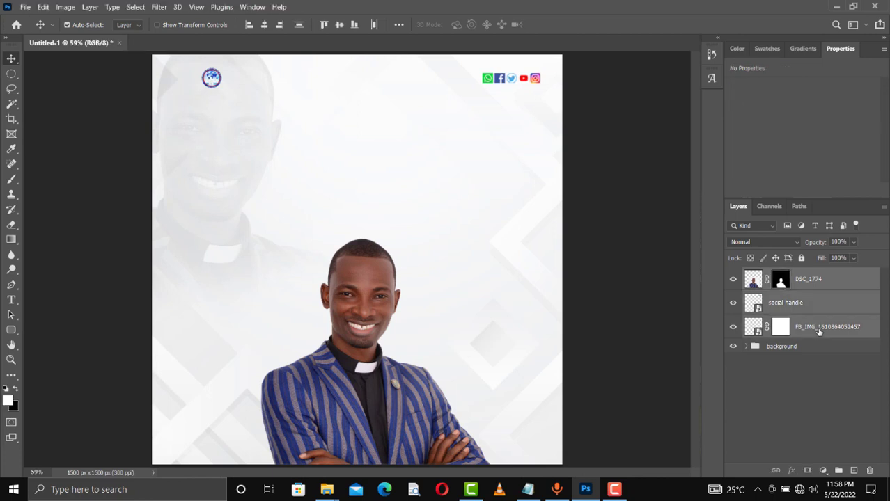
- Group the portrait, social icons and logo layers and name the group Images
key(ctrl+g)
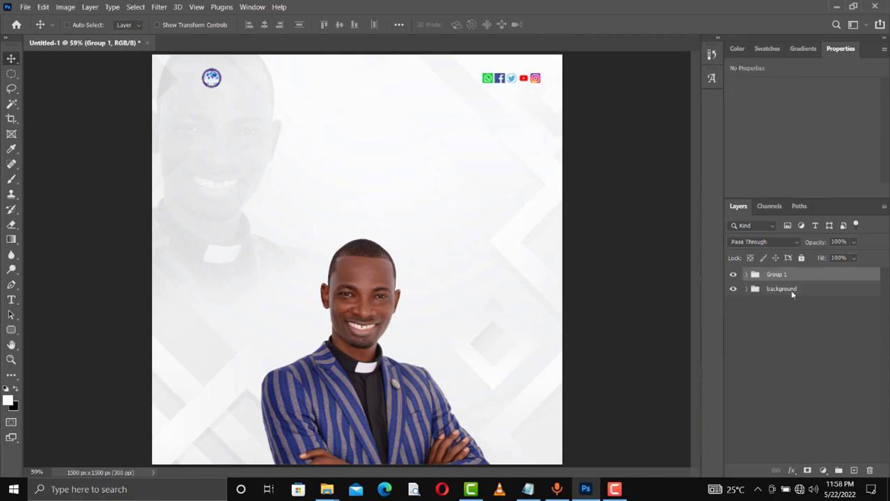
double_click(775, 275)
key(BackSpace)
key(Return)
- Nudge the social icons up and back down, then collapse the Images group
click(505, 80)
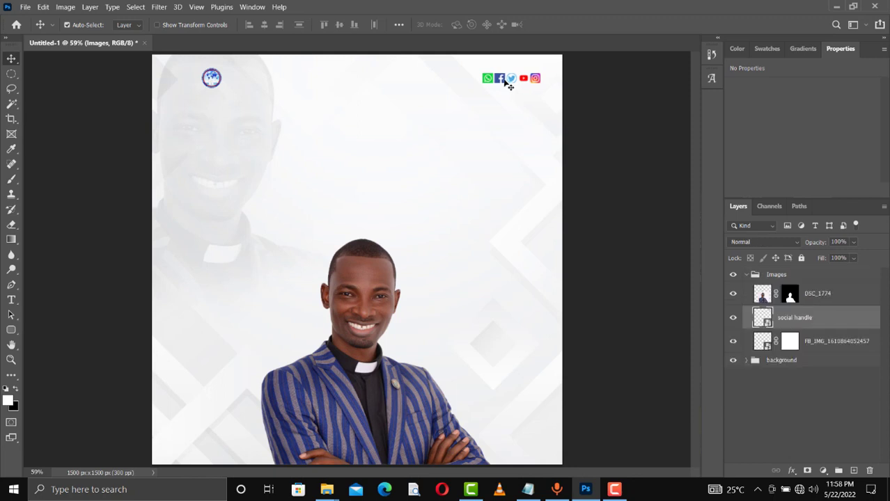
key(Up)
key(Up)
key(Up)
key(Up)
key(Up)
key(Up)
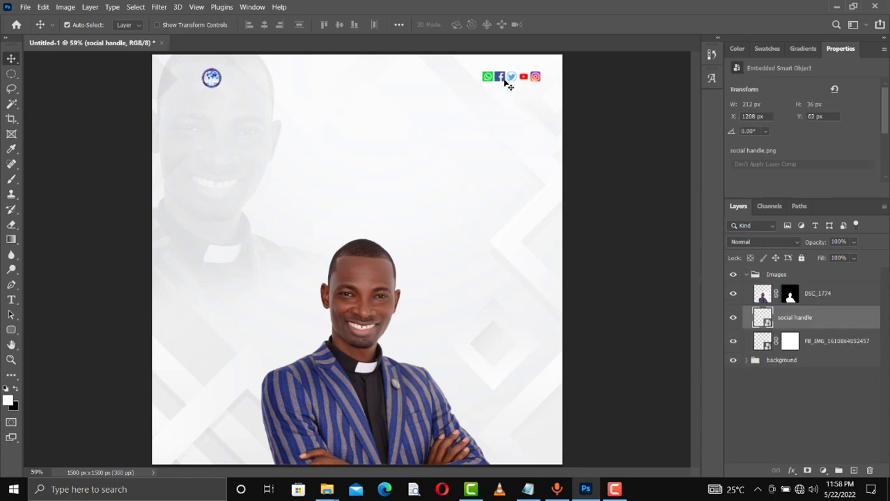
key(Down)
key(Down)
key(Down)
key(Down)
key(Down)
key(Down)
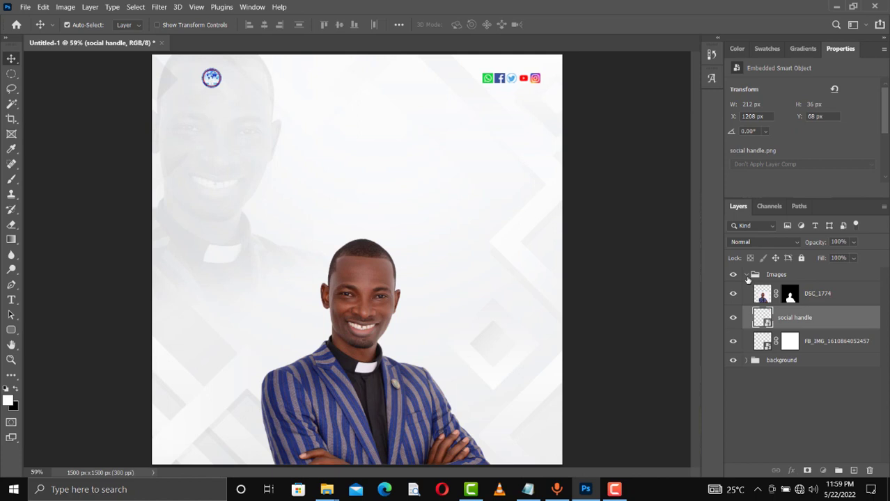
click(746, 275)
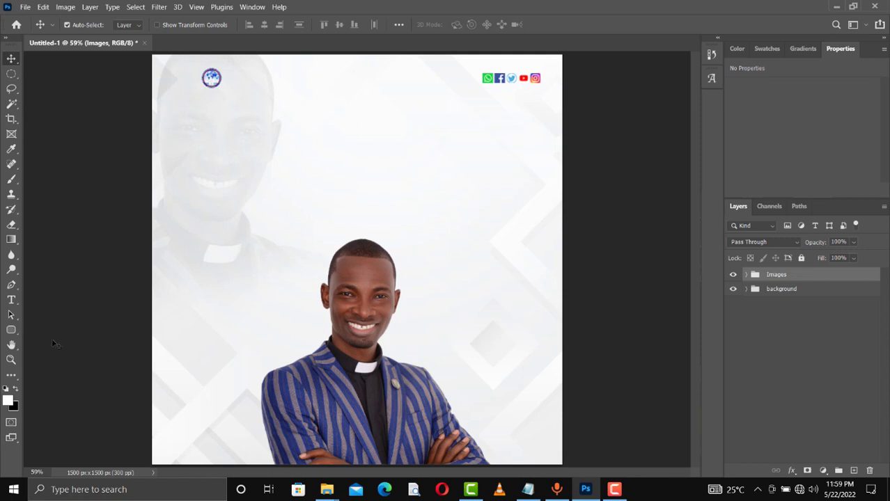
right_click(8, 332)
- Draw a full-width rectangle band across the flyer bottom with no stroke
right_click(10, 332)
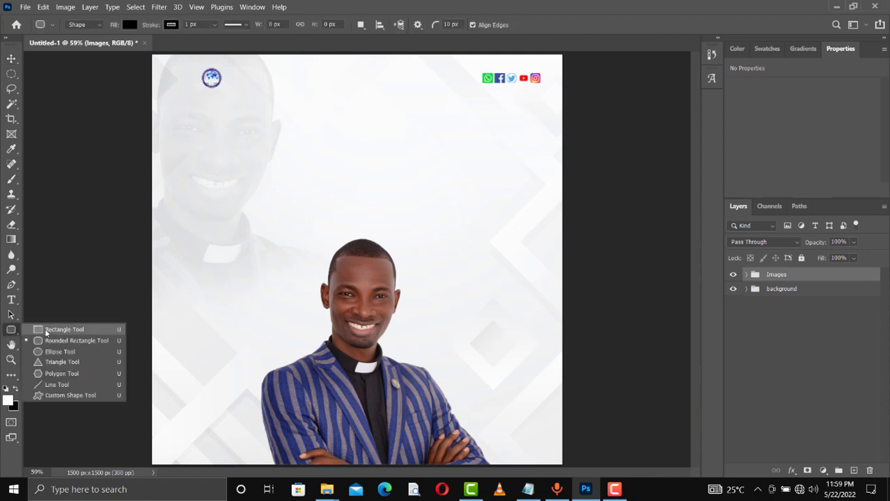
click(46, 330)
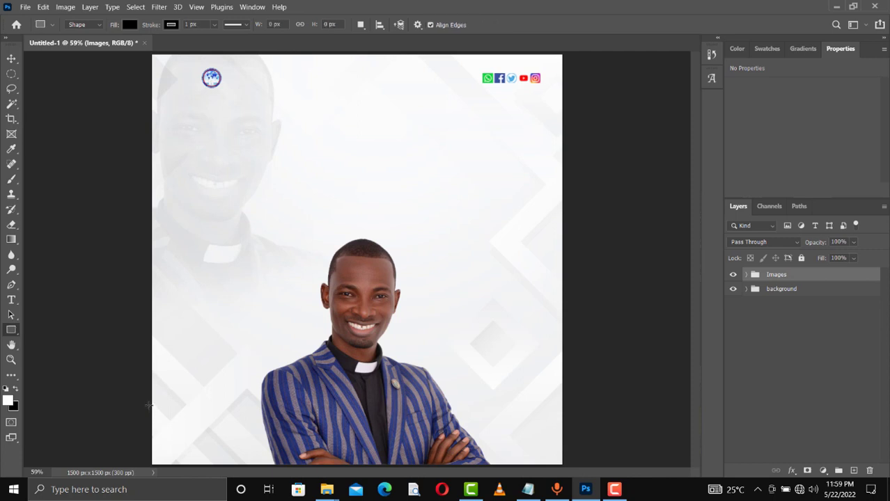
drag(148, 404, 566, 465)
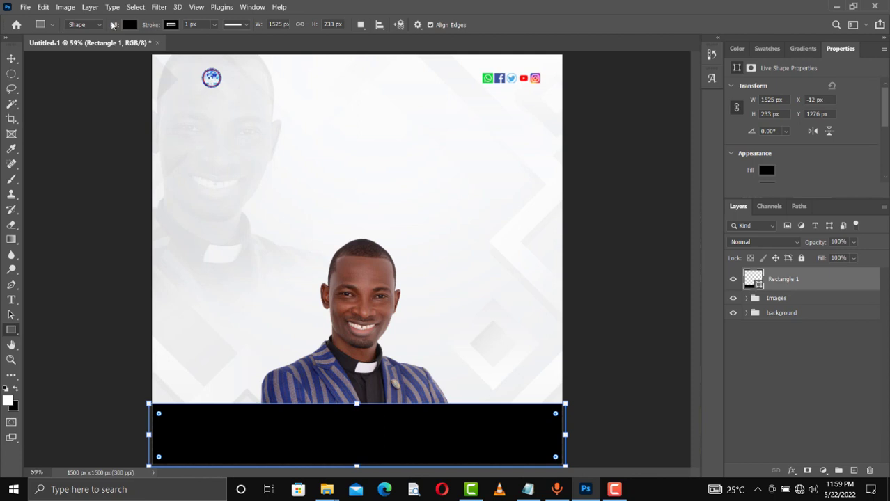
click(171, 25)
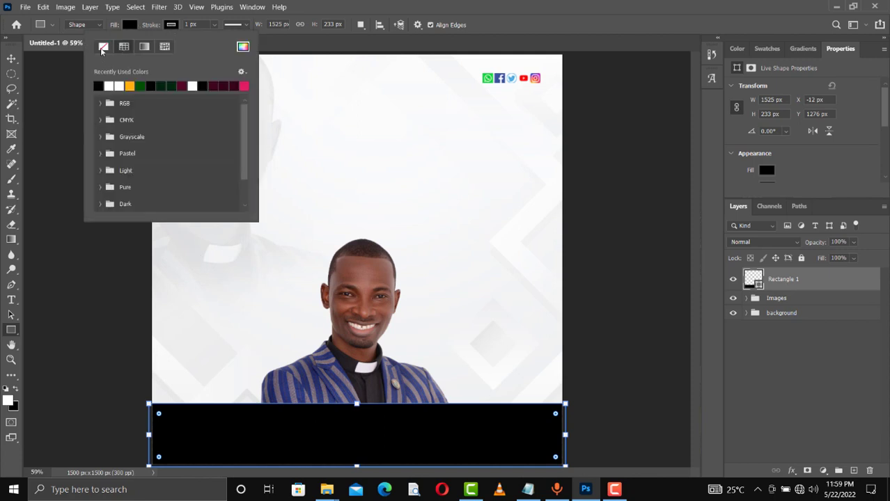
click(103, 48)
- Fill the band with deep navy #020f6a sampled from the man's jacket
click(129, 26)
click(129, 26)
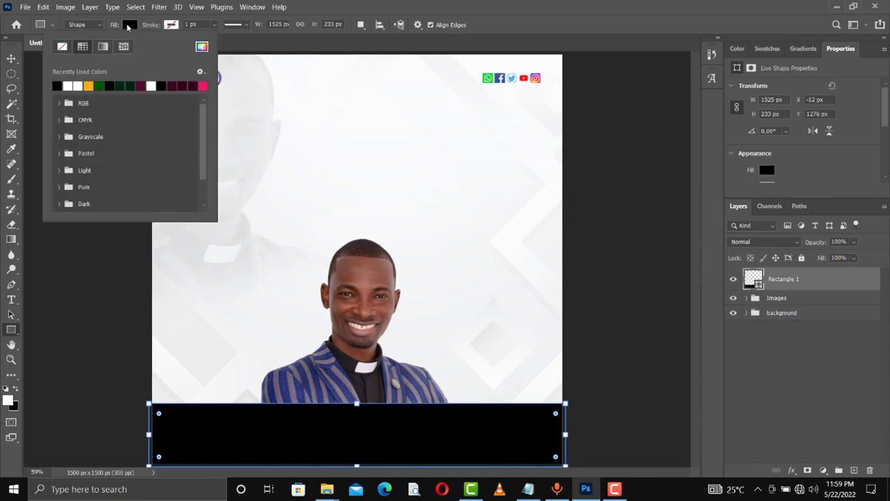
click(201, 48)
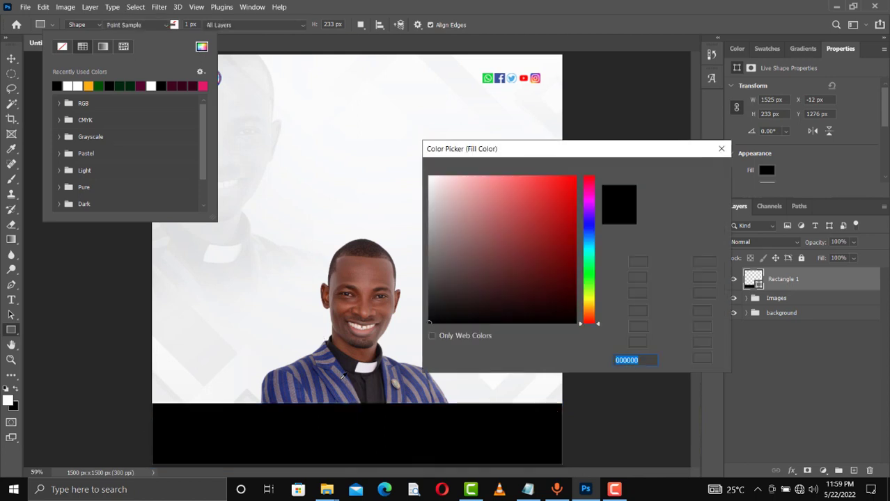
click(344, 380)
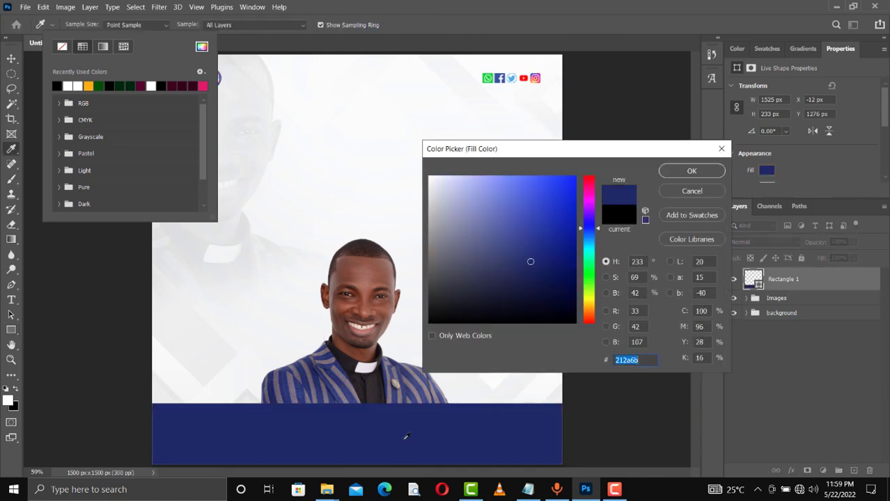
click(573, 262)
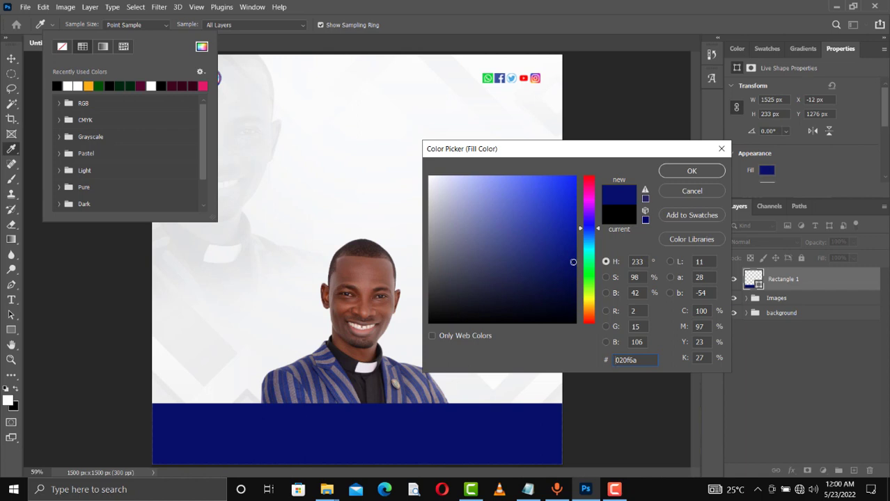
click(692, 171)
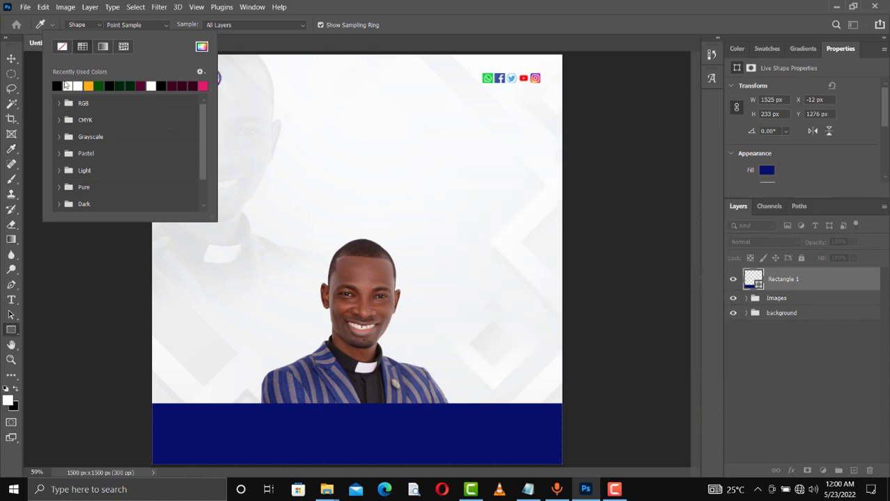
- Move the portrait photo up slightly on the flyer
click(16, 64)
click(15, 64)
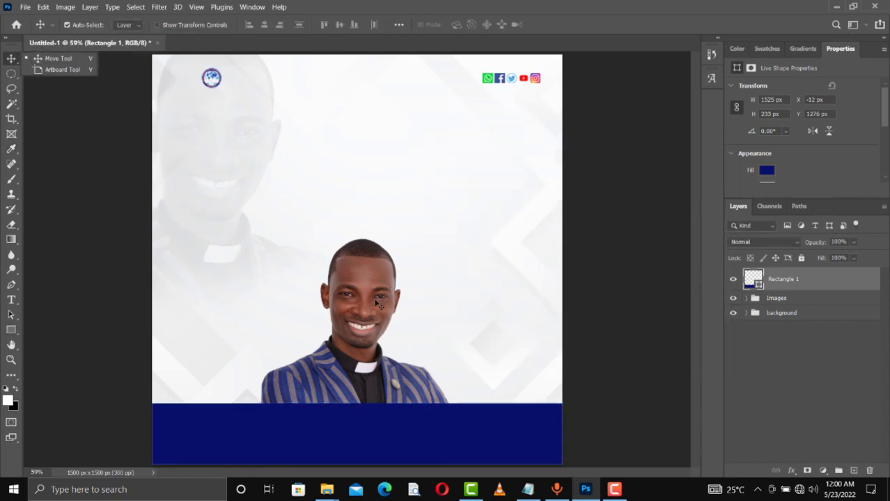
drag(376, 339, 373, 326)
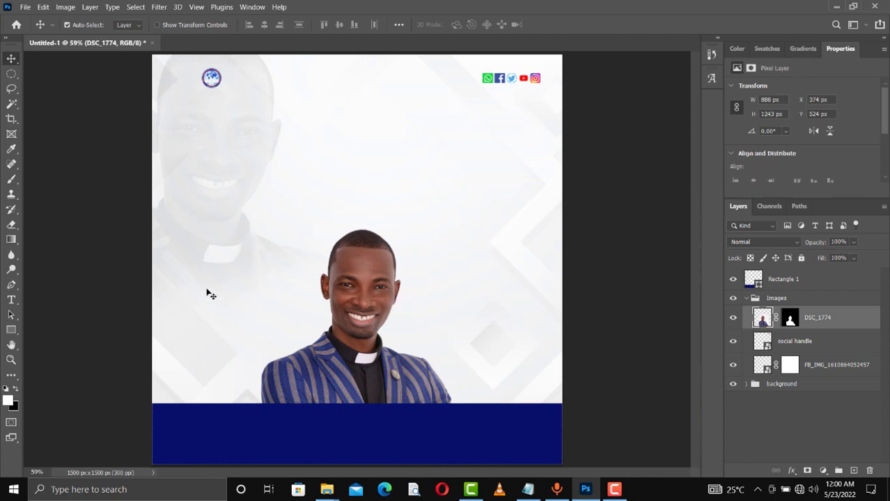
- Draw a 212 × 42 px bar above the social icons with no stroke and #fc0202 red fill
click(11, 330)
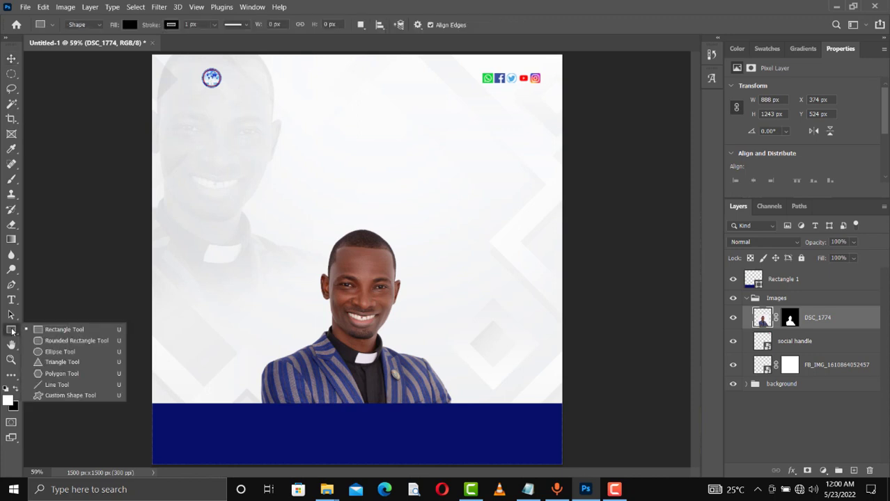
click(43, 337)
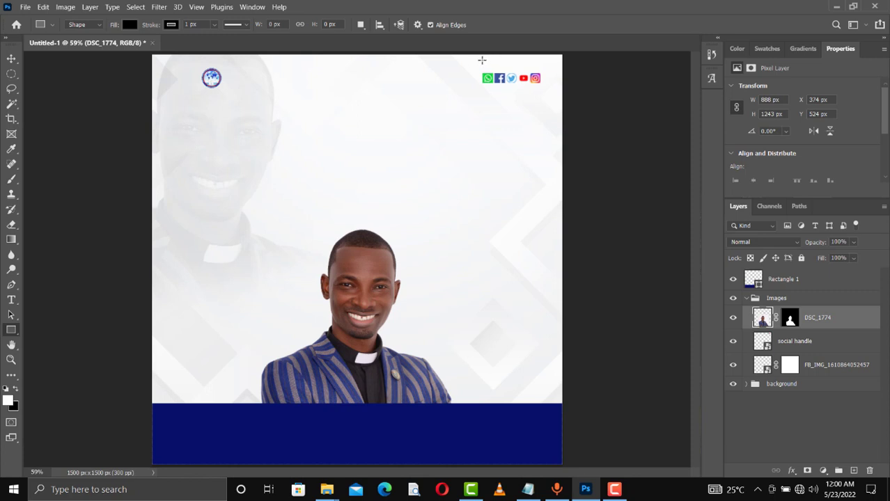
drag(481, 61, 541, 70)
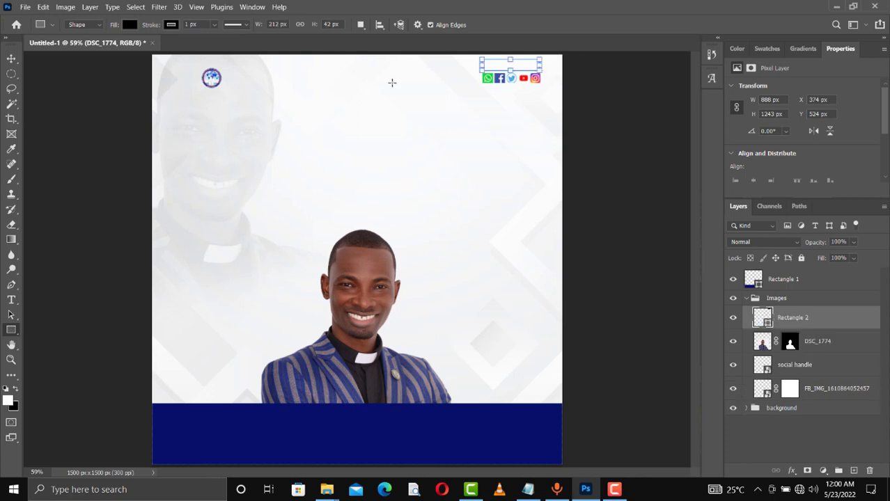
click(171, 25)
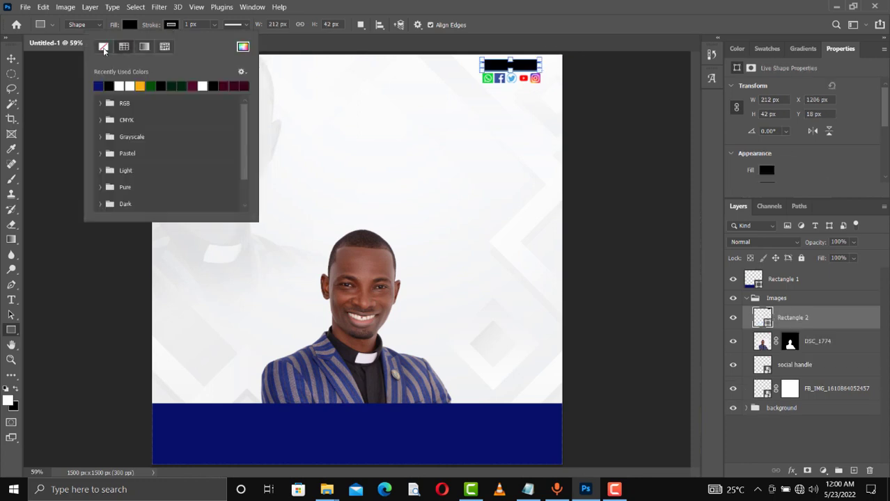
click(103, 47)
click(133, 25)
click(134, 27)
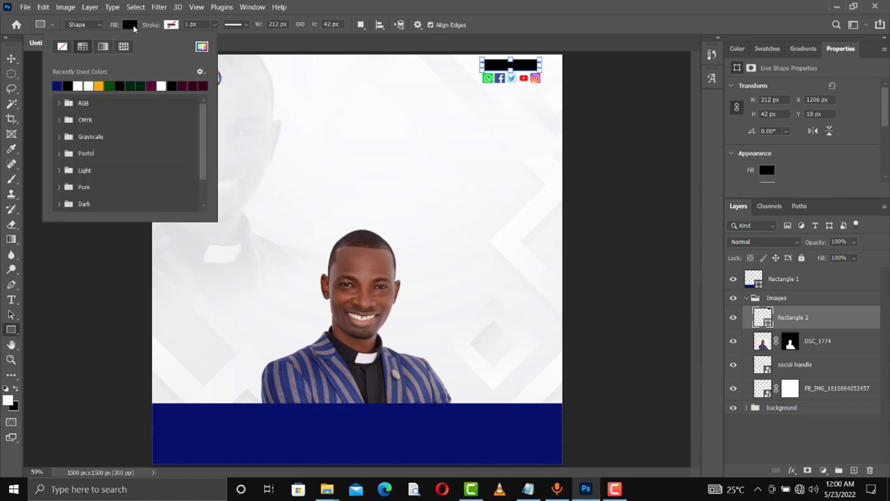
click(202, 47)
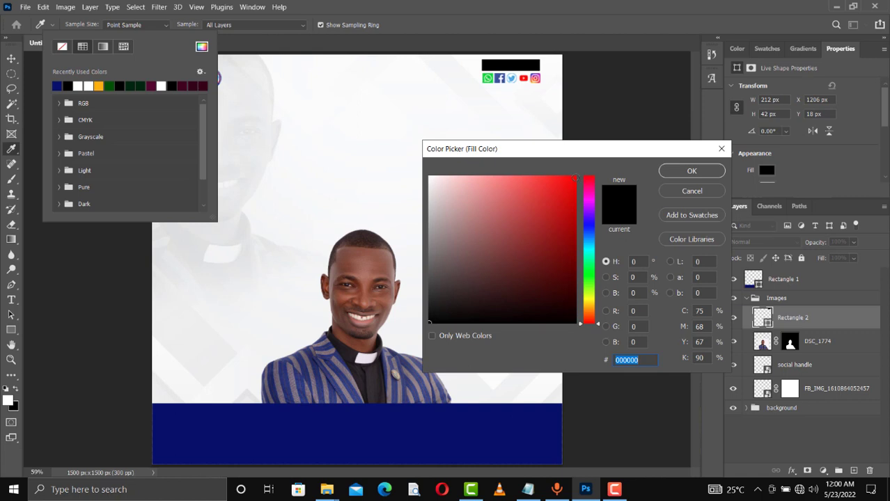
click(575, 178)
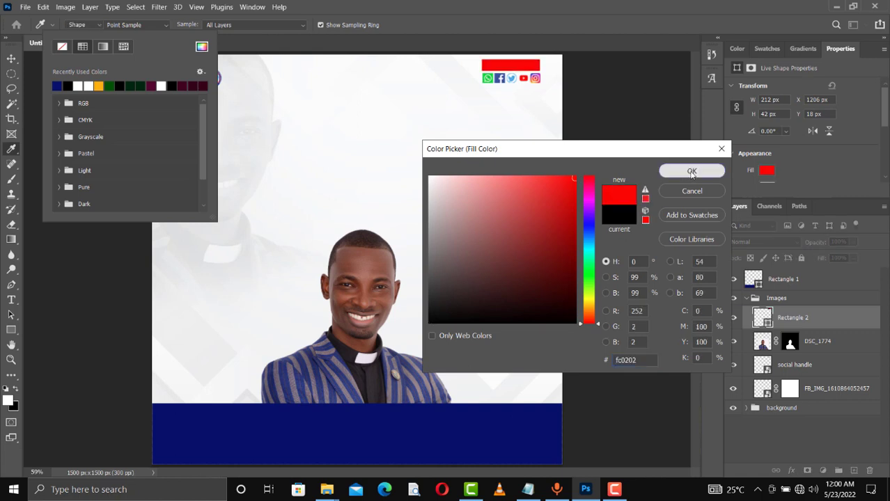
click(692, 172)
- Move the Rectangle 2 layer out of the Images group to just below Rectangle 1, then collapse Images
click(14, 61)
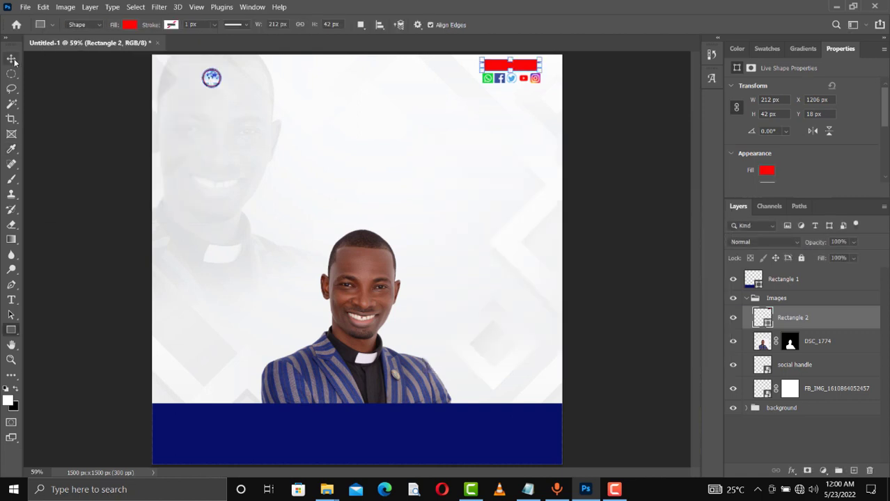
click(11, 59)
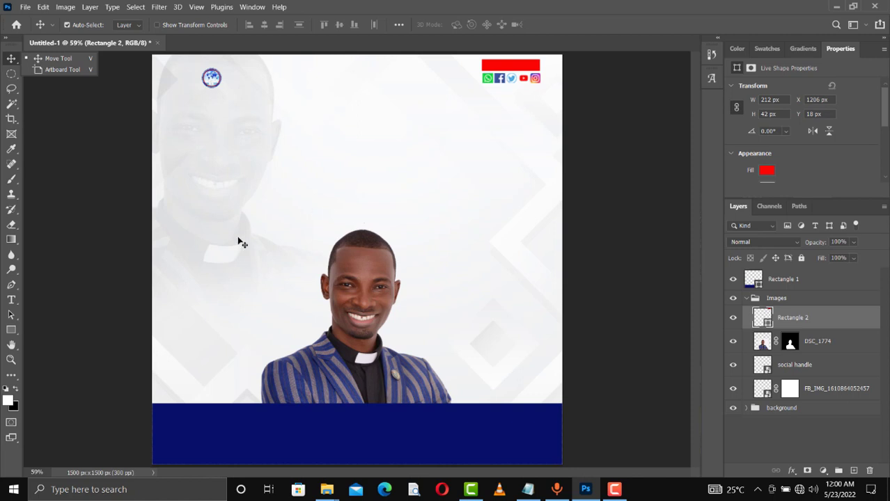
click(14, 62)
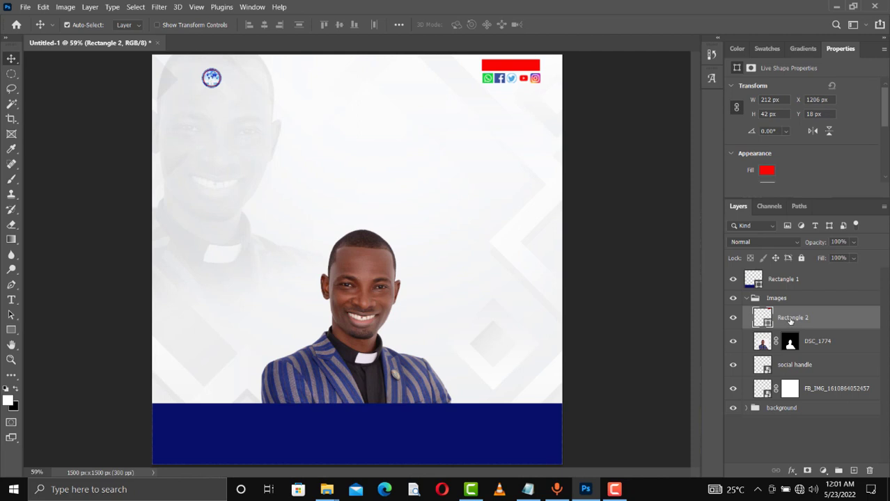
drag(791, 321, 787, 290)
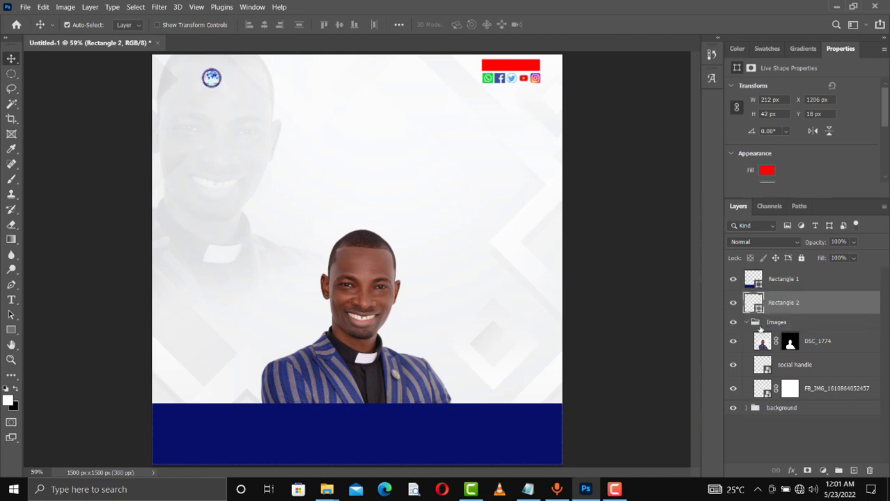
click(746, 322)
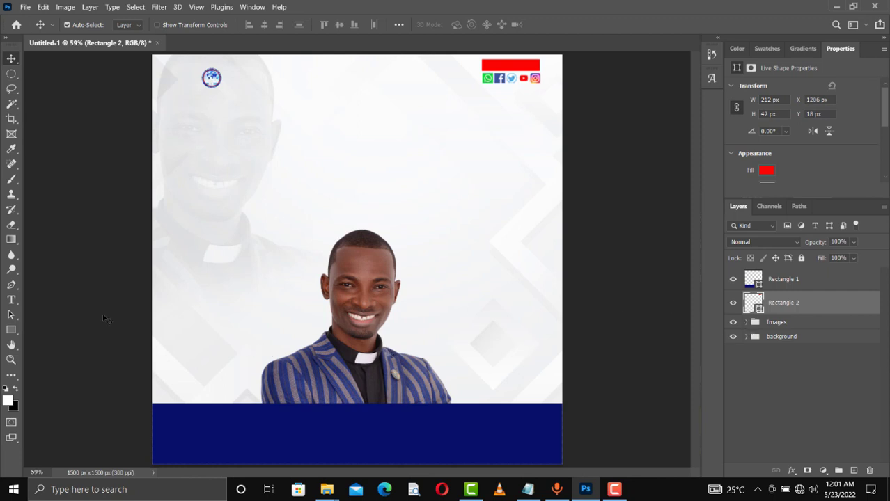
click(9, 332)
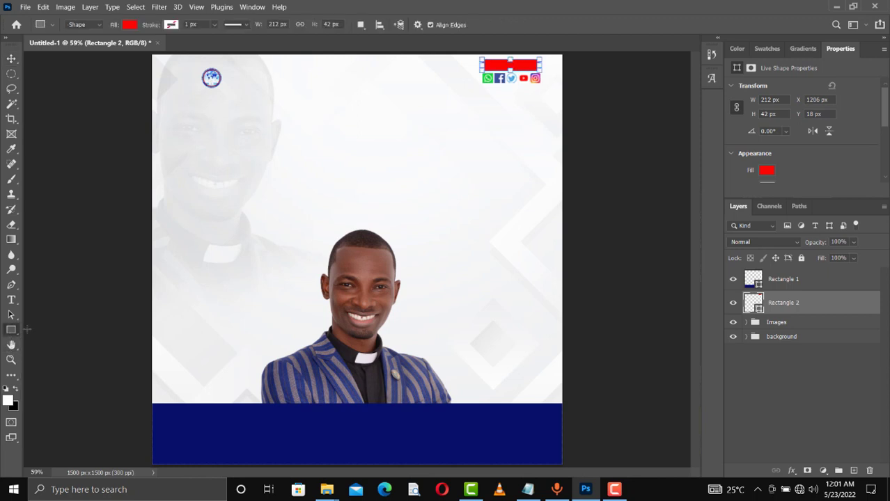
- Draw an unfilled rounded rectangle with an 8 px white stroke on the navy band and move its layer to the top
right_click(14, 333)
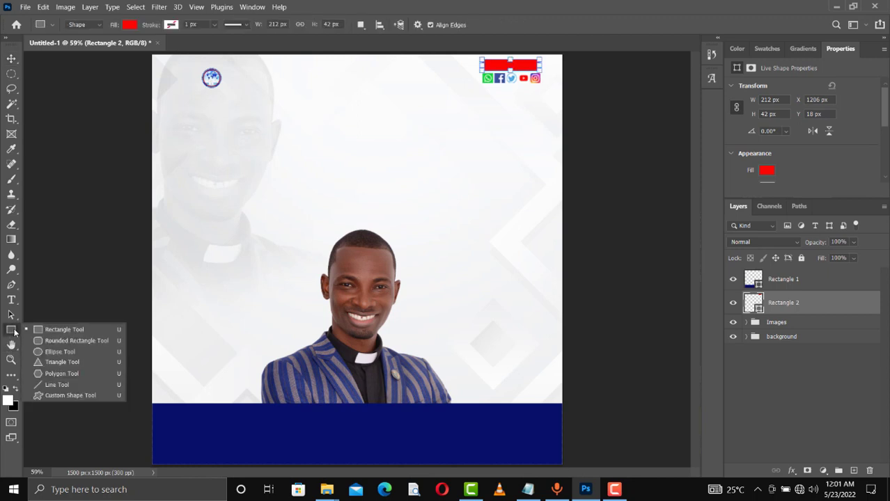
click(57, 341)
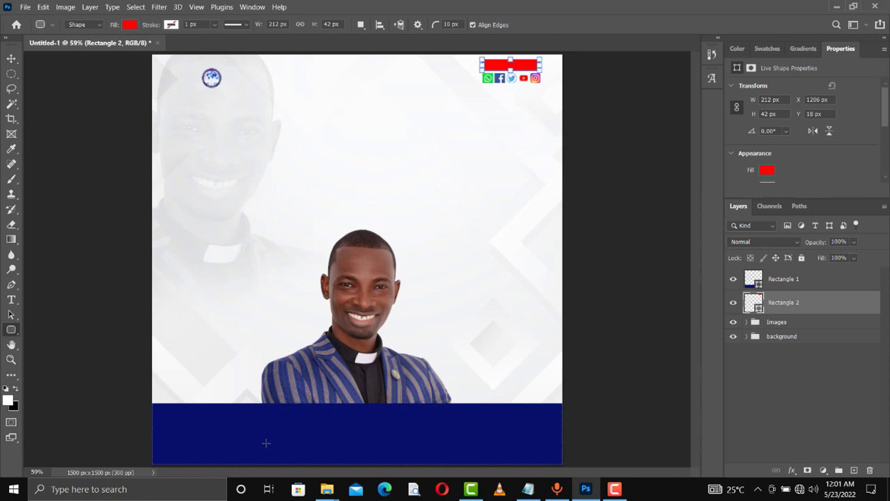
drag(264, 440, 451, 459)
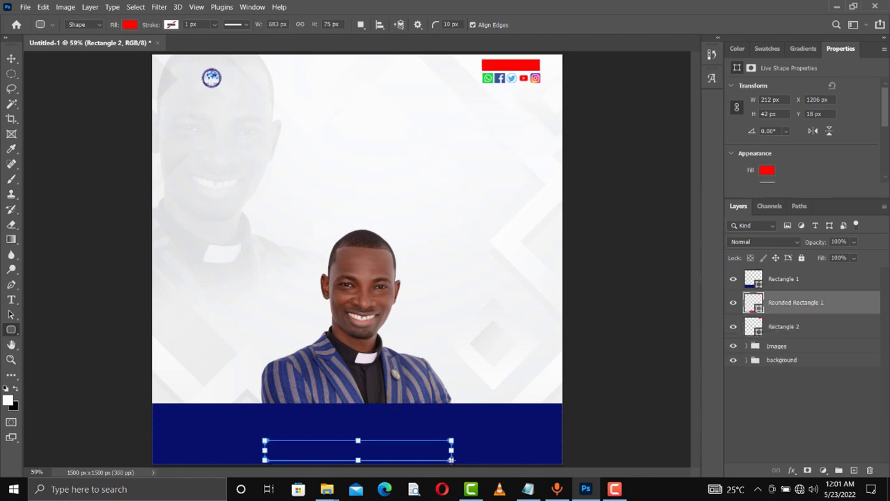
click(130, 26)
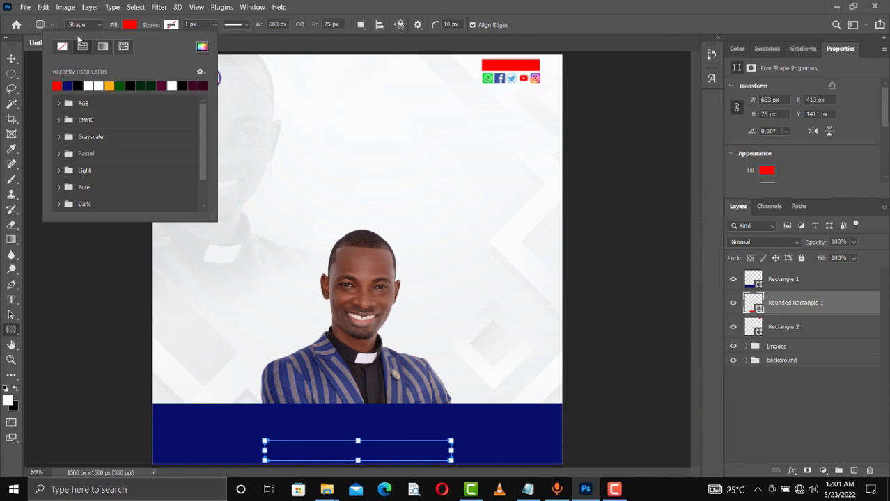
click(64, 47)
click(171, 25)
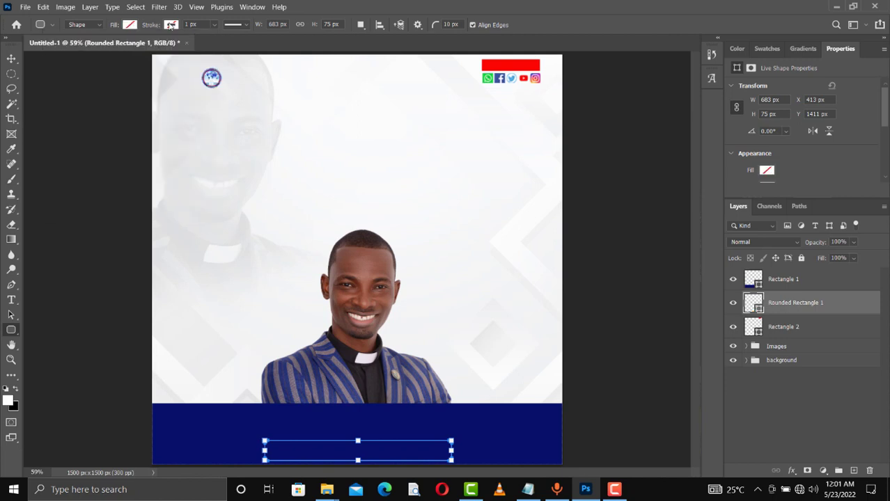
click(171, 25)
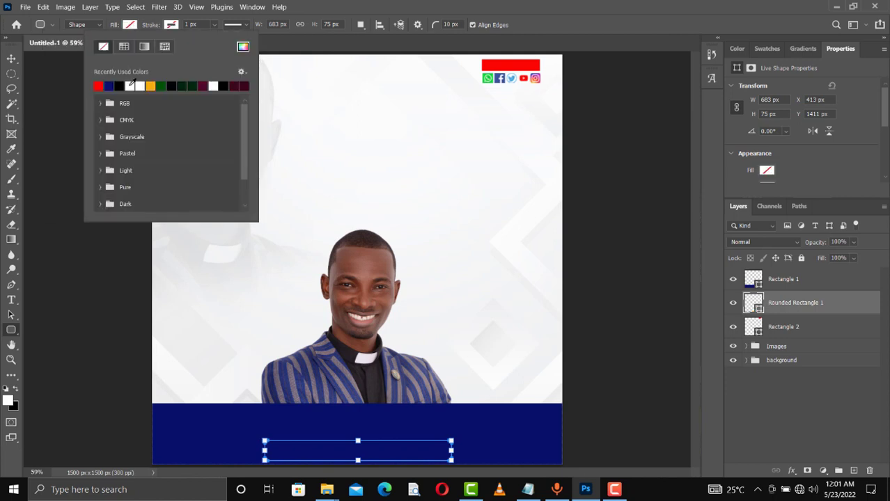
click(131, 83)
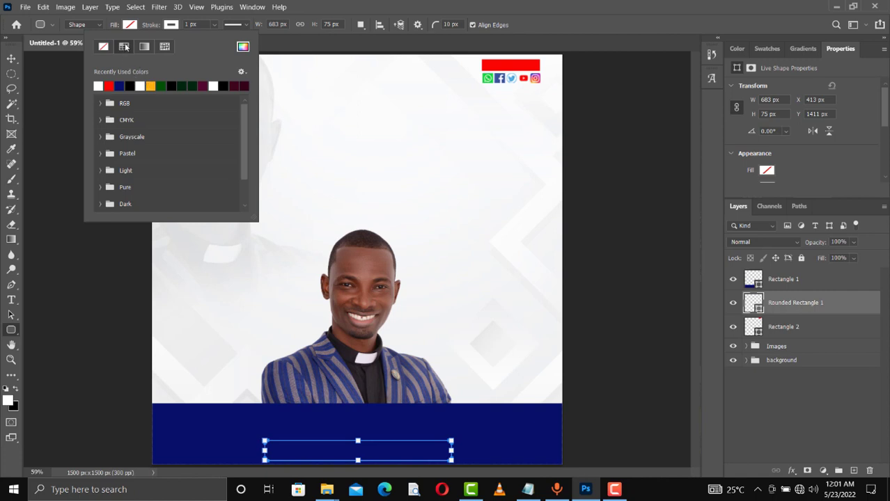
drag(155, 26, 156, 27)
click(12, 63)
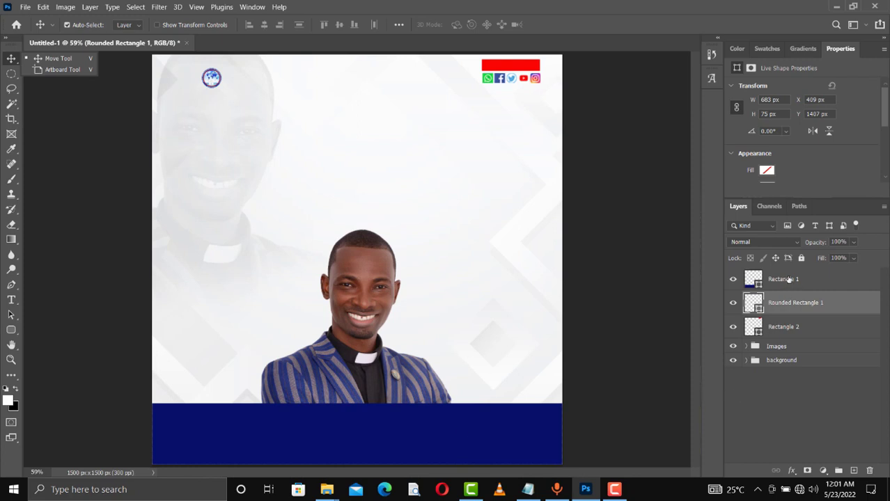
drag(794, 300, 784, 271)
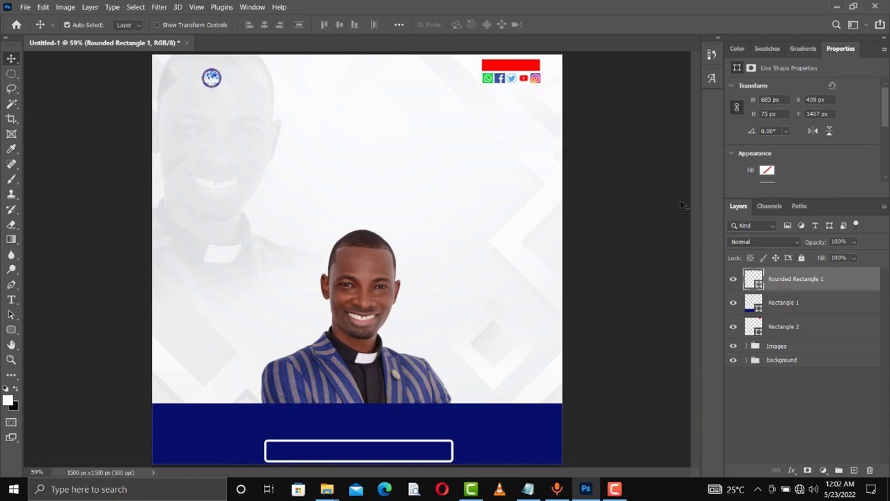
- Reduce the rounded rectangle's stroke width to 3 px
key(u)
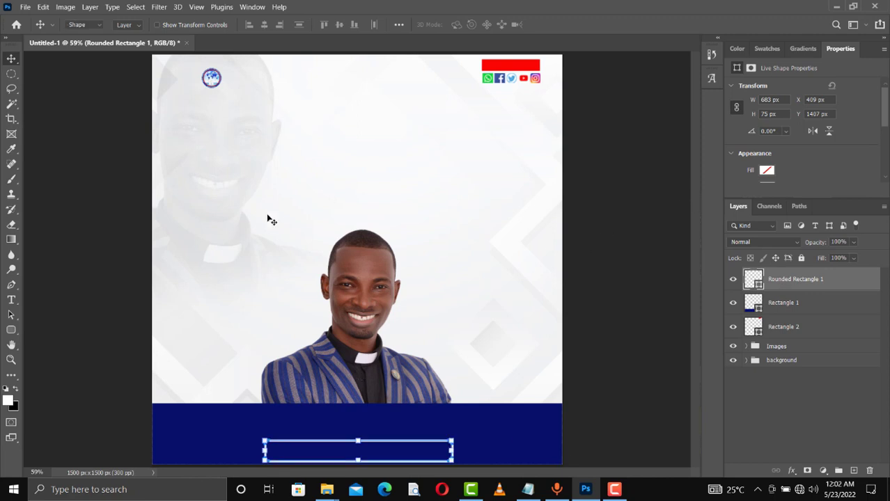
click(189, 24)
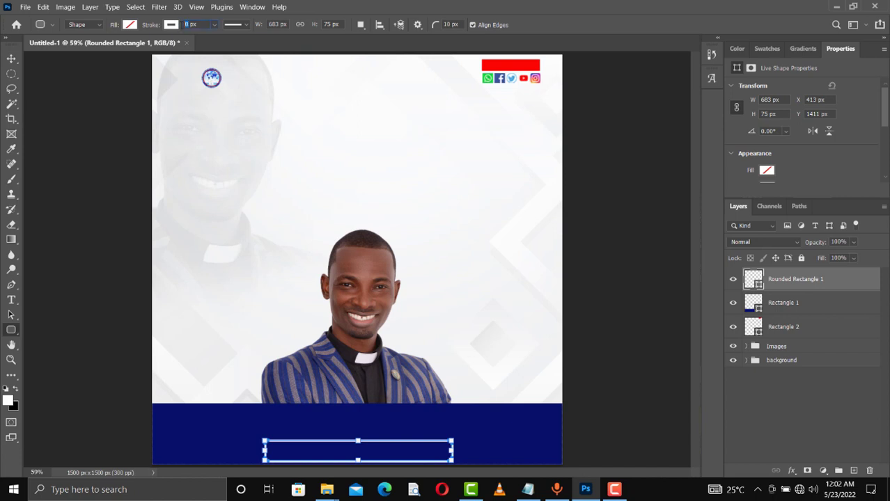
text(3)
key(Return)
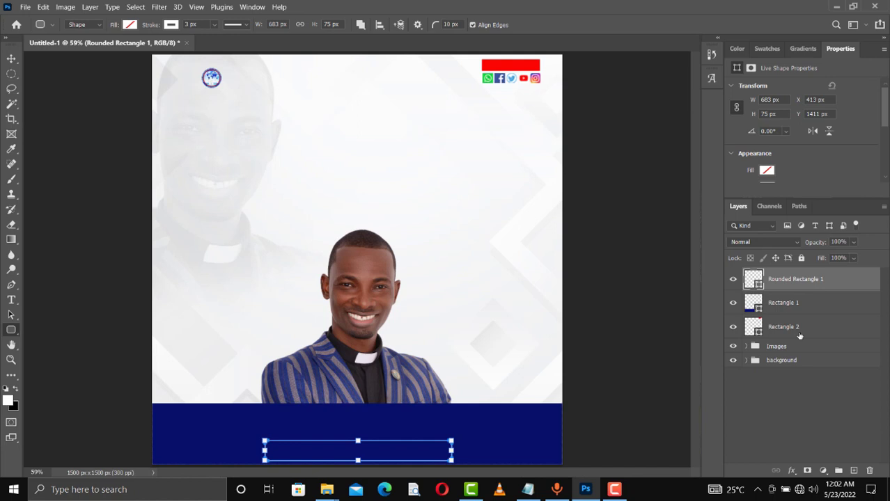
- Group the three shape layers and name the group Shapes
shift+click(800, 336)
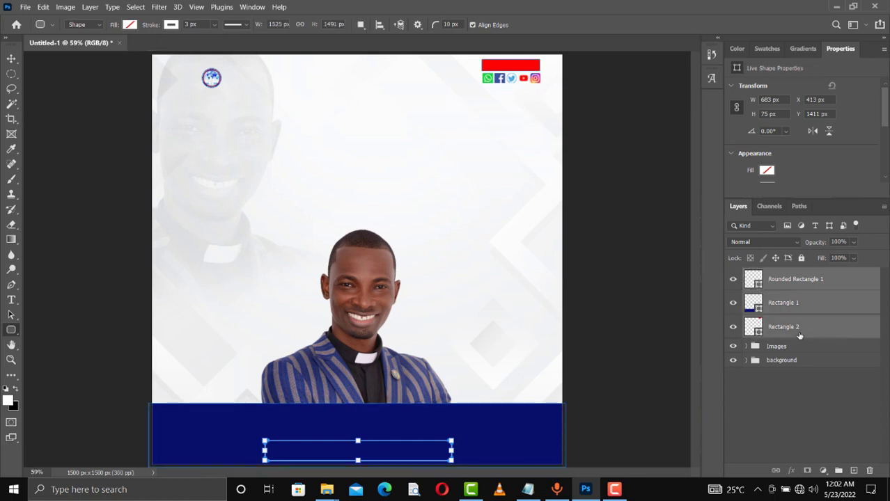
key(ctrl+g)
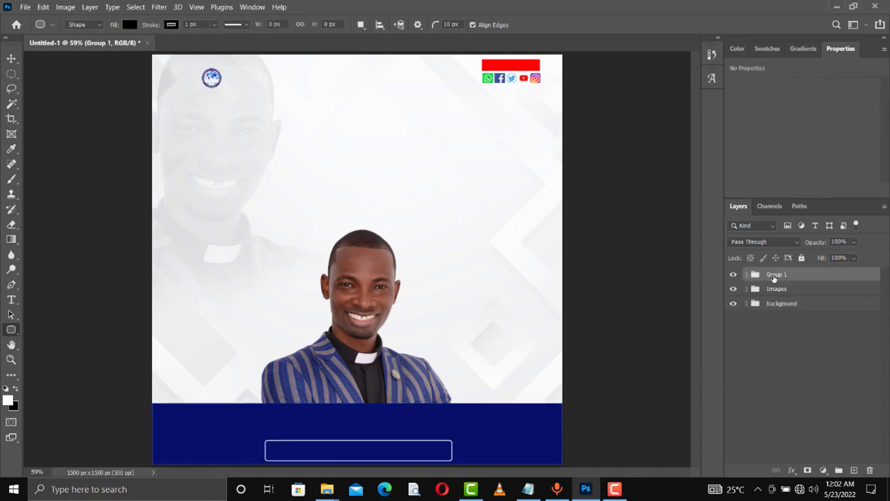
double_click(775, 277)
text(Shapes)
key(Return)
- Start a new text box beside the top-left logo
click(11, 301)
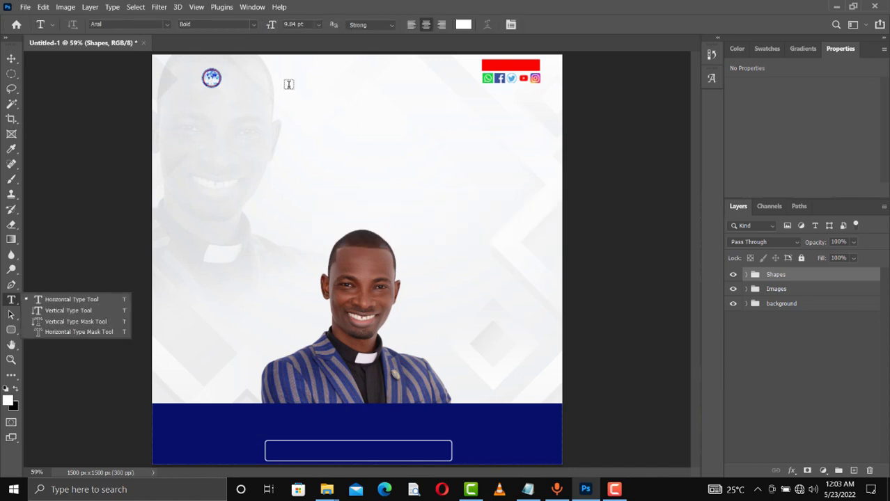
click(239, 80)
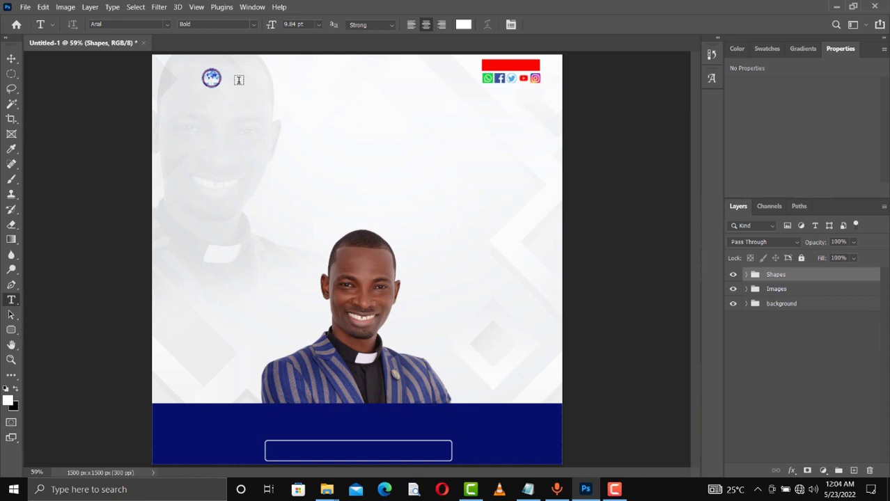
click(239, 81)
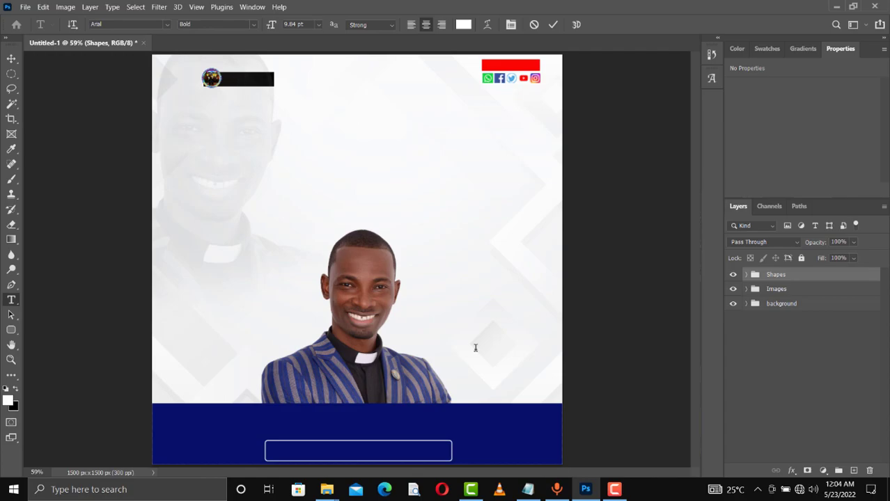
- Copy the church name and CaSa Global lines from the Notepad notes
click(528, 490)
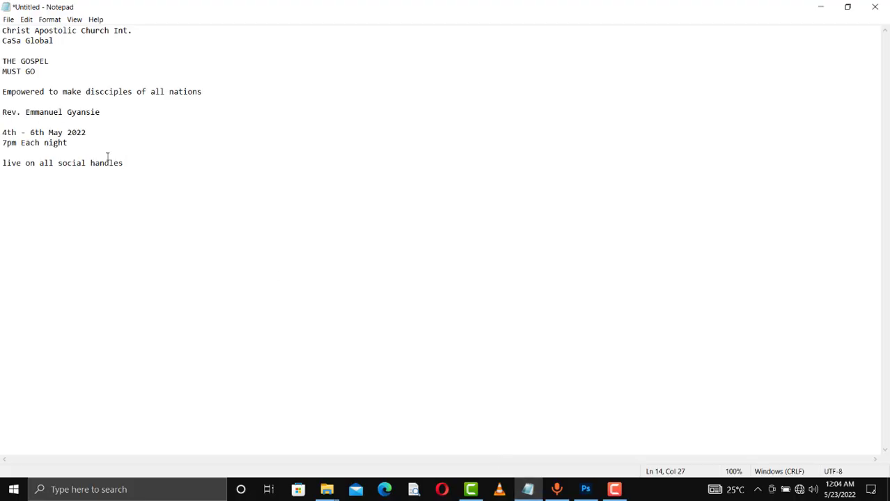
drag(55, 40, 2, 33)
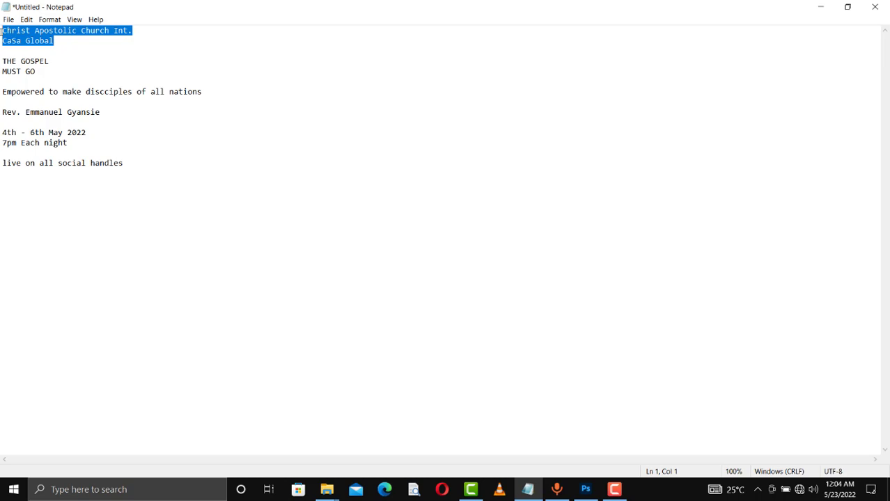
click(821, 7)
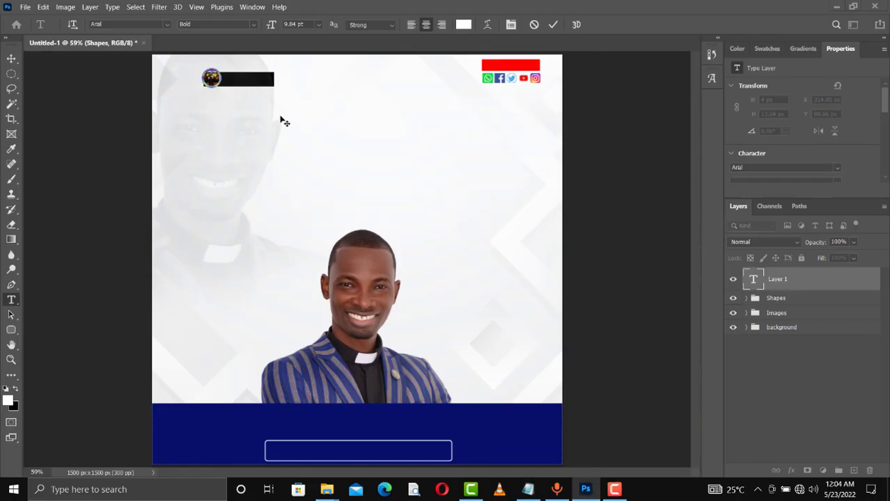
- Paste the church name over the placeholder, left-align it and colour it navy
key(ctrl+v)
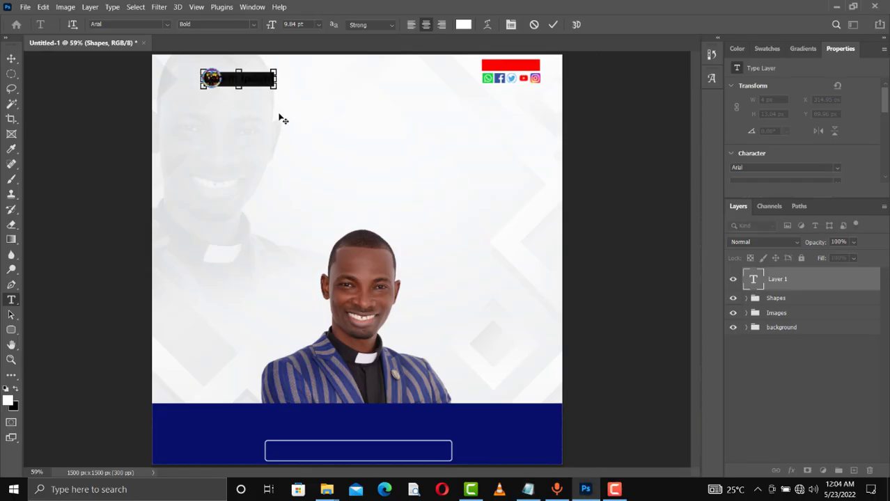
key(ctrl+v)
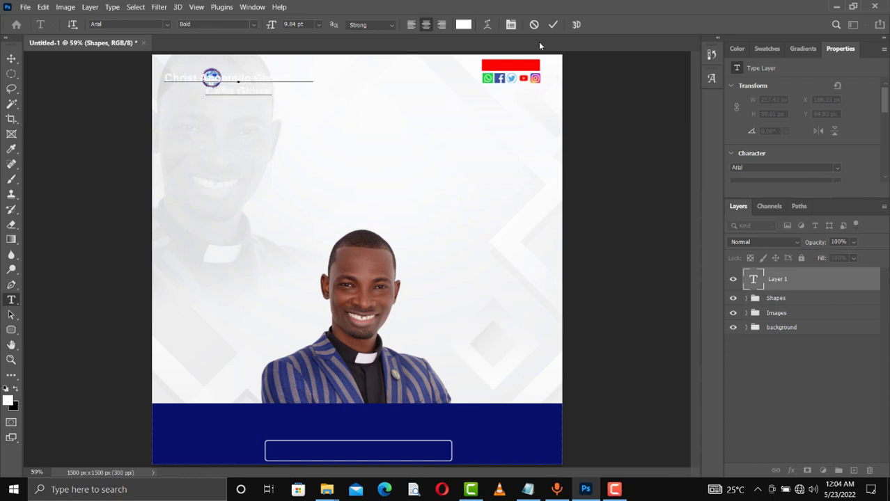
click(553, 25)
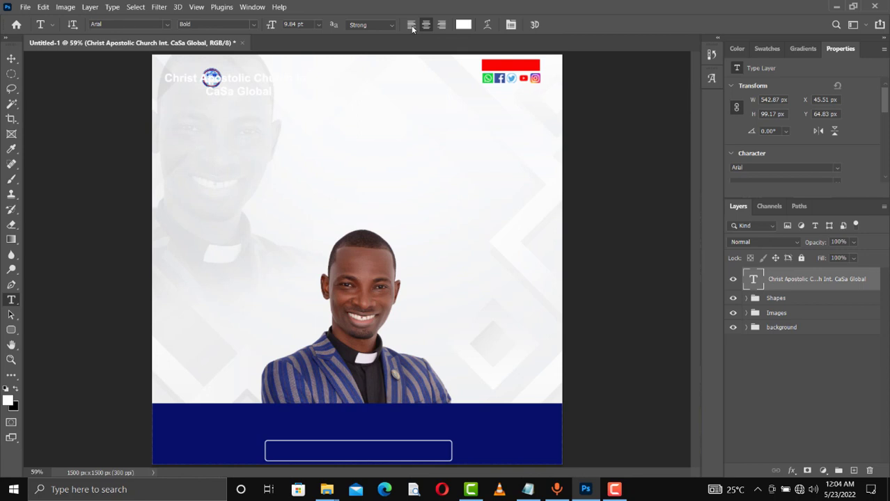
click(412, 26)
click(768, 49)
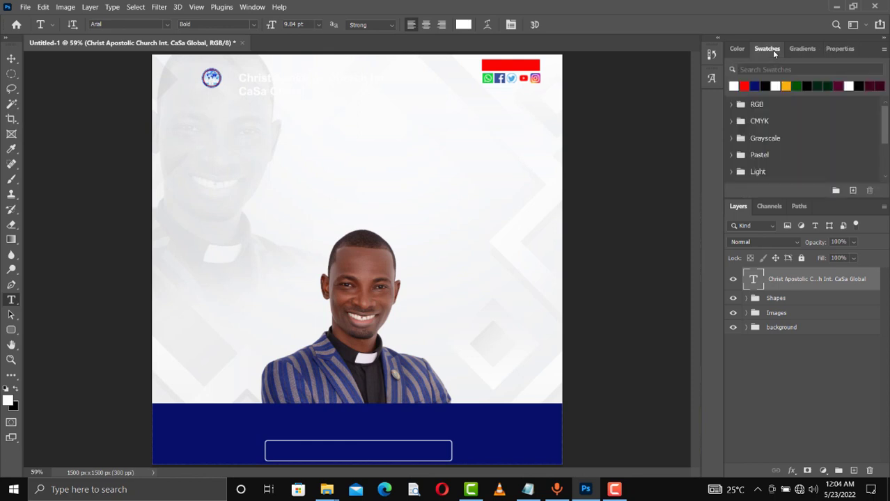
click(756, 85)
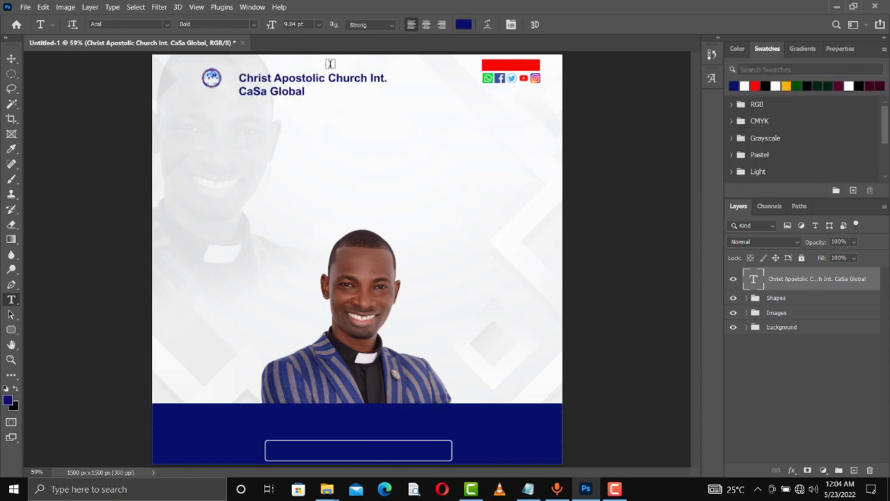
- Correct 'CaSa' to 'Casa' in the church name and select all its text
click(257, 92)
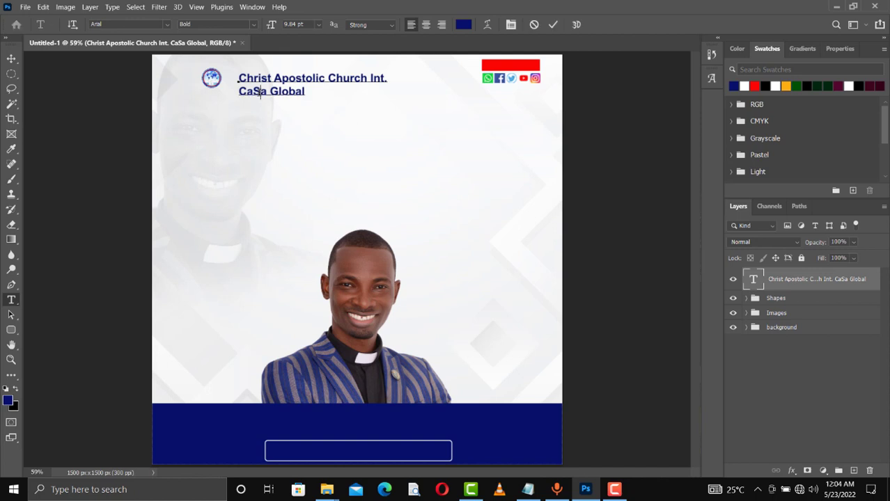
key(BackSpace)
text(s)
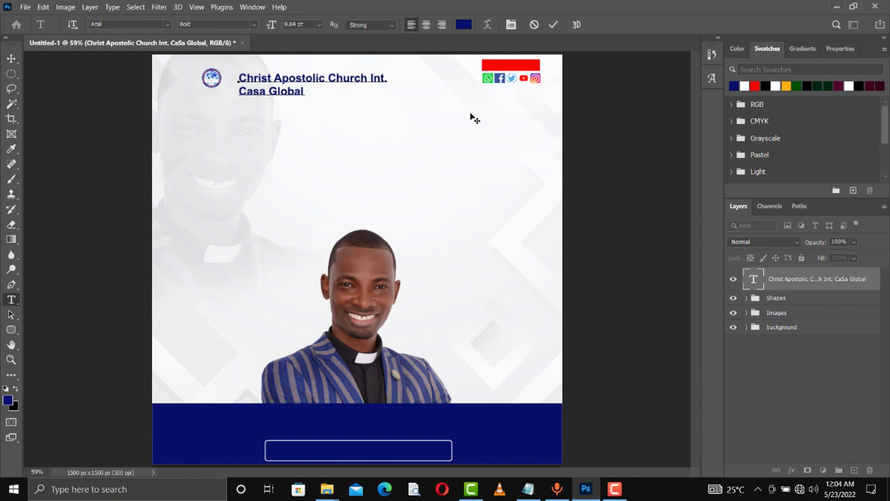
key(ctrl+a)
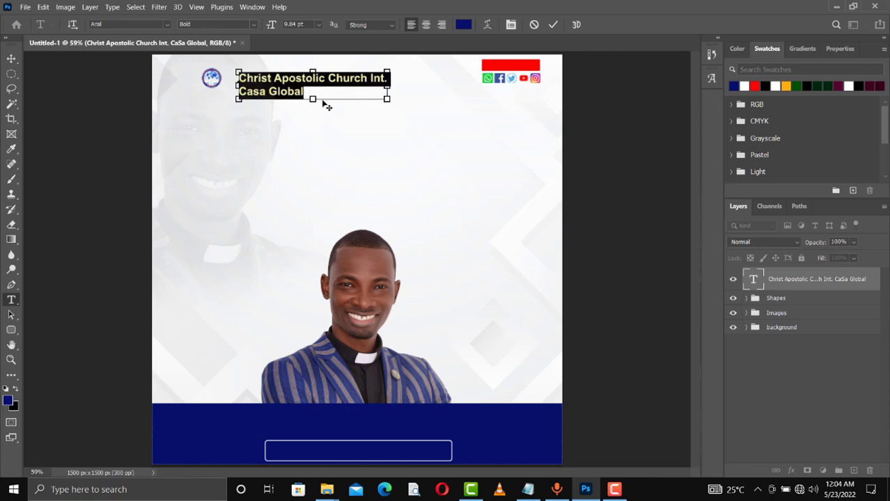
- Set the church name text to 8 pt with Auto leading and commit it
click(283, 25)
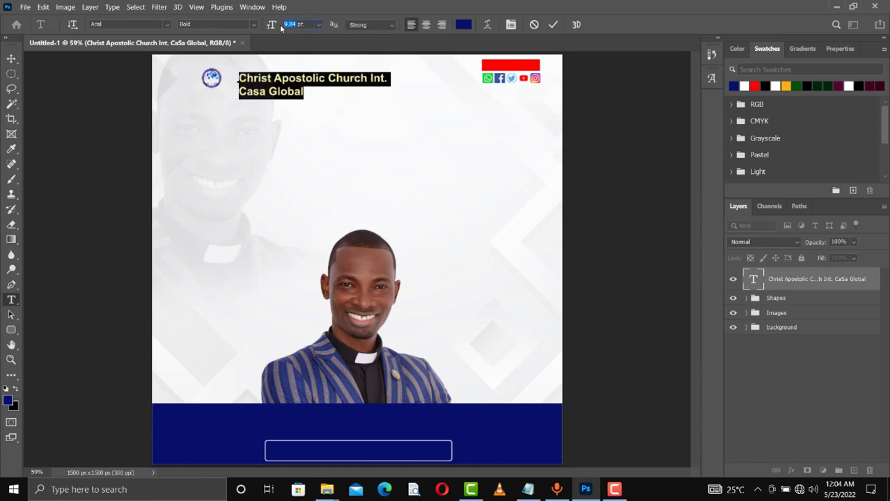
text(6)
key(Return)
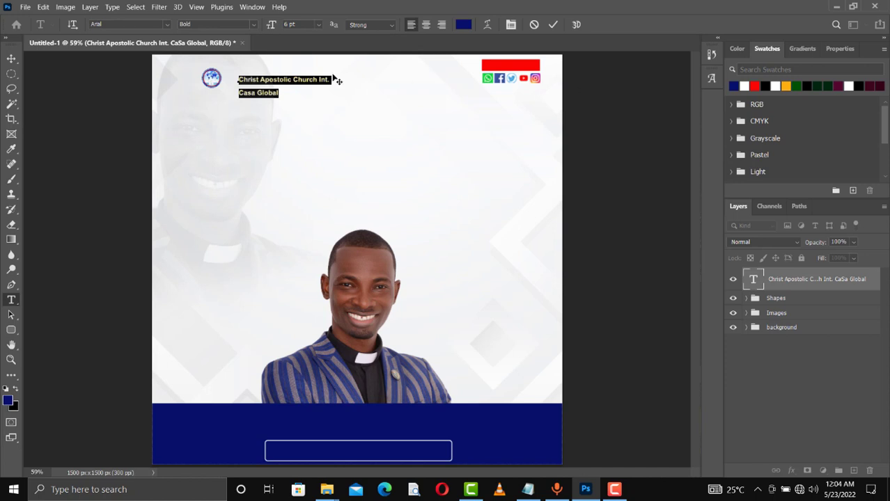
drag(294, 26, 281, 28)
text(8)
key(Return)
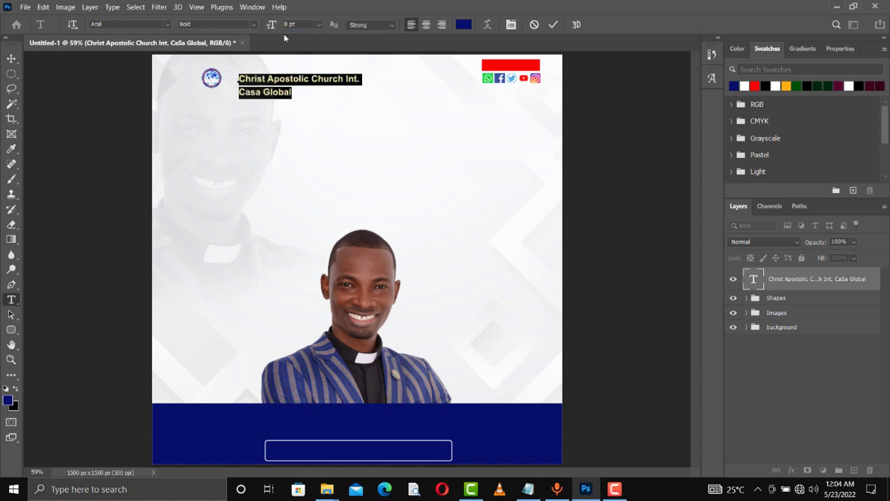
click(839, 49)
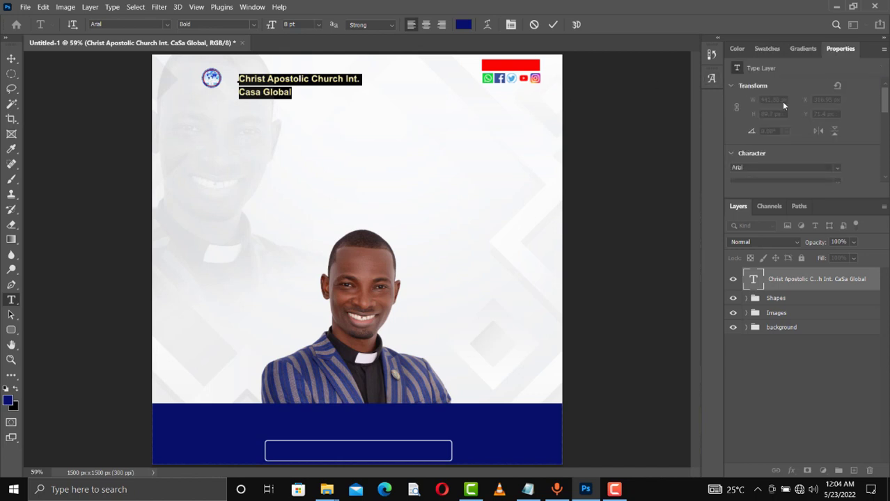
scroll(812, 140, down, 3)
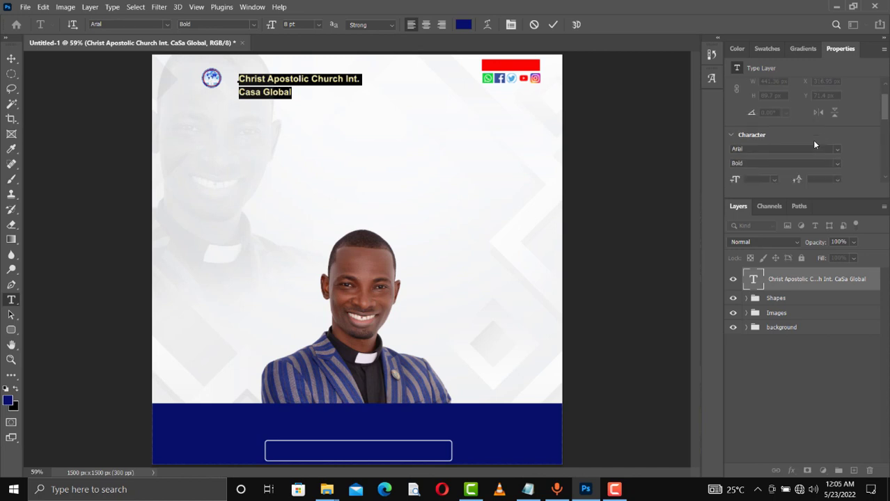
scroll(840, 128, down, 1)
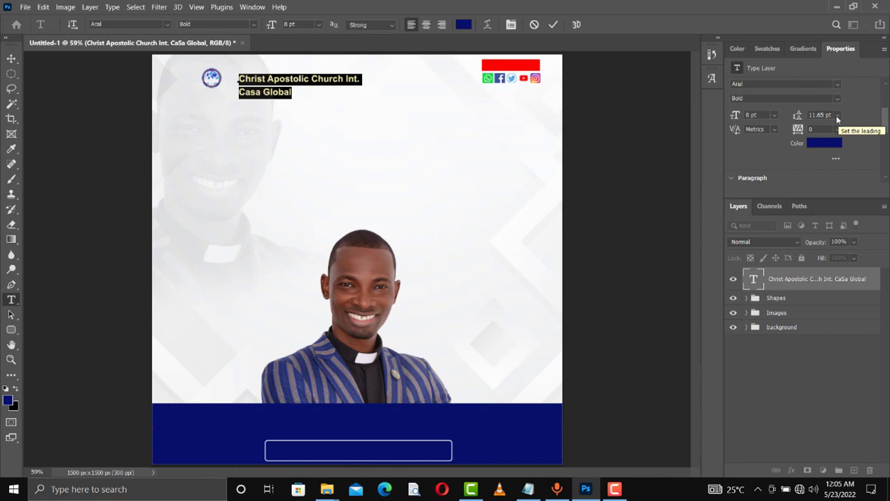
click(836, 117)
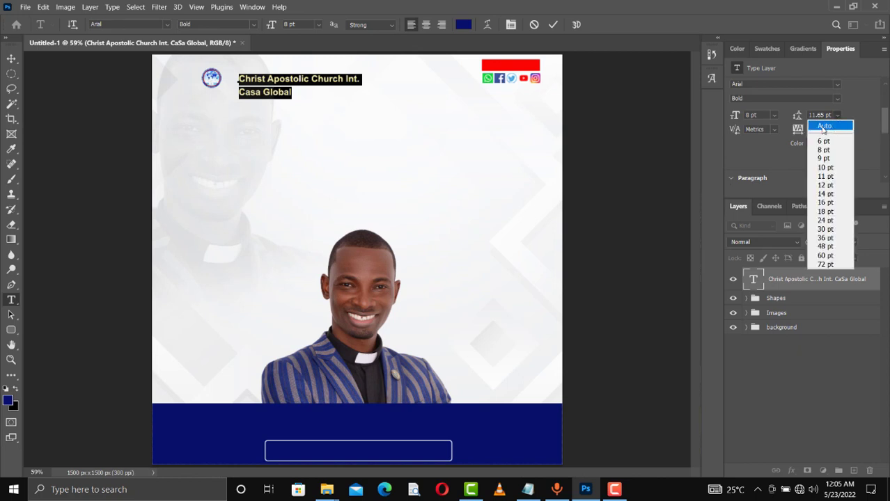
click(823, 127)
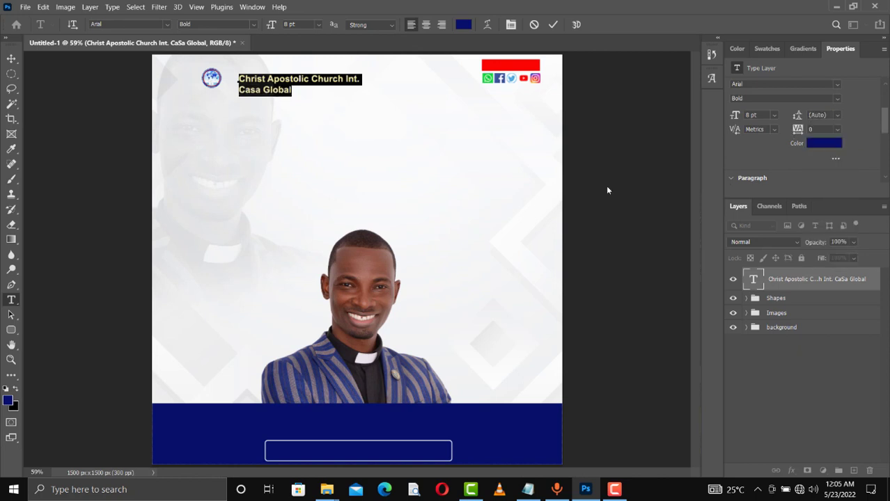
click(553, 25)
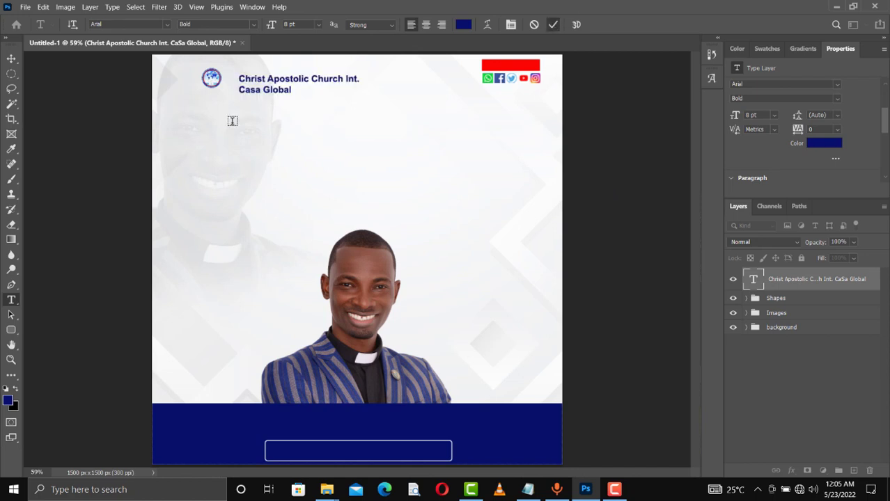
- Nudge the church name into place beside the top-left logo
key(v)
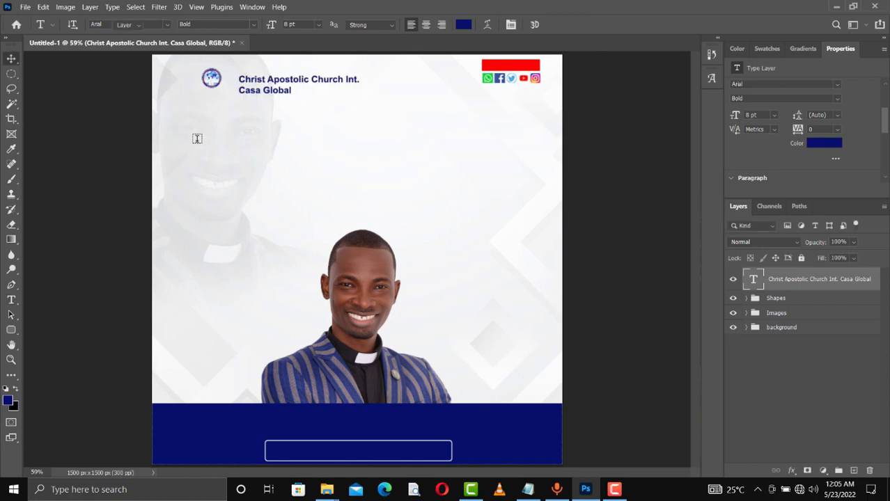
key(shift+Up)
key(shift+Up)
key(shift+Up)
key(shift+Left)
key(shift+Left)
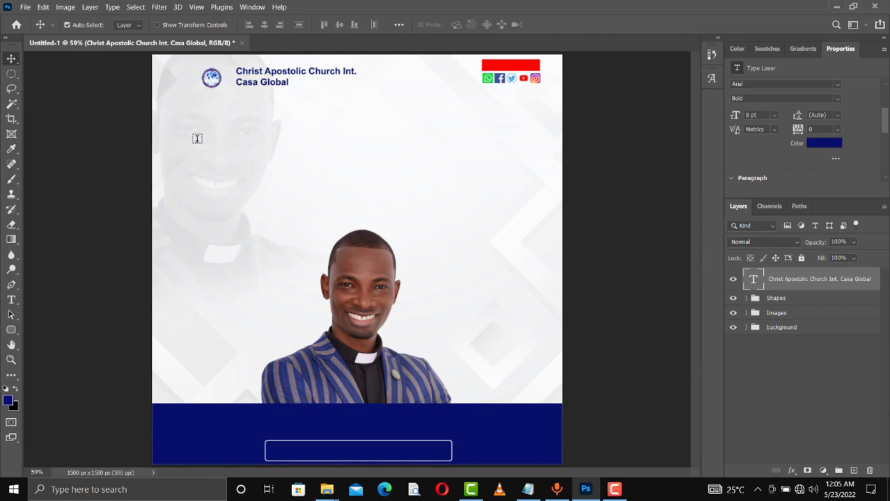
key(shift+Left)
key(shift+Down)
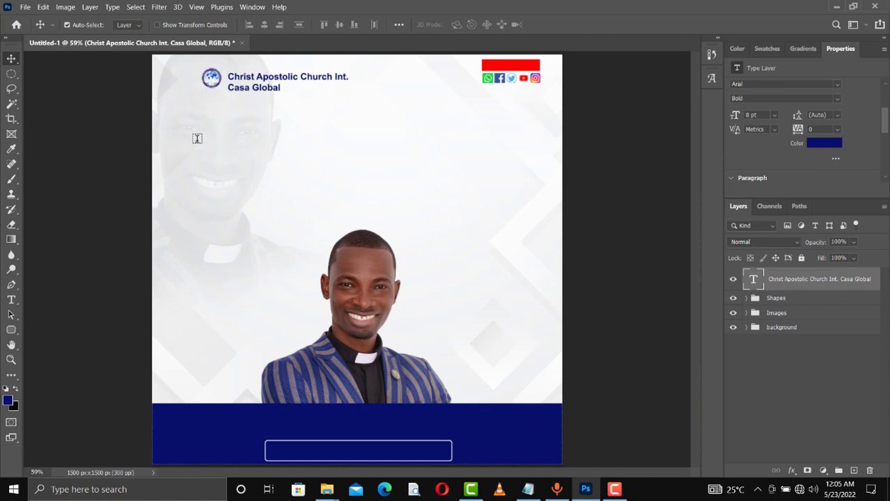
key(Up)
key(Up)
key(Up)
key(Up)
key(Up)
key(Up)
key(Up)
key(Up)
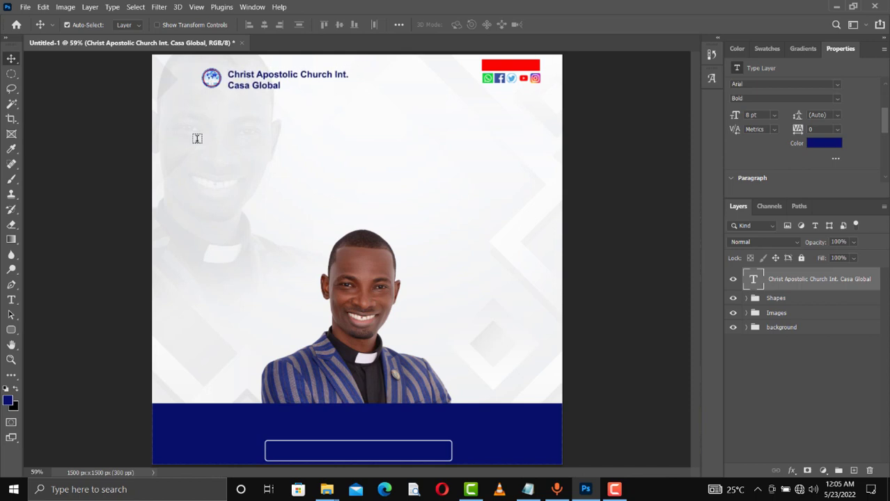
key(Left)
key(Up)
key(Left)
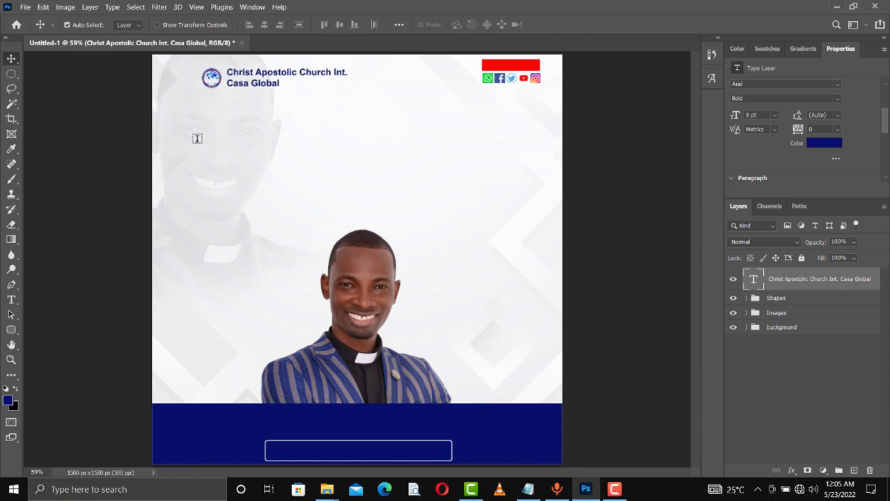
key(Up)
key(Down)
key(Down)
key(Down)
key(Down)
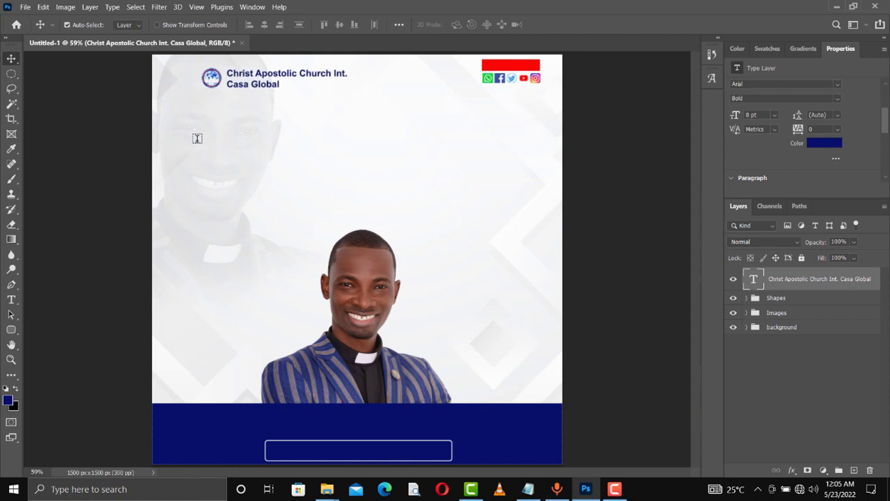
key(Up)
key(Left)
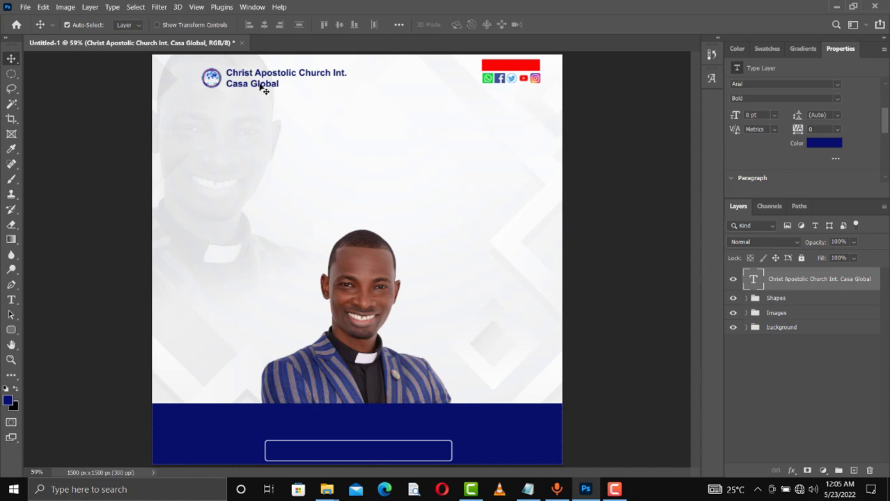
- Duplicate the church name layer below the original and retype it as 'Presents'
key(ctrl+j)
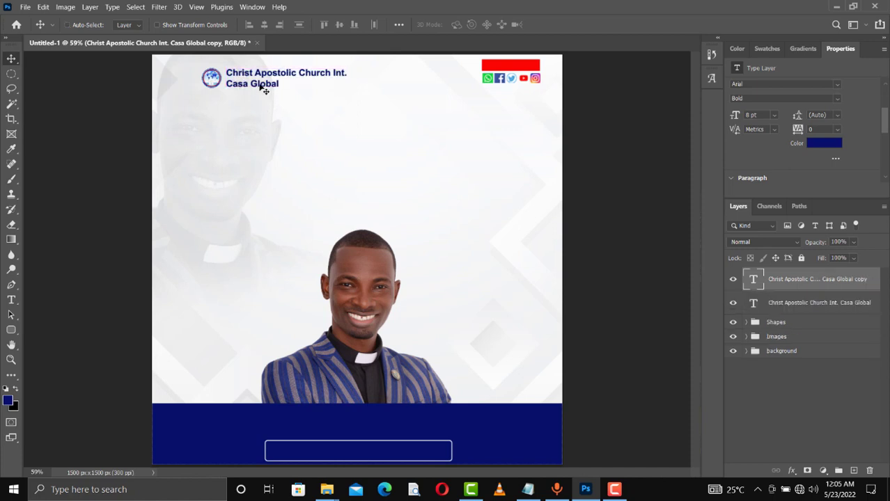
key(shift+Down)
key(shift+Down)
key(shift+Down)
key(shift+Down)
key(shift+Down)
key(shift+Down)
key(shift+Down)
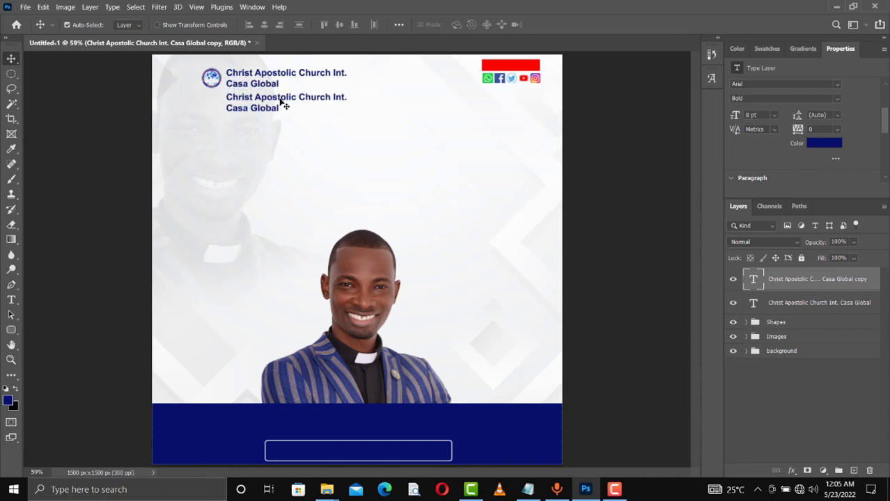
key(t)
double_click(282, 103)
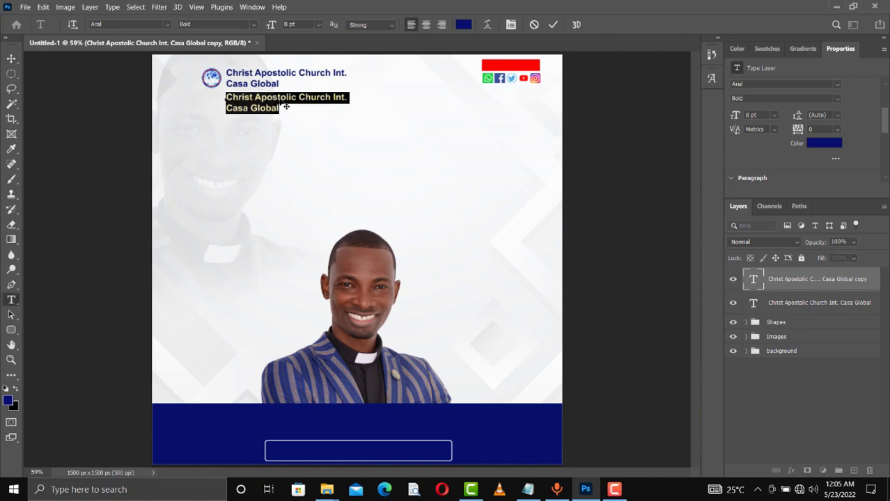
text(P)
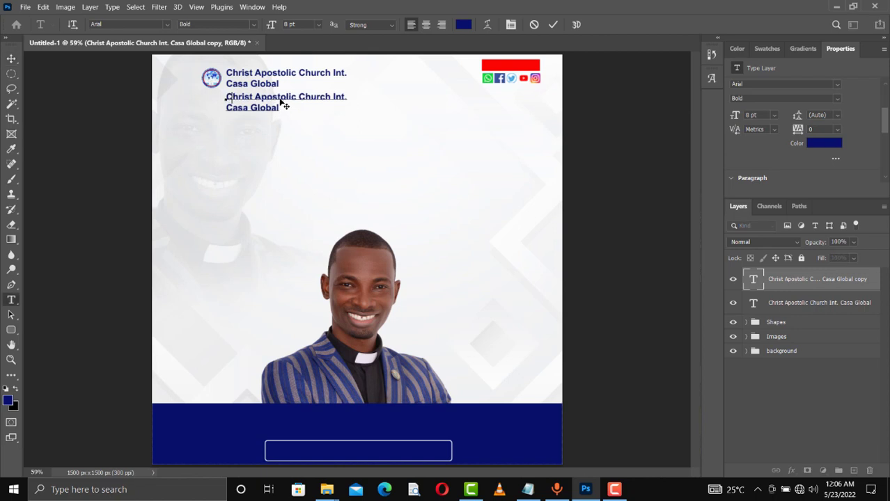
text(resentds)
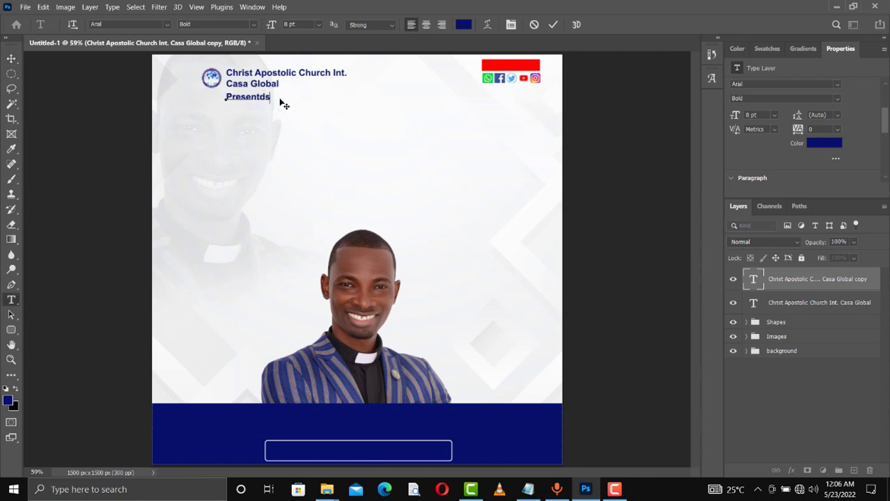
key(Left)
key(Left)
key(Delete)
- Colour the 'Presents' text black and move it just under the church name
drag(265, 96, 216, 98)
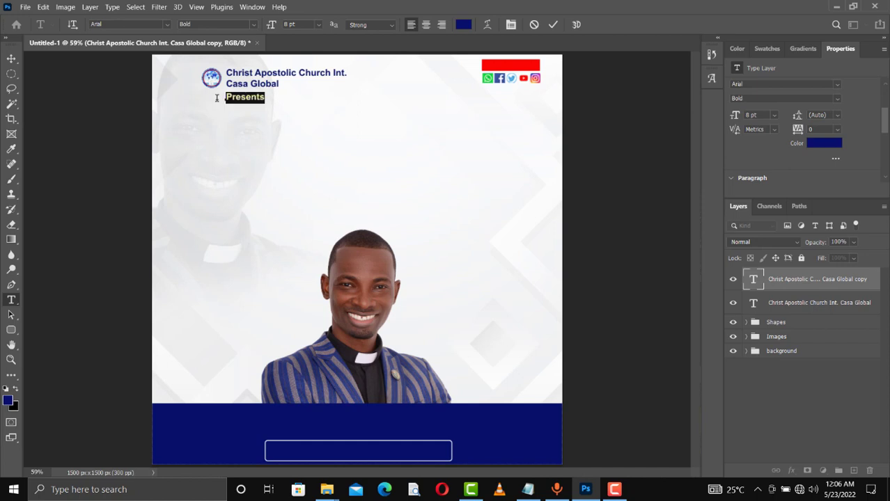
click(778, 47)
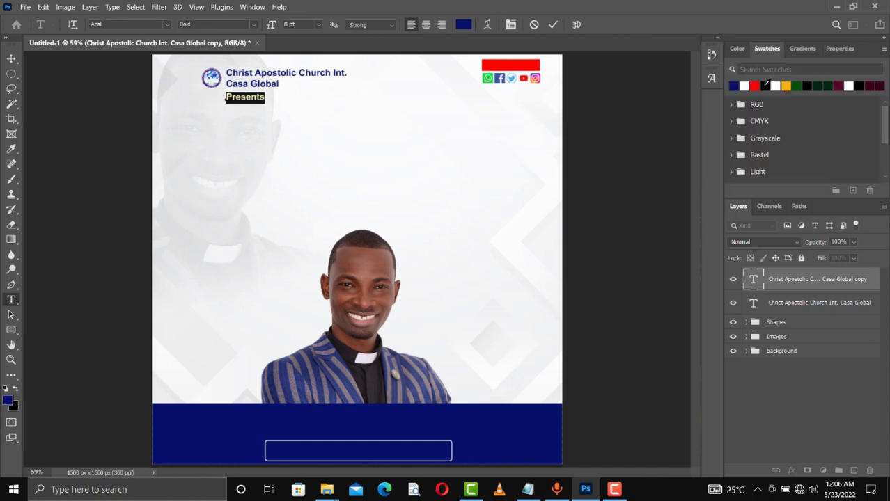
click(766, 85)
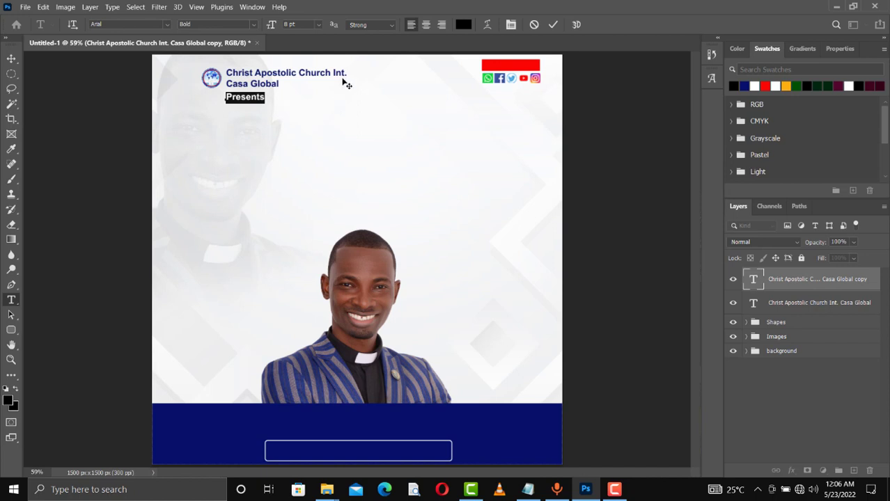
click(554, 27)
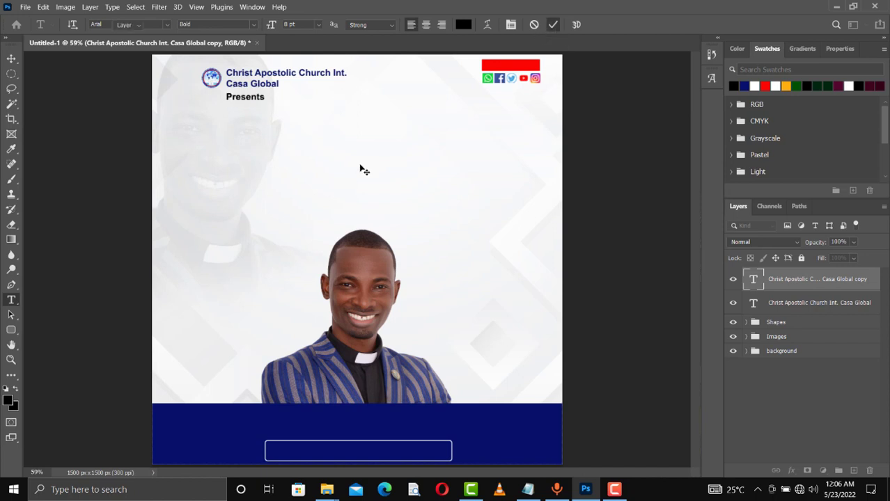
key(v)
key(shift+Down)
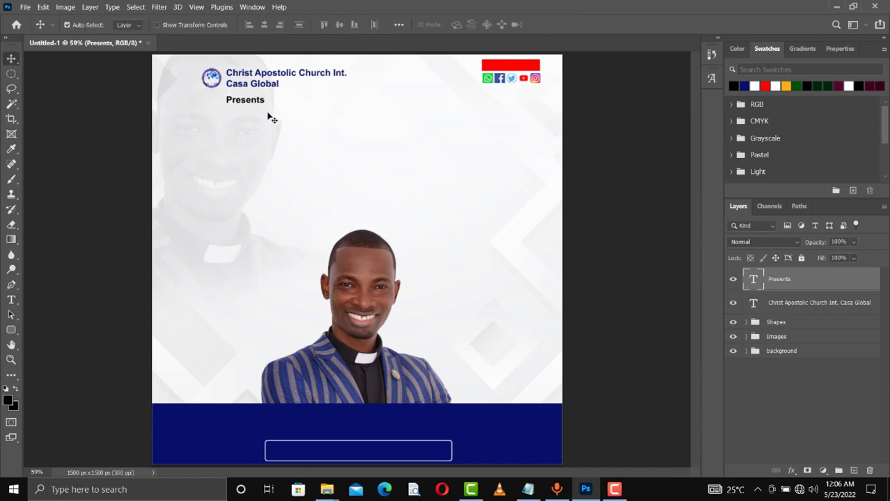
mouse_move(270, 105)
mouse_down()
mouse_move(292, 105)
mouse_move(281, 106)
mouse_up()
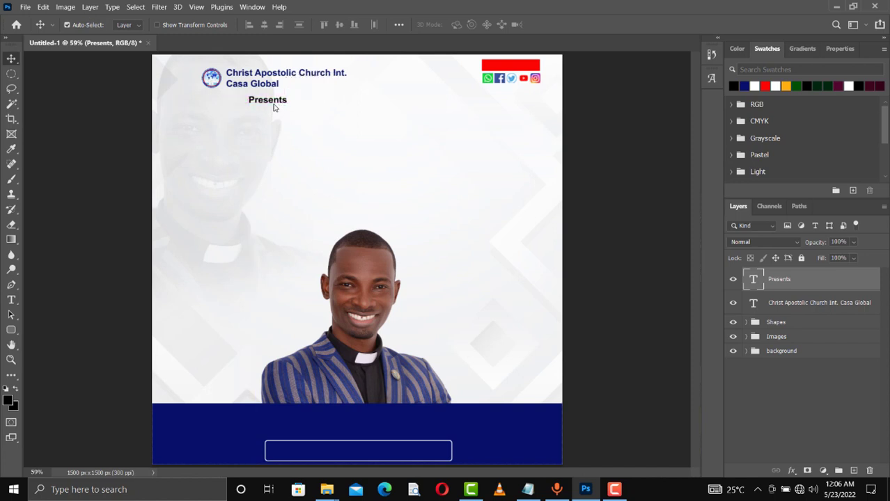
- Alt-drag a copy of 'Presents' lower, switch rulers to percent, and centre the copy horizontally
key(Left)
key(Left)
key(Left)
key(Left)
key(Left)
key(Left)
key(Left)
drag(274, 105, 363, 137)
drag(363, 137, 363, 137)
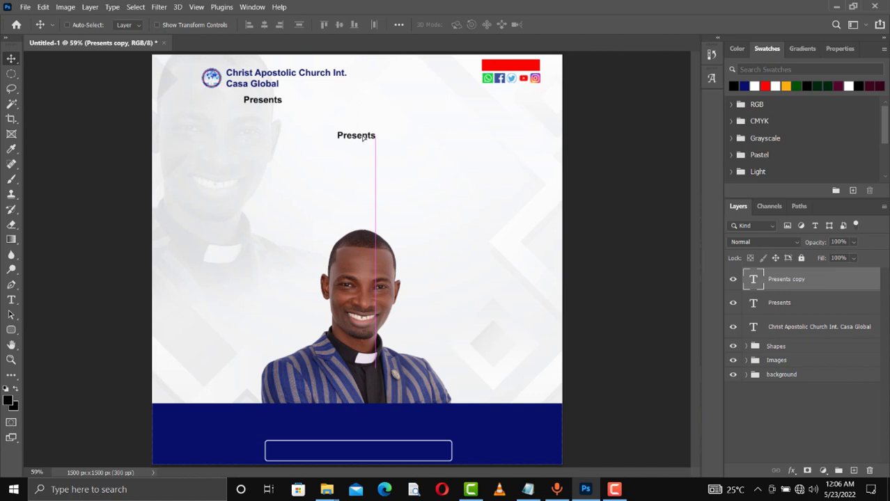
key(ctrl)
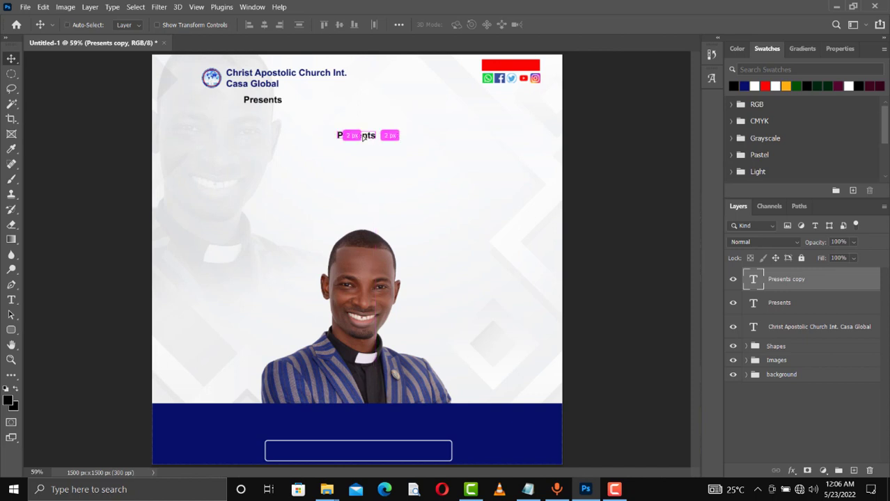
key(ctrl+r)
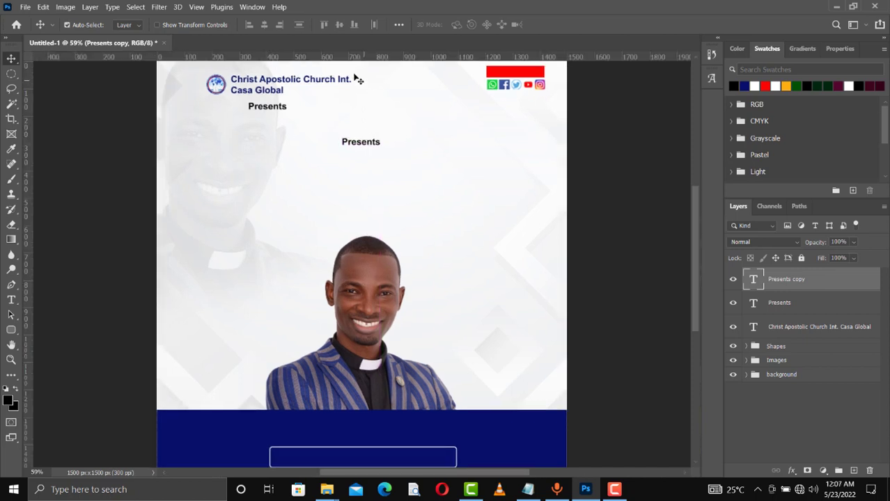
right_click(296, 57)
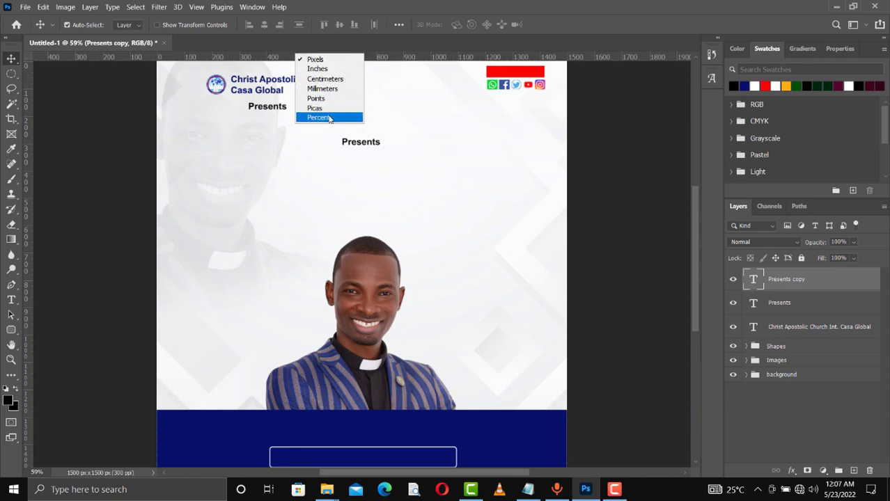
click(330, 118)
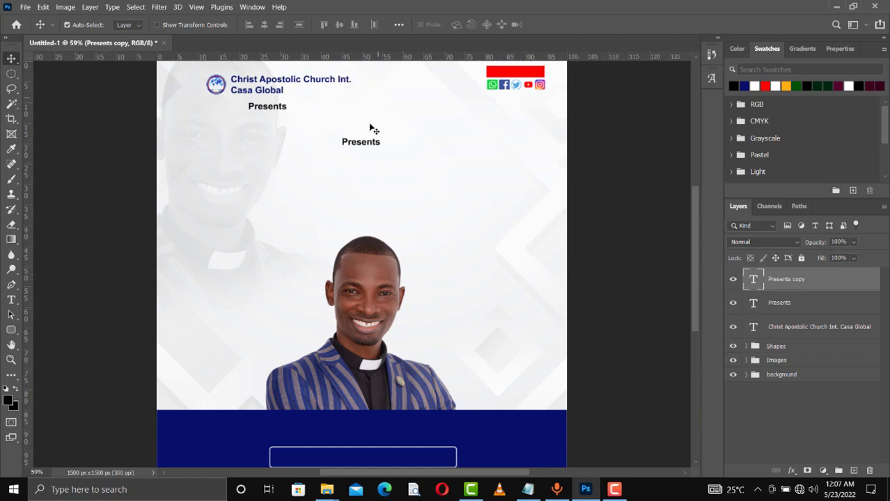
drag(362, 142, 361, 145)
- Select the 'THE GOSPEL MUST GO' title lines in the Notepad notes
click(534, 493)
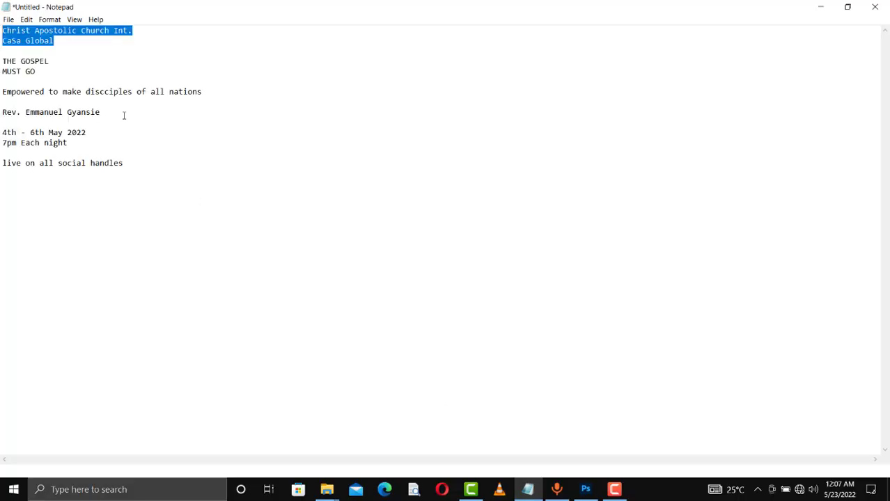
drag(37, 71, 2, 60)
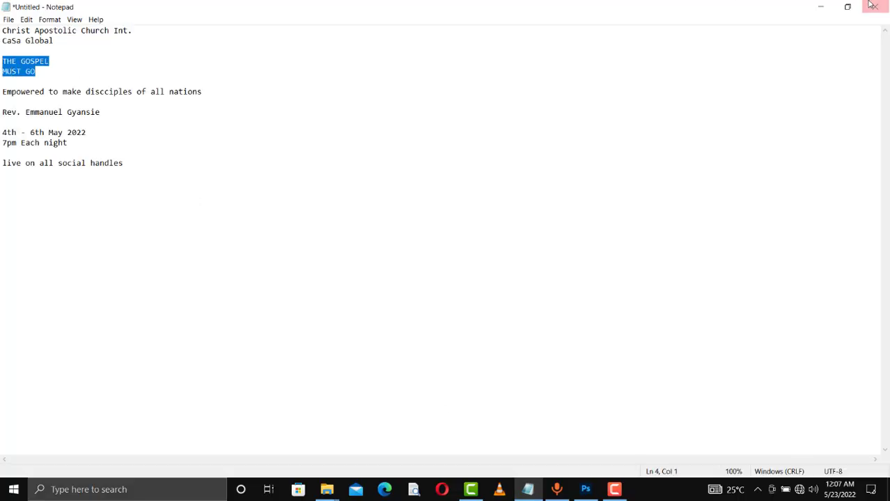
click(822, 7)
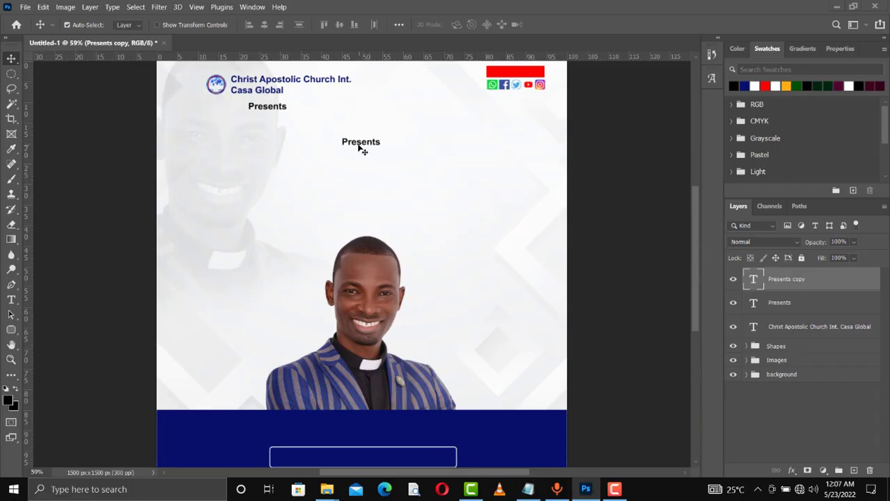
- Replace the copy's text with the pasted title, centre-align it and set font BengasiBold
double_click(359, 145)
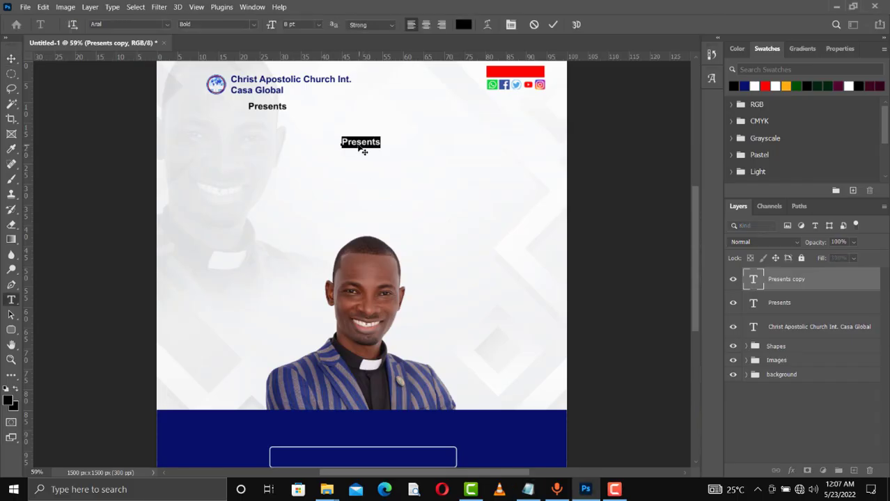
key(ctrl+v)
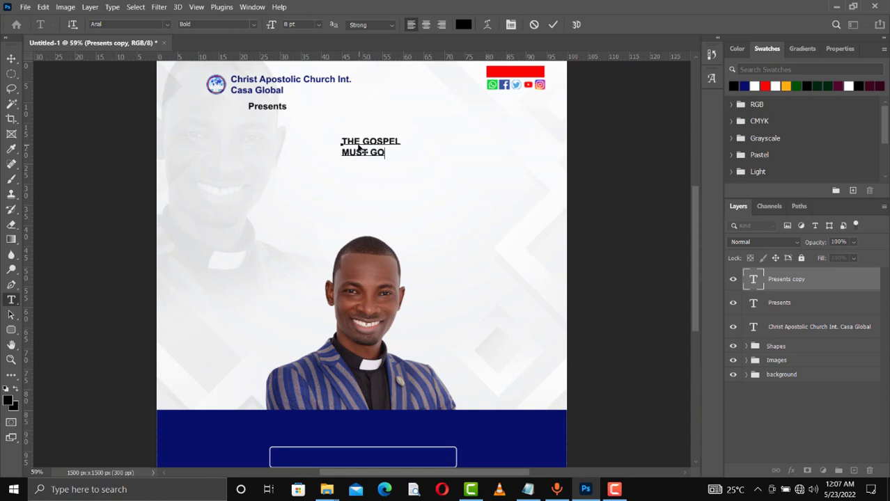
key(ctrl+a)
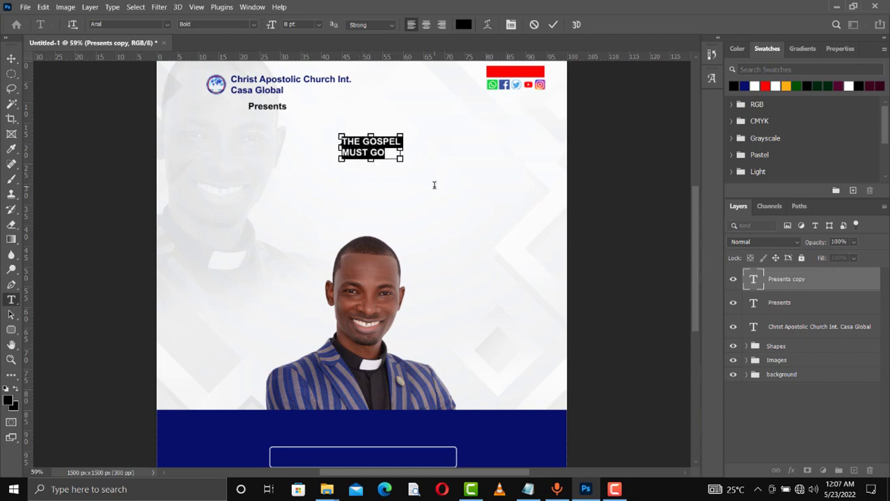
click(427, 26)
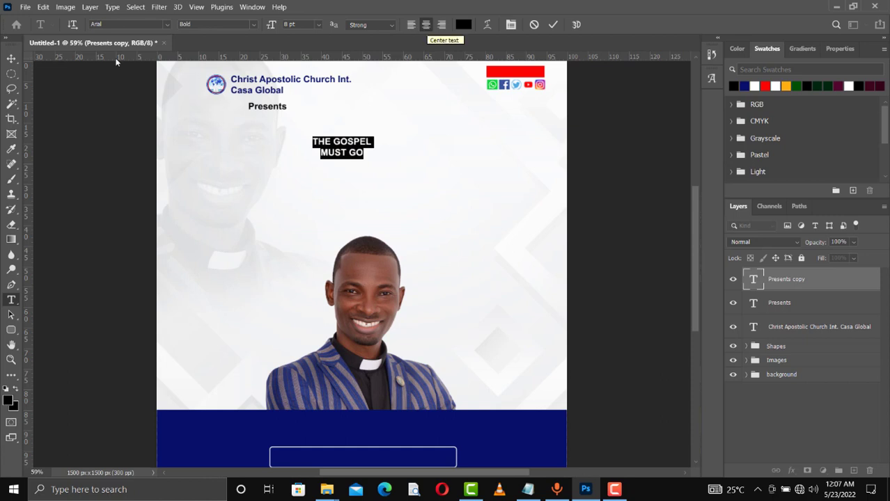
click(167, 27)
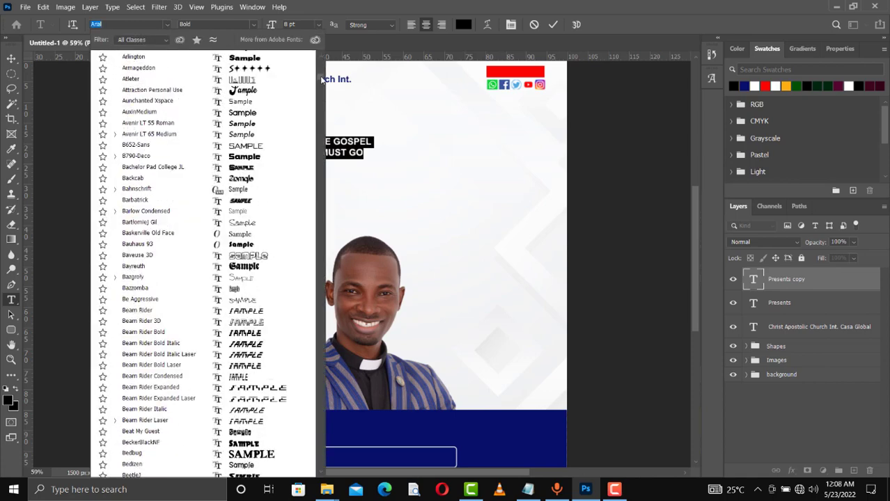
drag(321, 73, 321, 80)
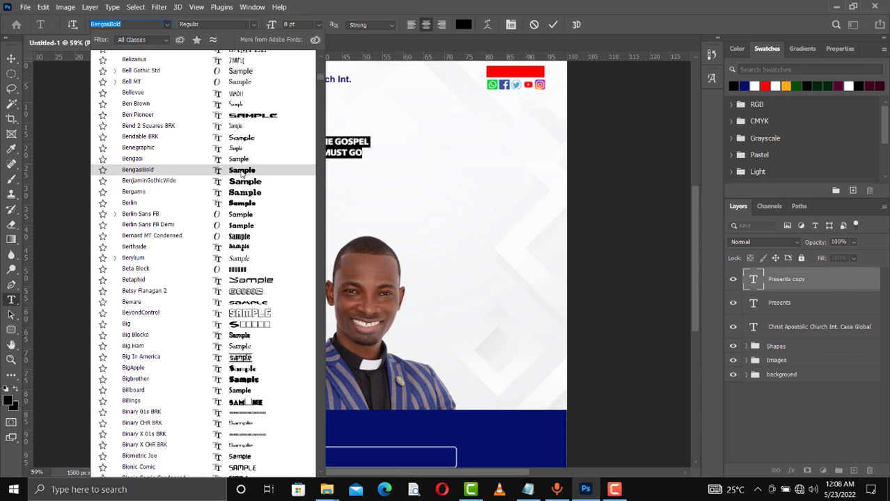
key(Escape)
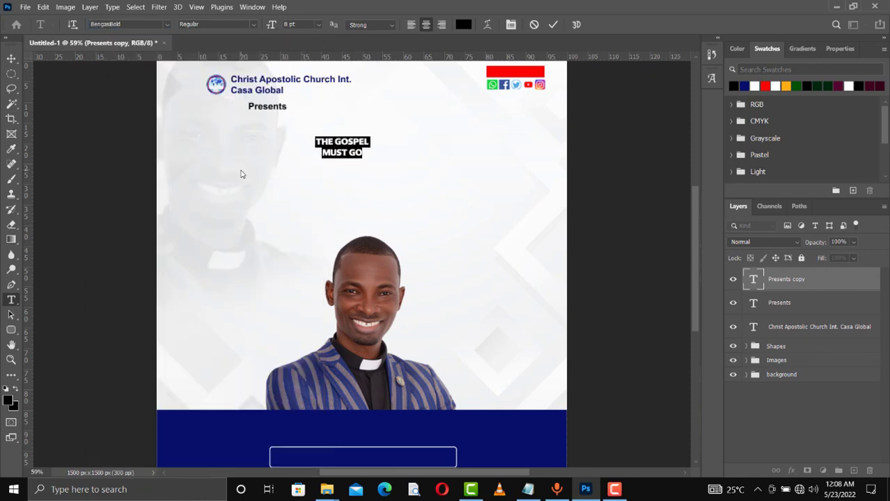
- Make the headline 24 pt dark blue and shift it slightly right
click(318, 25)
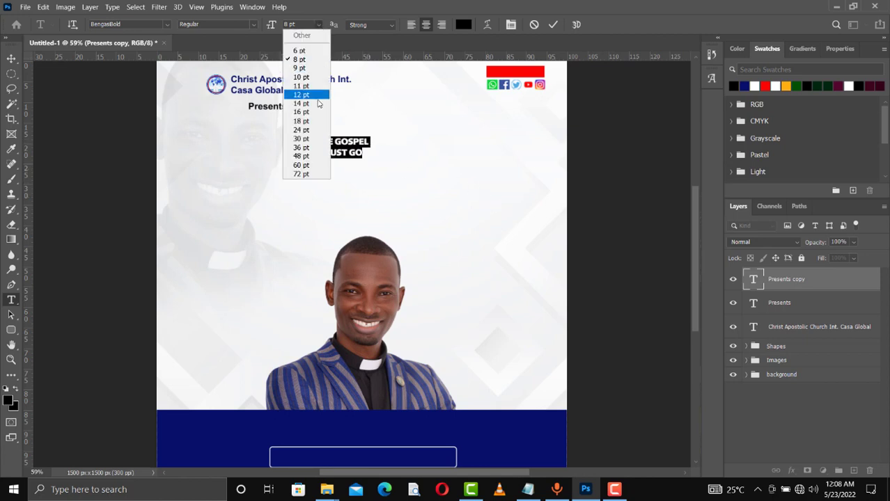
click(311, 131)
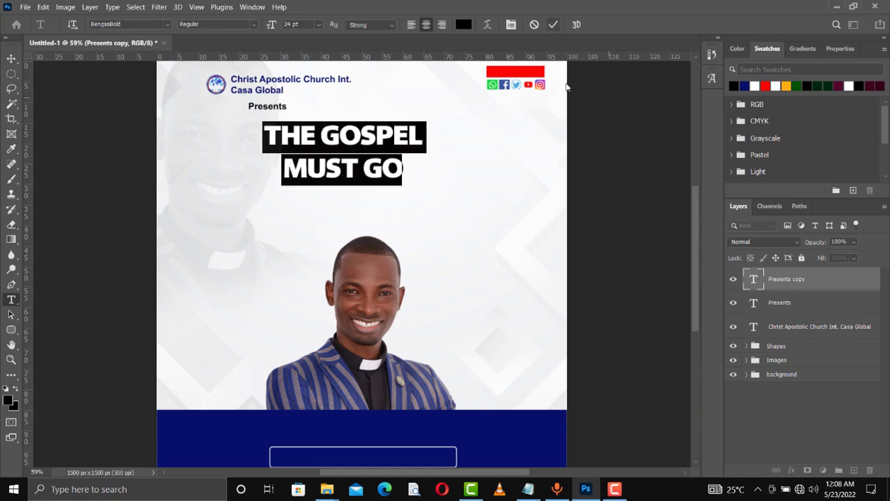
click(744, 86)
click(553, 25)
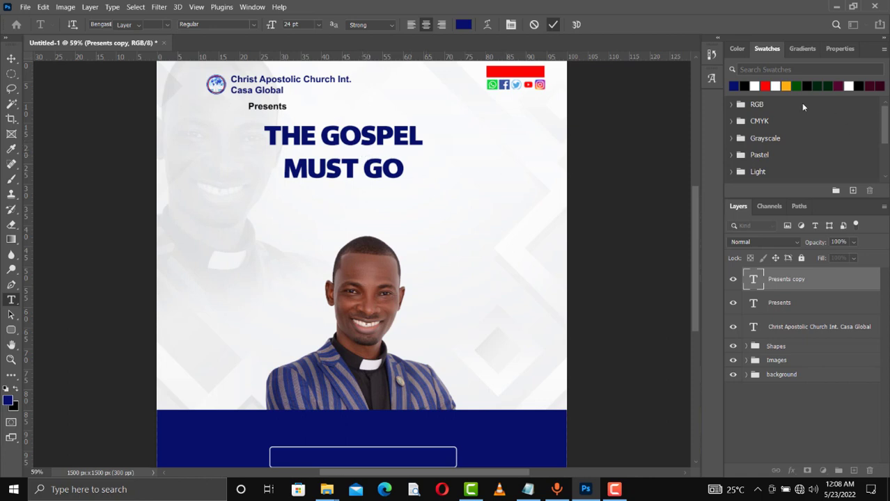
key(v)
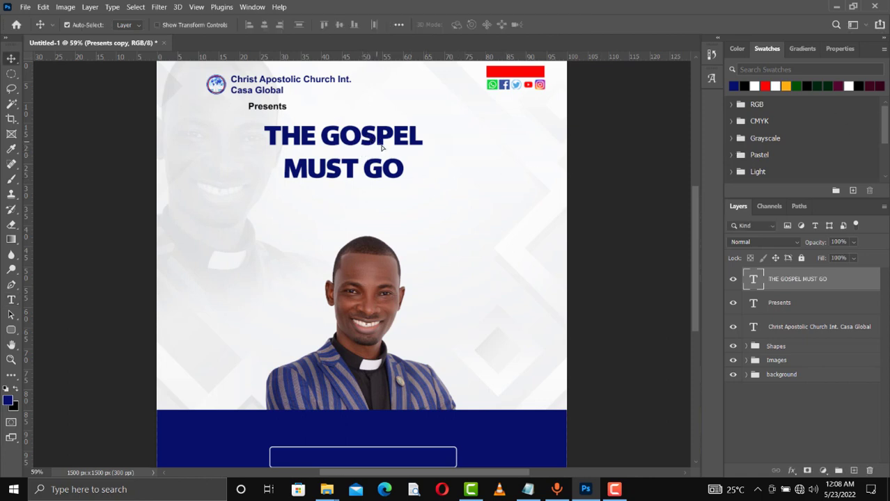
drag(377, 144, 391, 140)
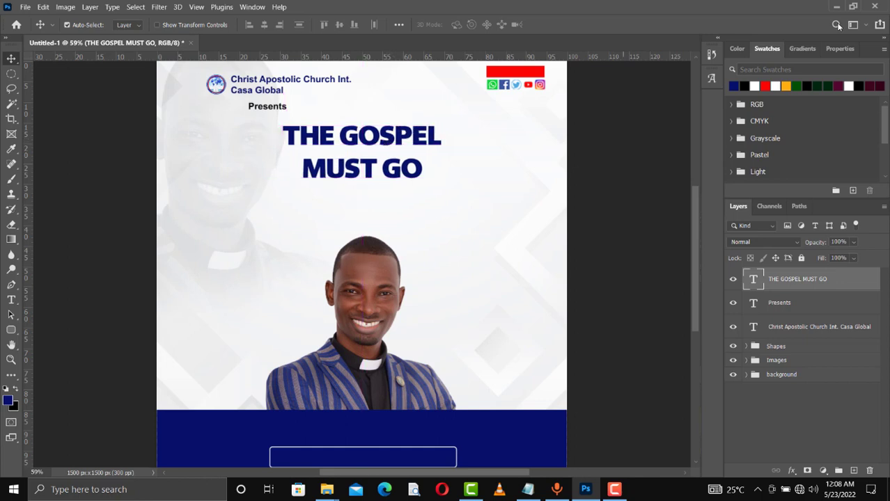
- Set the headline leading to 23 pt, then move it a little lower and right
click(843, 49)
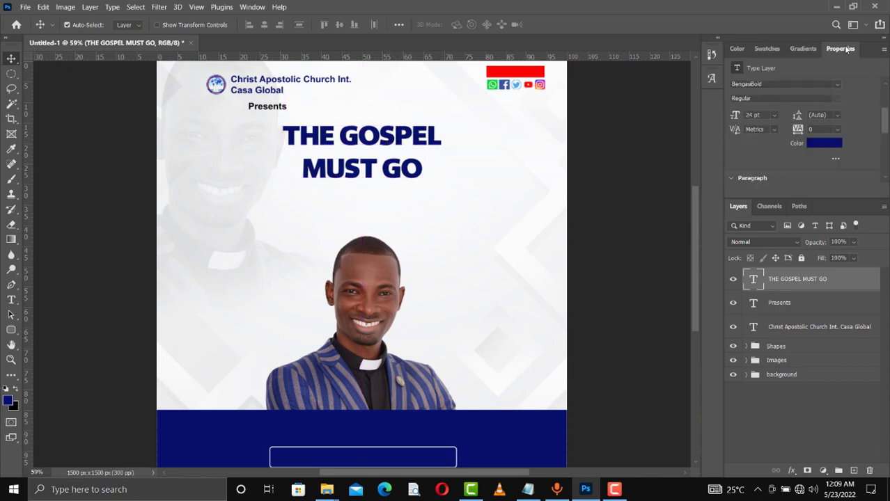
click(837, 116)
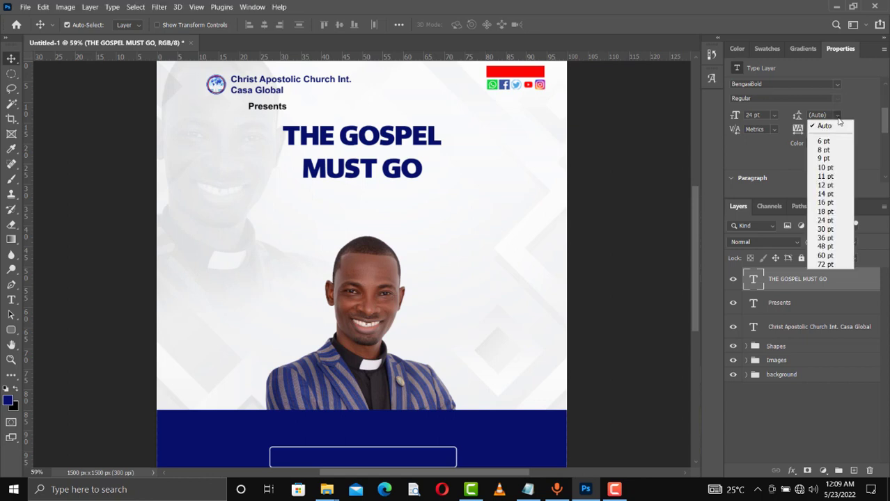
click(838, 120)
drag(799, 122, 798, 119)
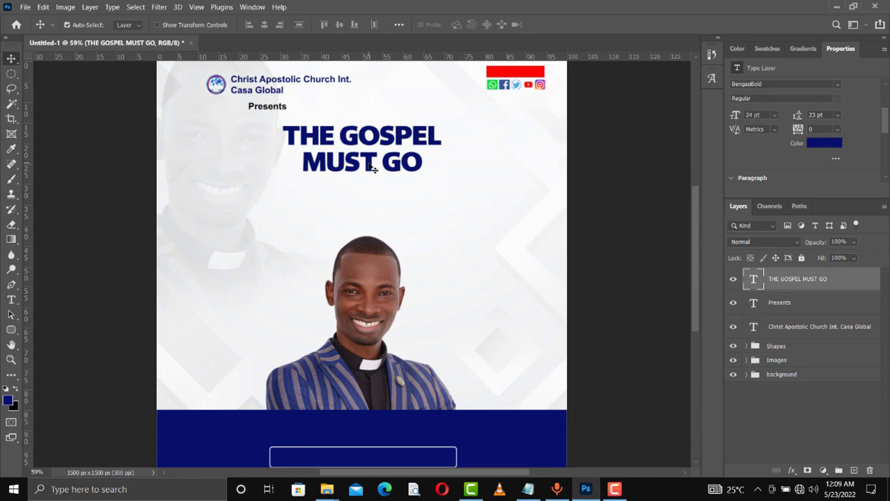
drag(369, 167, 371, 176)
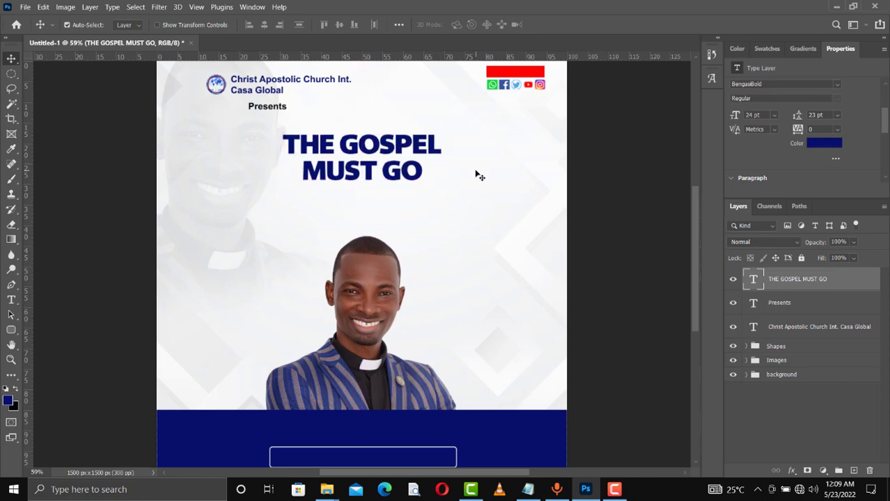
key(Right)
key(Right)
key(Right)
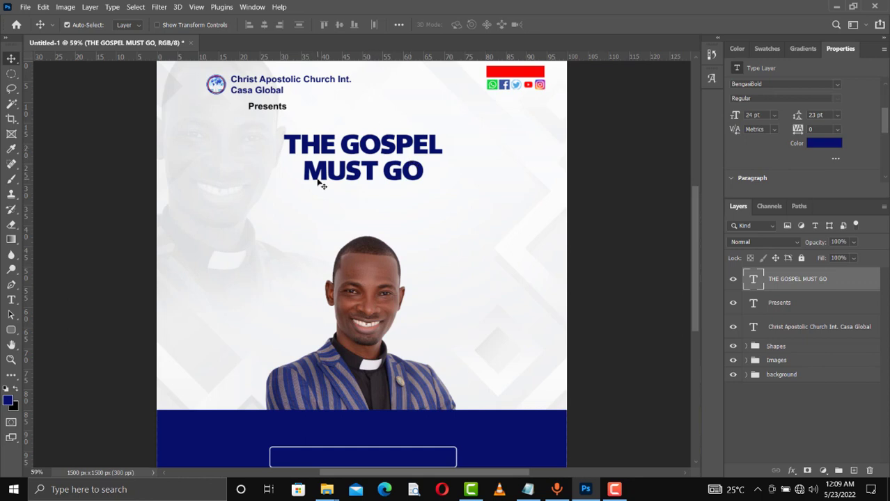
- Add a Drop Shadow to the headline with Use Global Light off and size 6 px
right_click(803, 280)
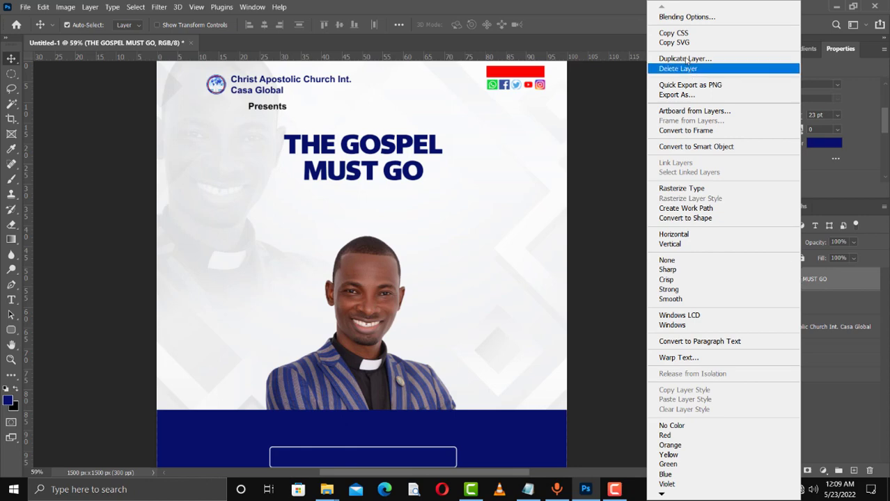
click(673, 18)
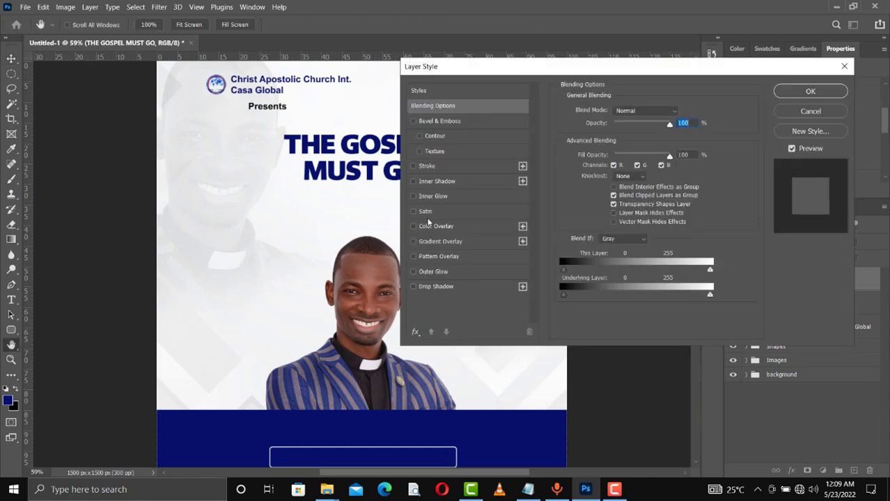
click(414, 287)
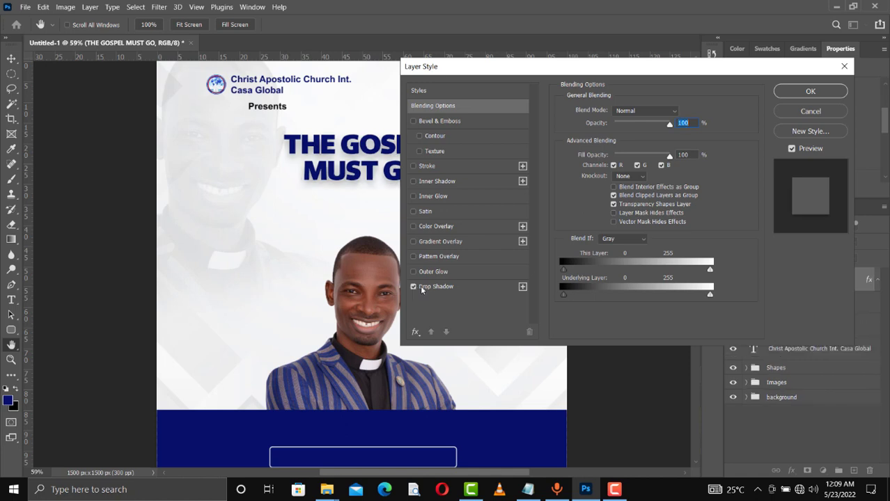
click(433, 287)
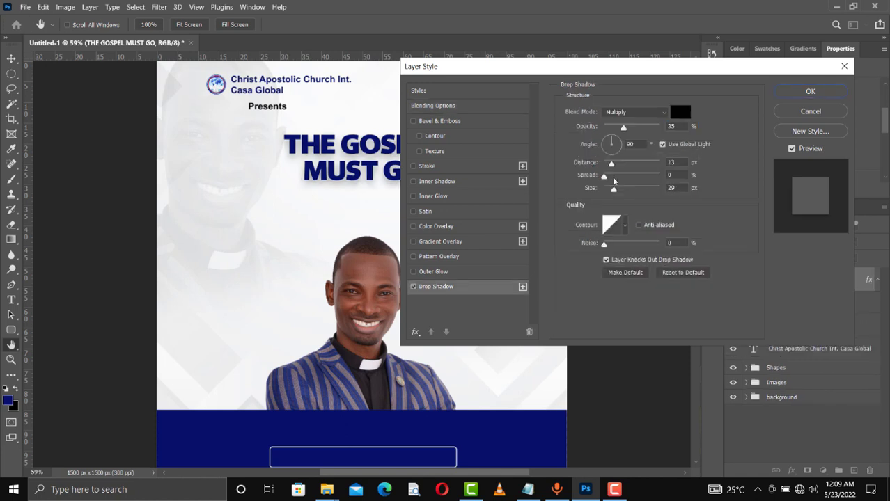
click(665, 145)
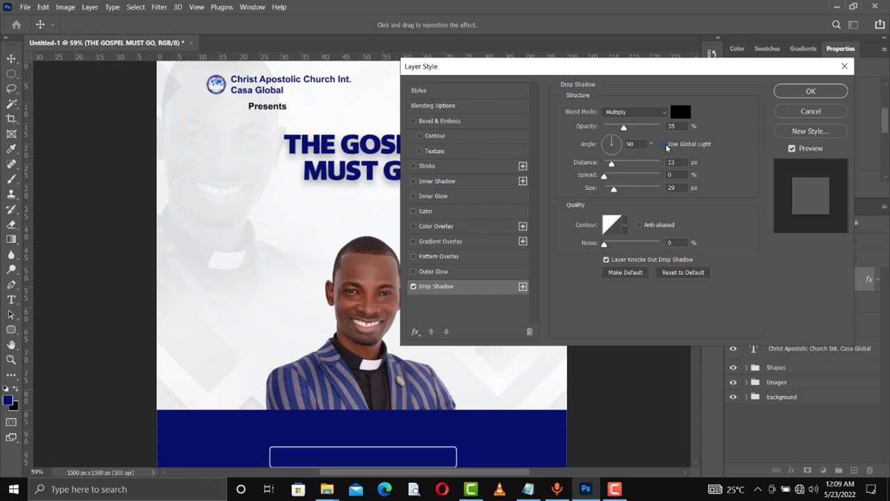
drag(615, 189, 608, 189)
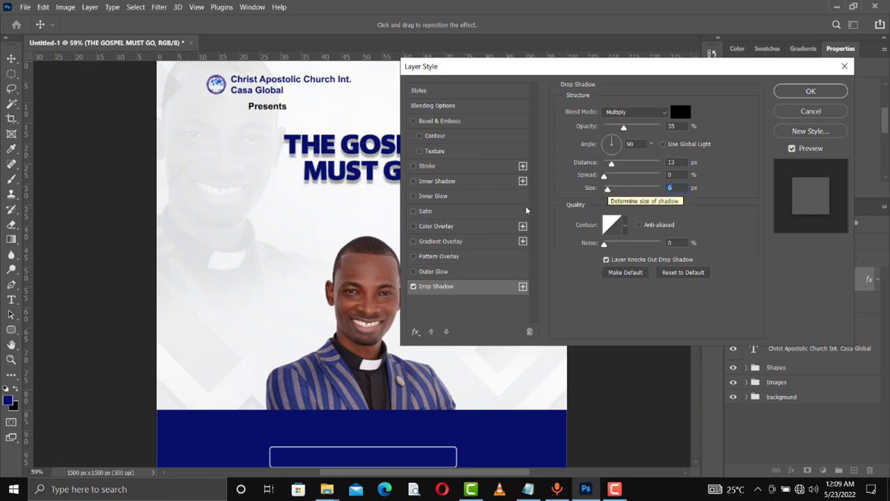
- Add Stroke and Bevel & Emboss effects to the headline and apply them
click(414, 167)
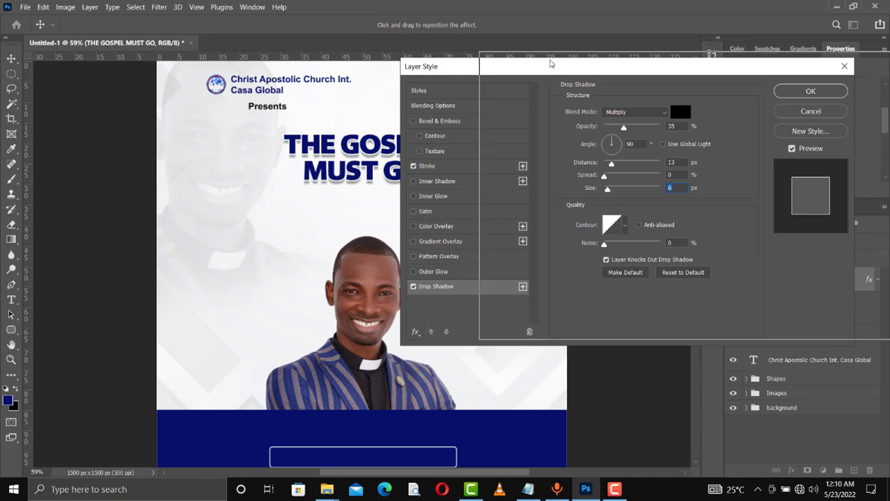
drag(464, 69, 568, 62)
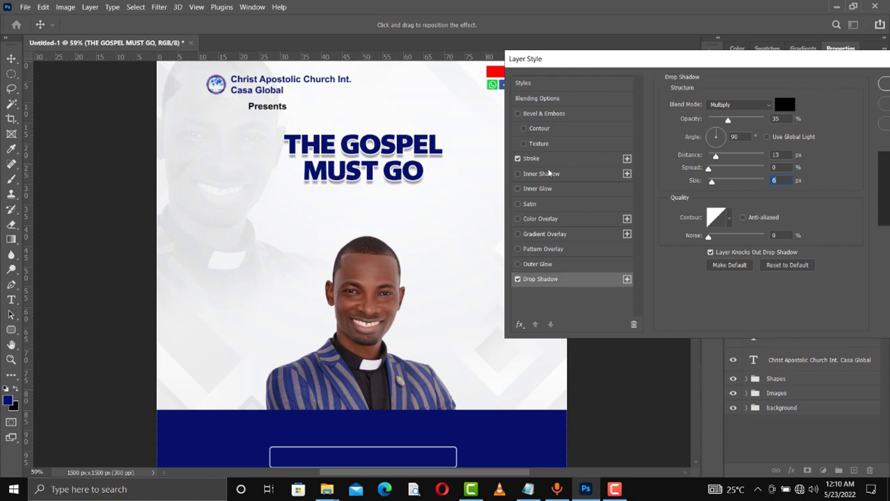
click(518, 114)
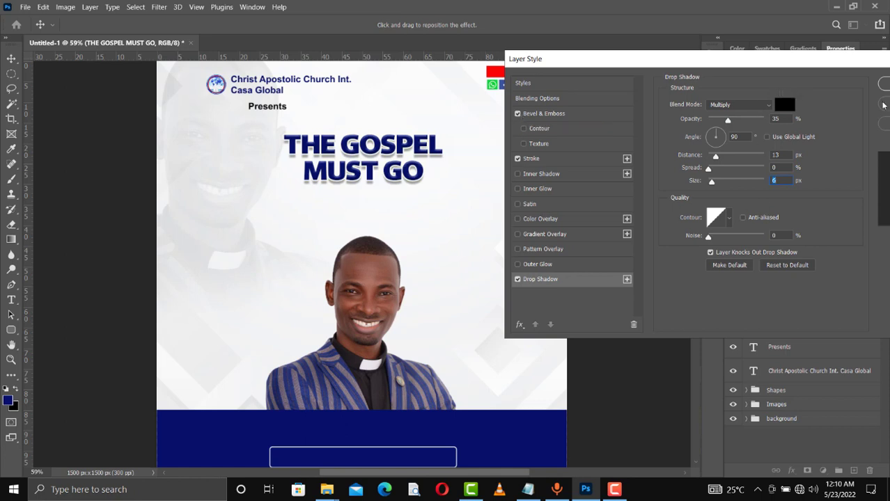
click(886, 83)
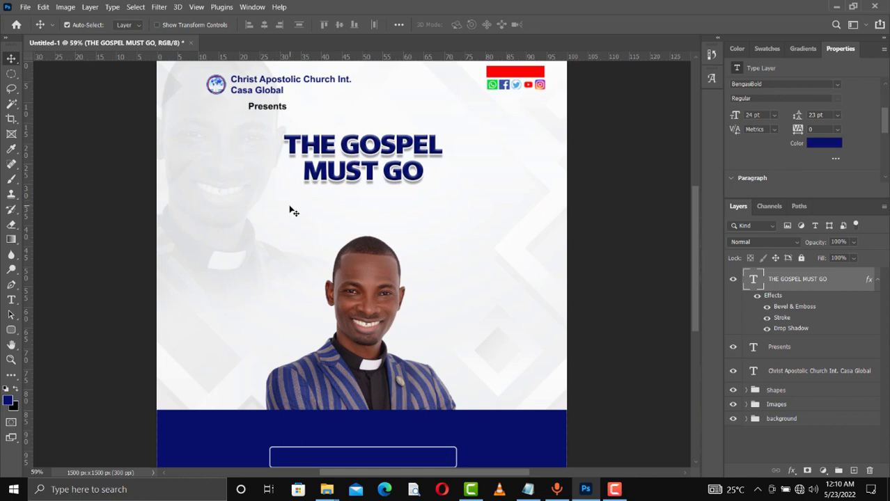
- Create a new horizontal text line reading 'Theme' below the headline
click(10, 301)
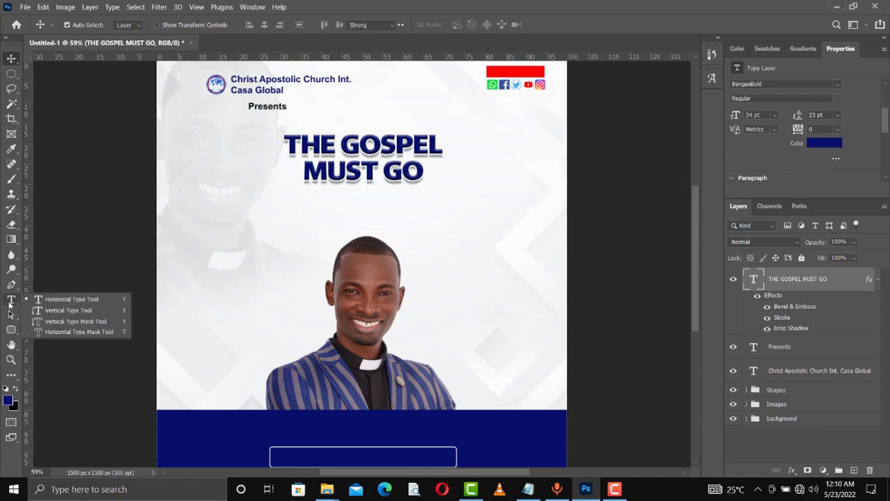
click(52, 301)
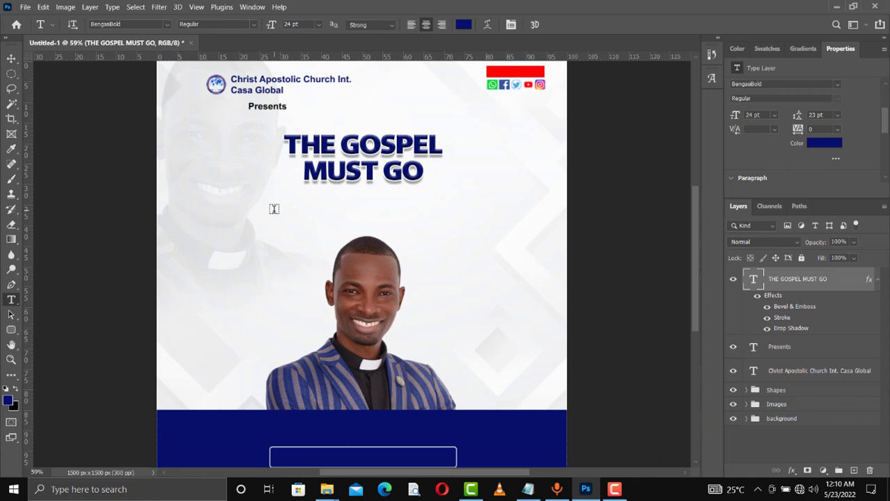
click(274, 209)
click(275, 209)
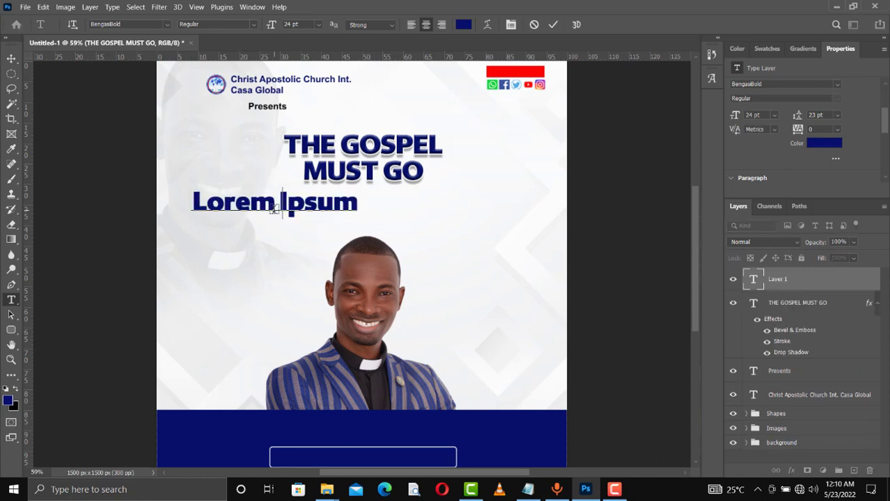
key(ctrl+a)
text(T    )
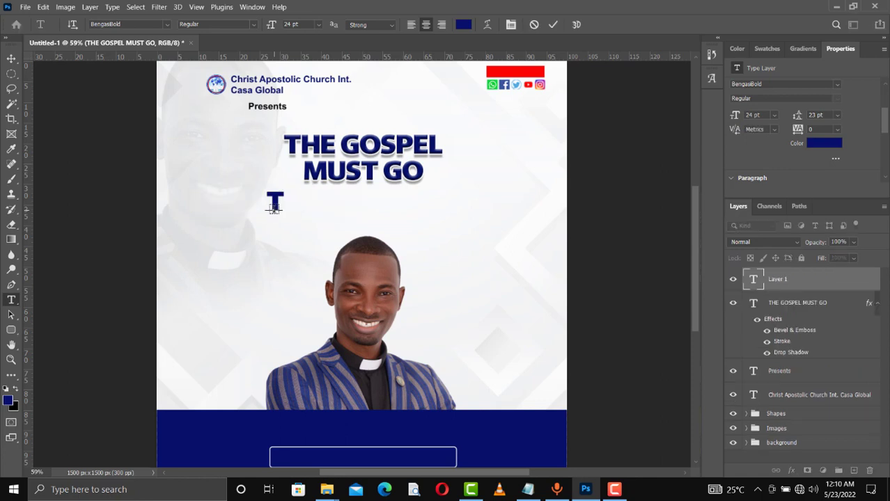
text(heme)
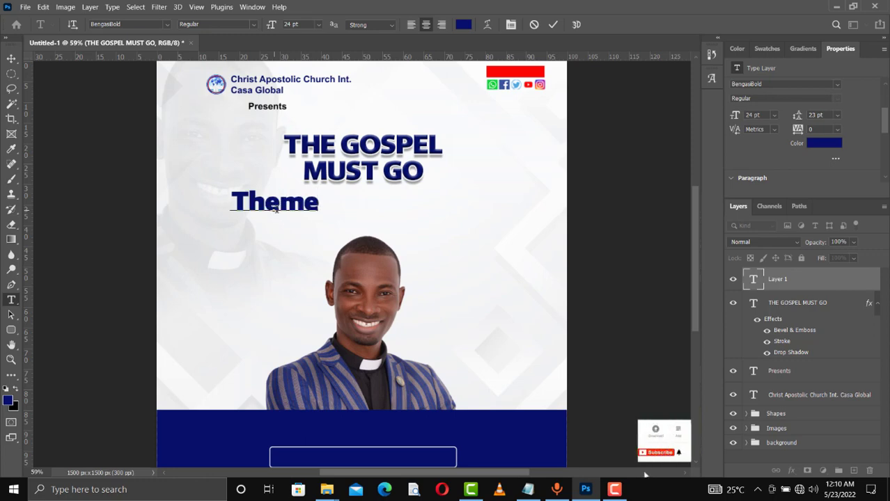
key(ctrl+a)
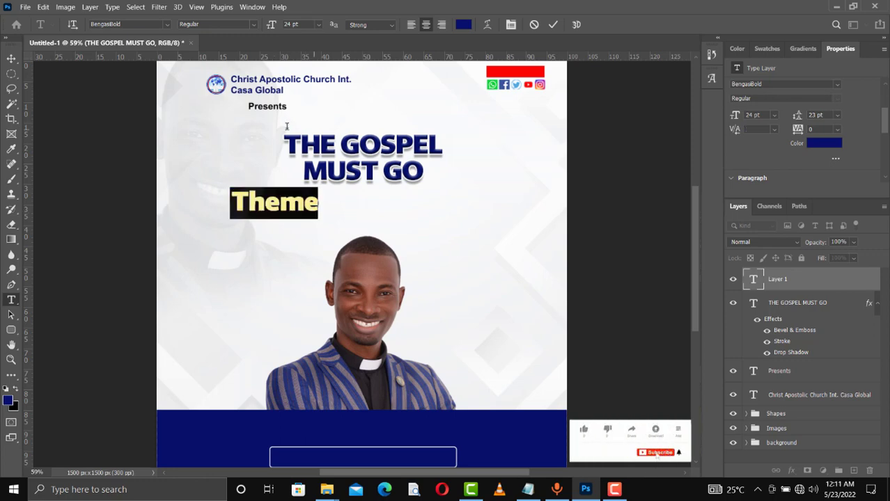
- Format 'Theme' as red Arial Bold at 12 pt and commit it
click(165, 25)
text(a)
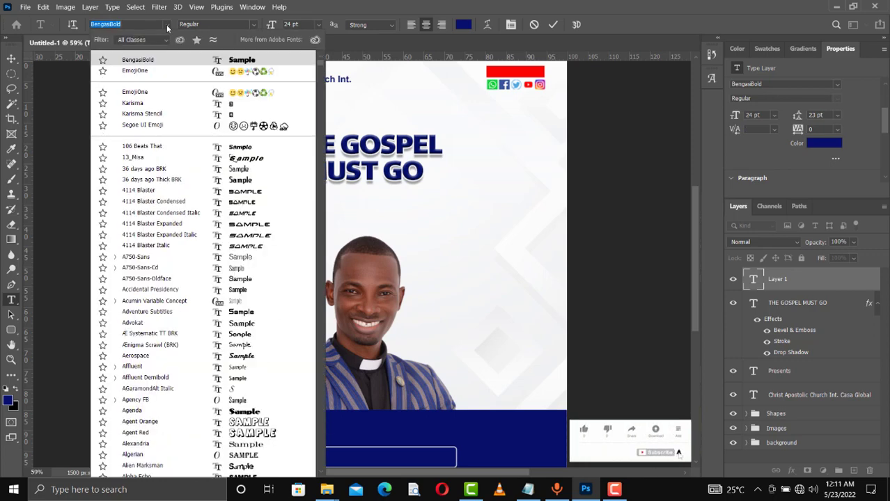
text(r)
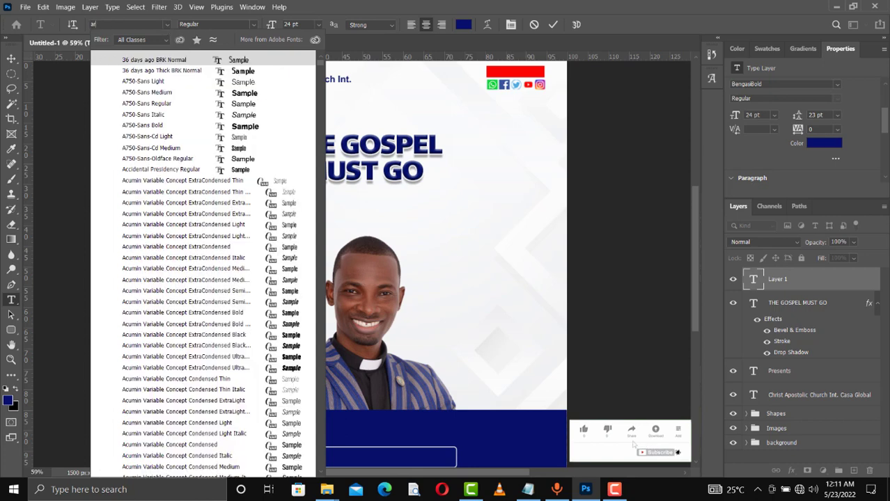
text(i)
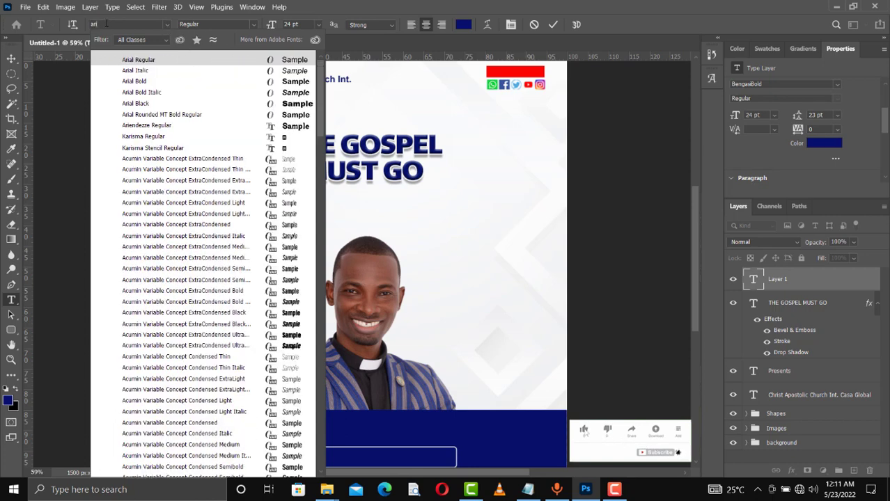
key(Down)
key(Down)
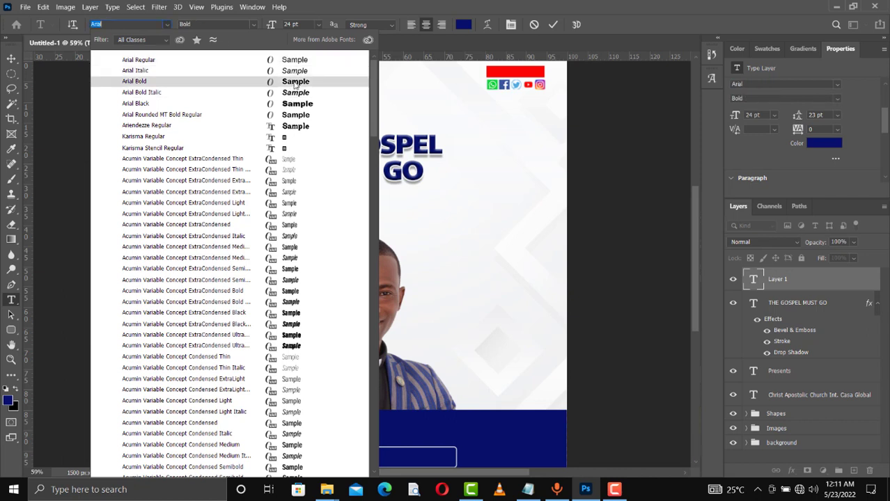
click(295, 82)
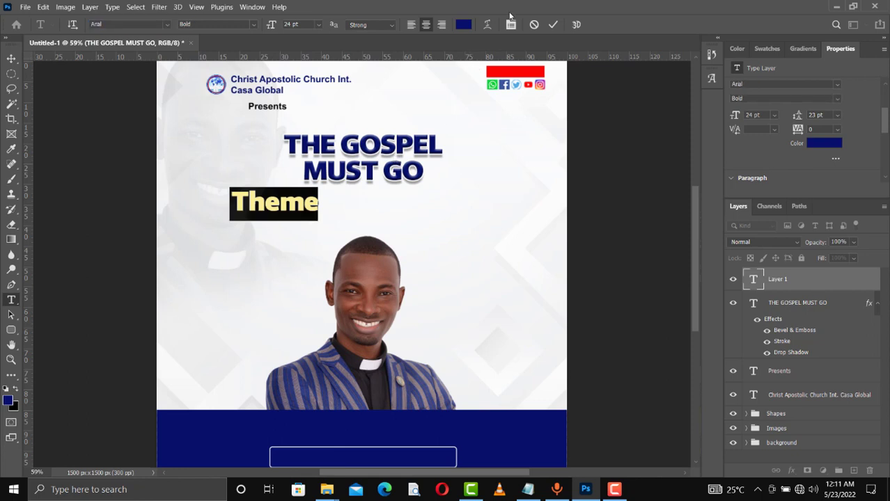
click(761, 48)
click(766, 83)
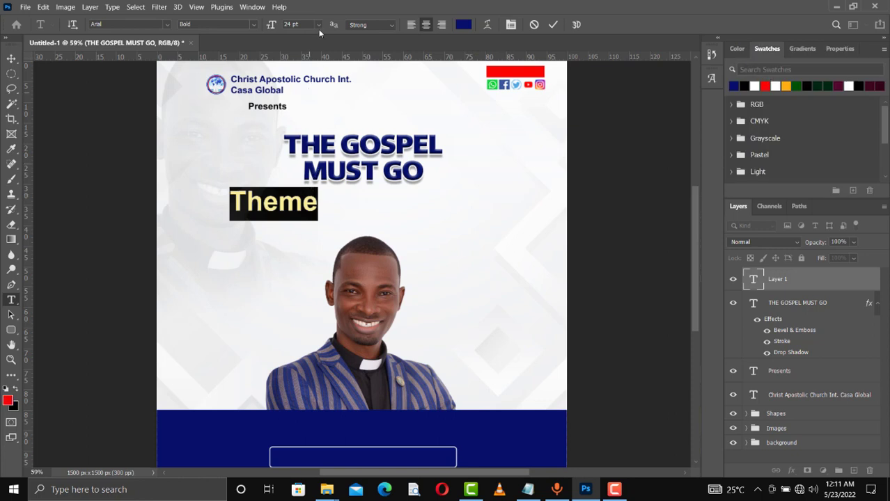
click(318, 24)
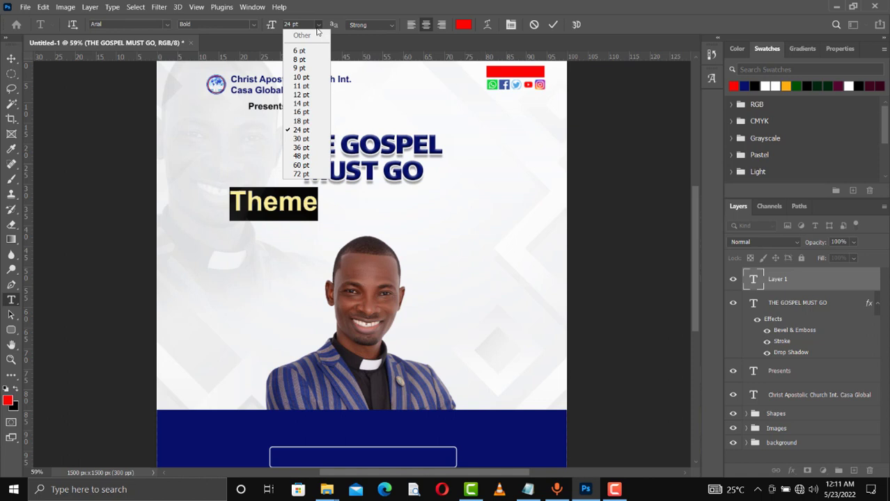
click(299, 95)
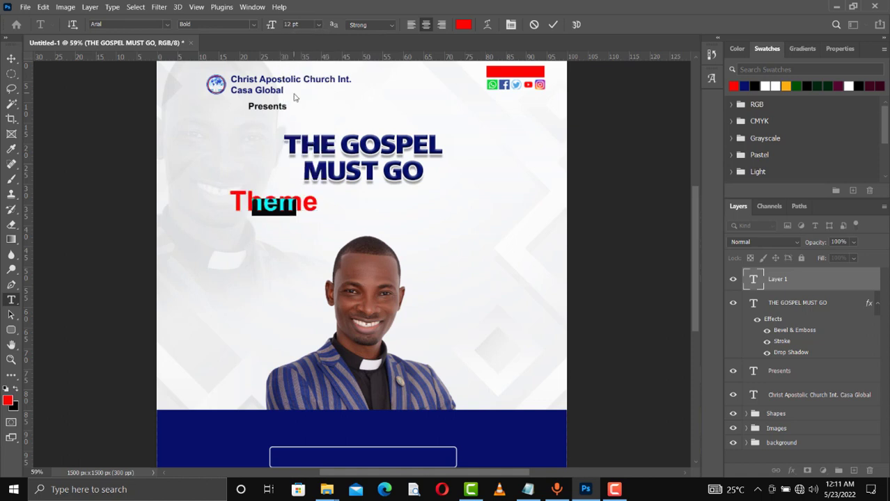
click(553, 25)
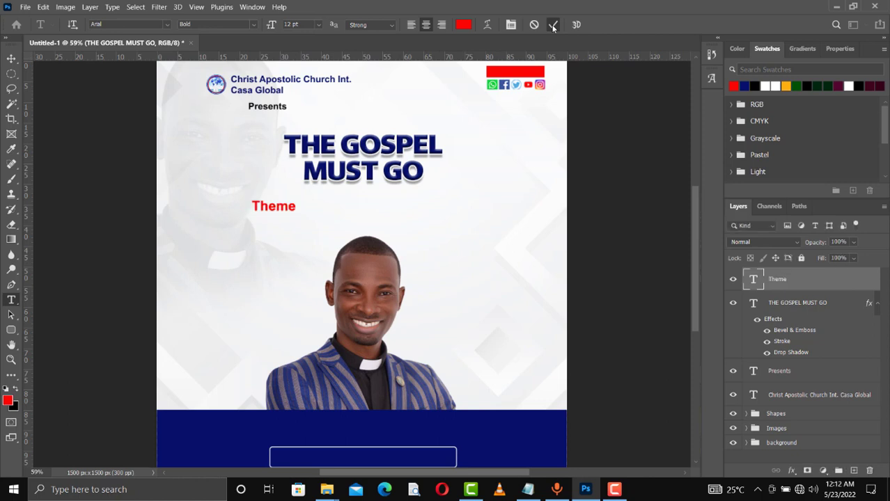
- Add a colon after 'Theme' so the label reads 'Theme:'
click(294, 209)
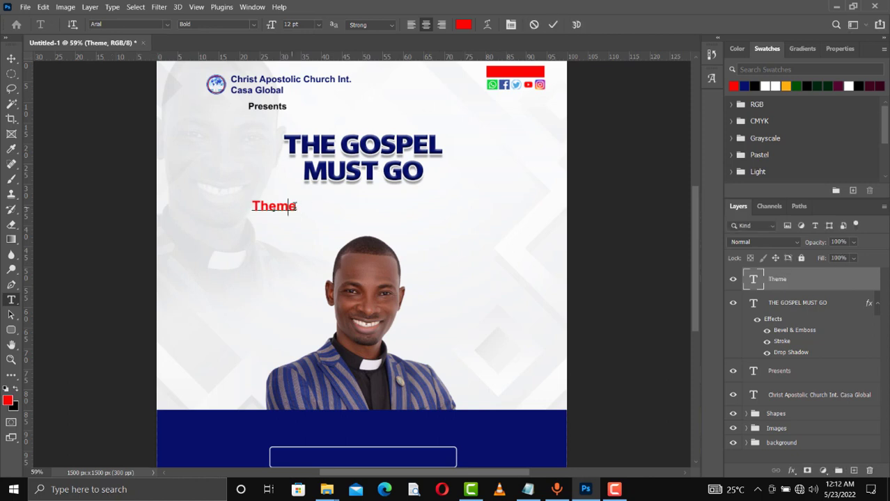
click(295, 207)
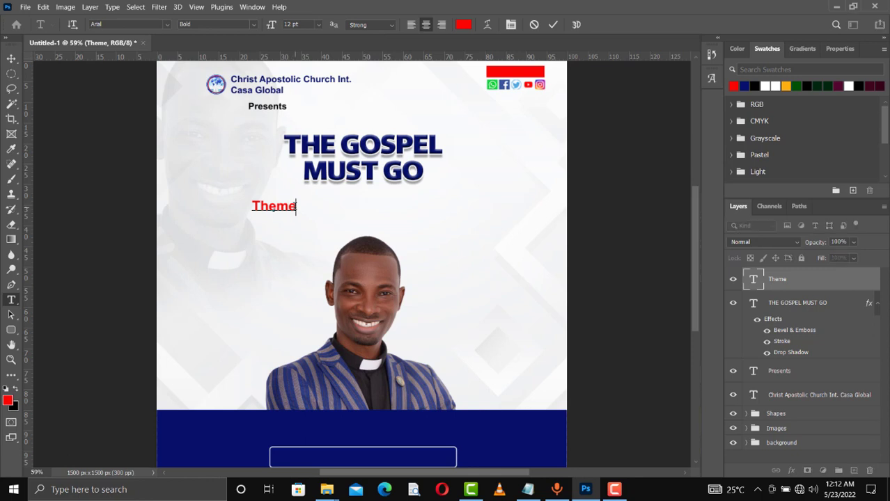
text(:)
click(553, 26)
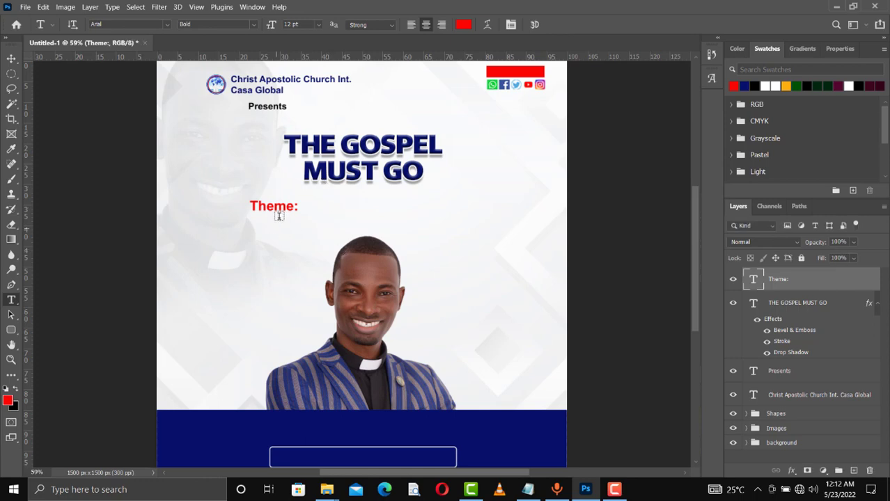
- Alt-drag a copy of 'Theme:' to its right, select its text, and bring up Notepad
key(v)
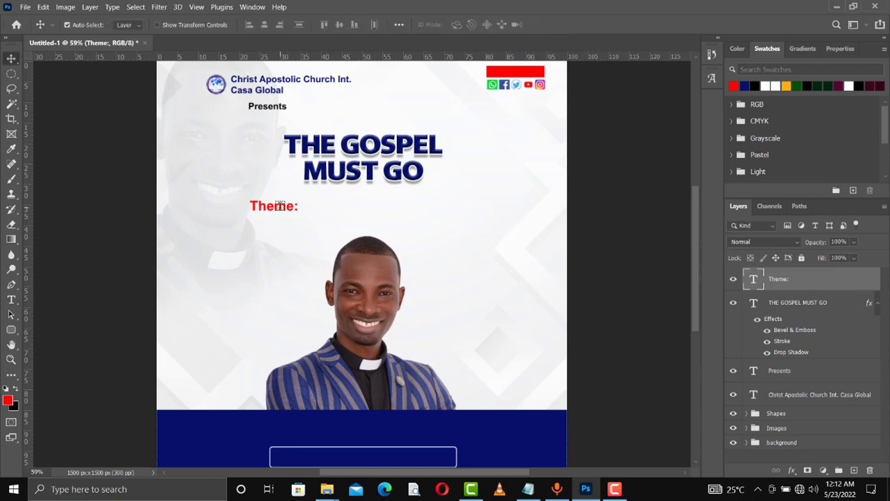
drag(280, 206, 324, 208)
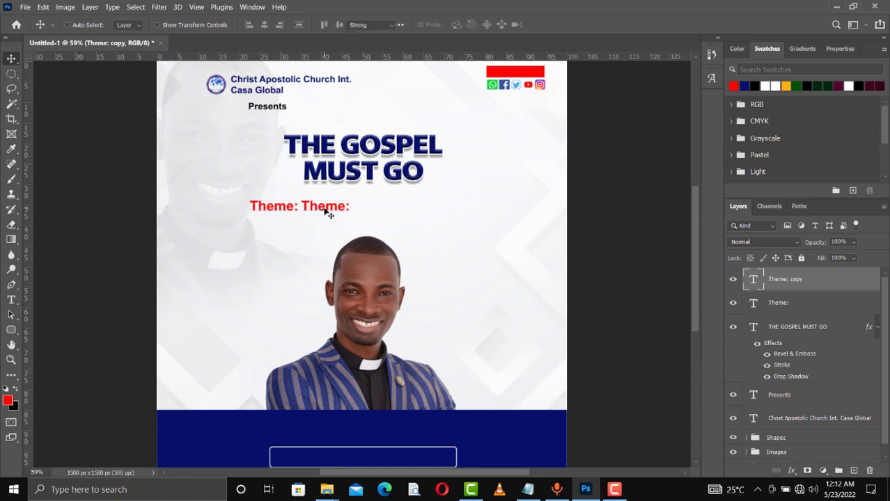
double_click(324, 212)
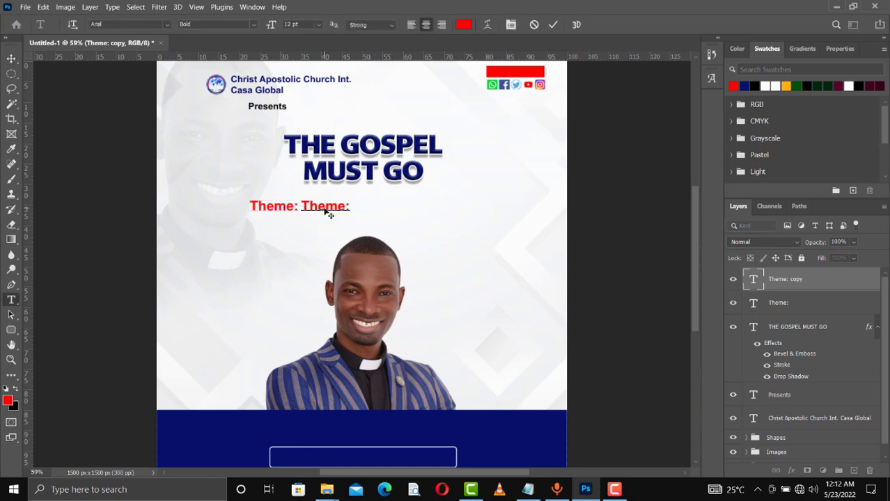
key(ctrl+a)
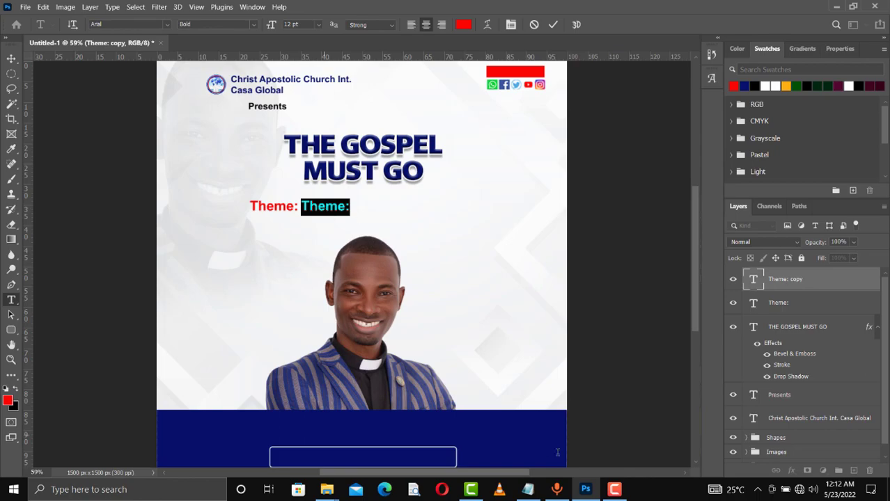
click(528, 490)
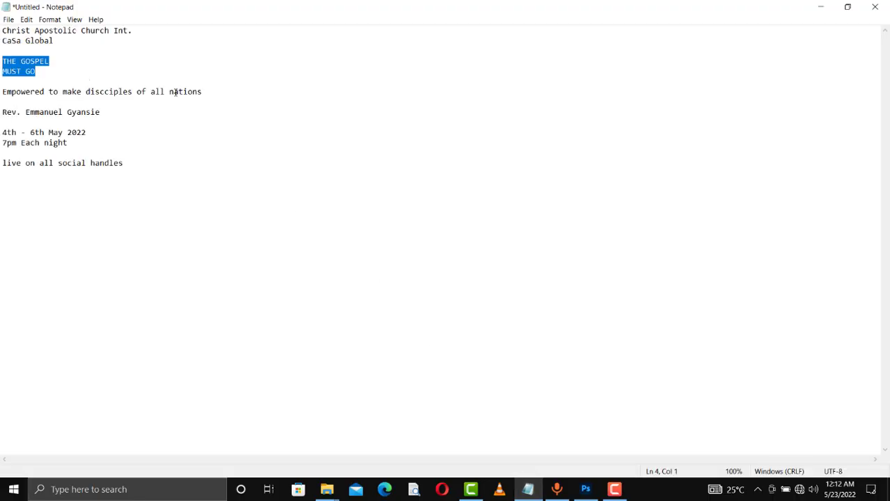
- Select the 'Empowered to make discciples of all nations' line and return to Photoshop
drag(202, 91, 2, 92)
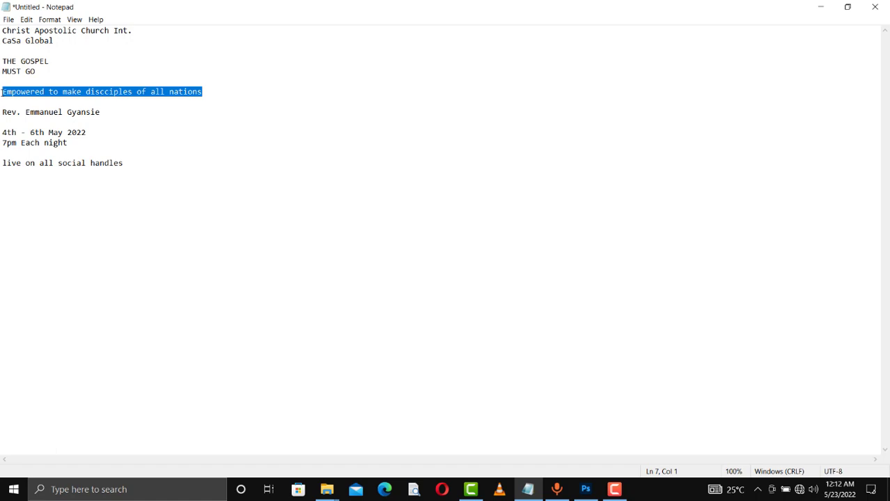
click(821, 6)
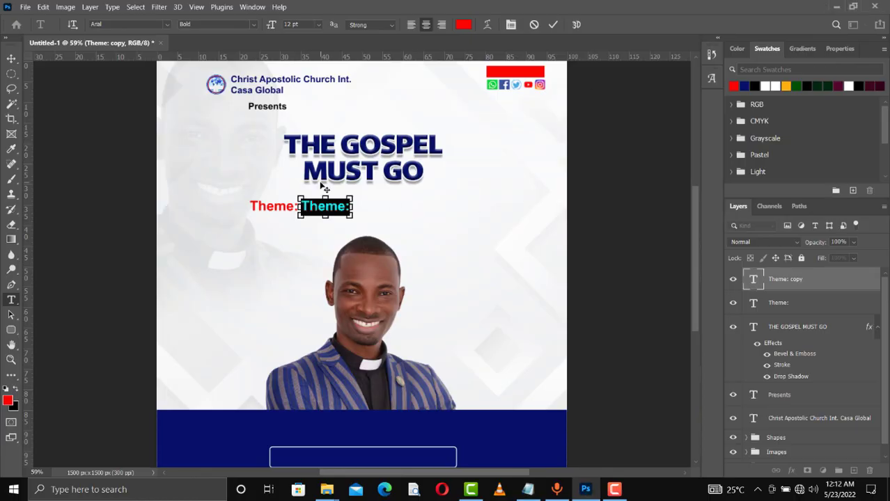
- Paste the theme line 'Empowered to make discciples of all nations' and set it in Brush Script Std
key(ctrl+v)
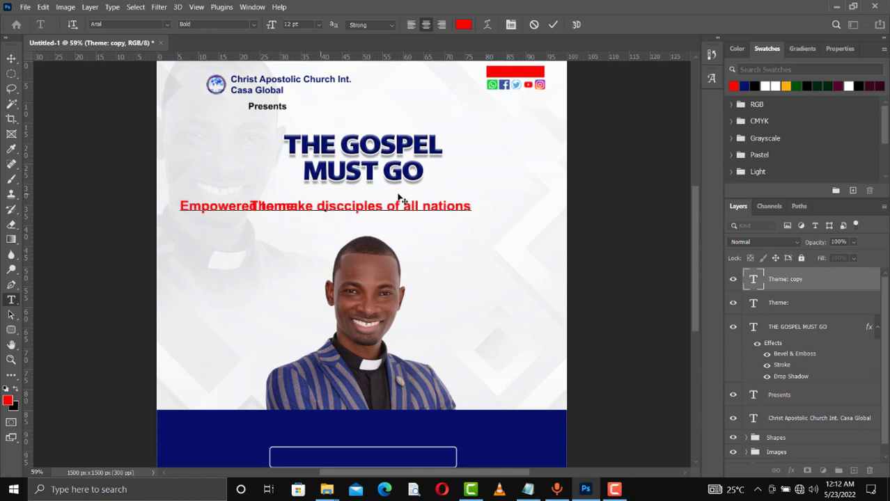
key(ctrl+a)
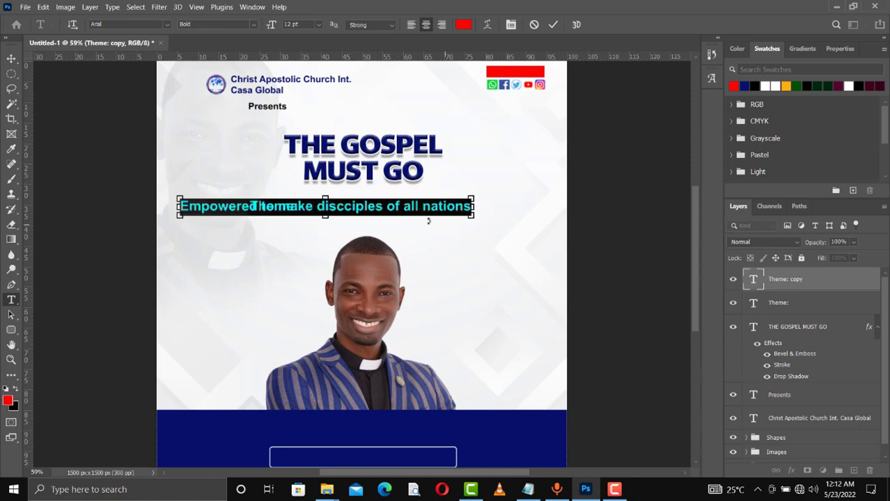
click(133, 26)
text(scr)
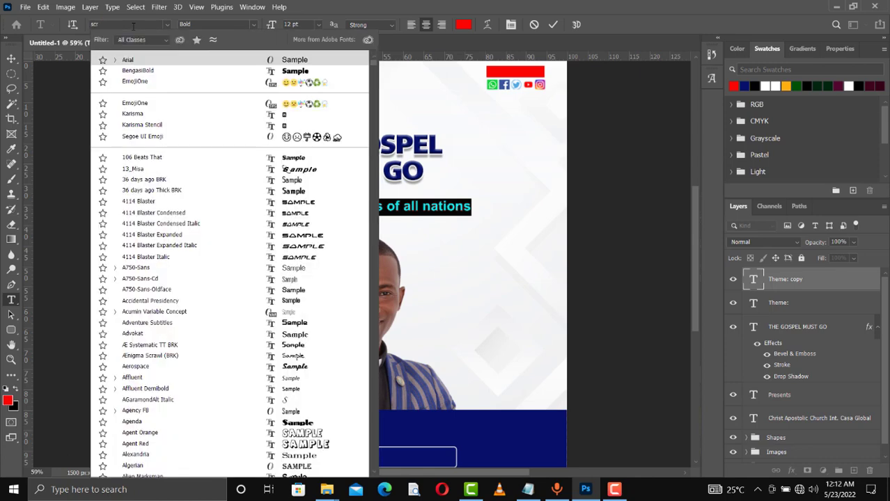
text(ipt Std)
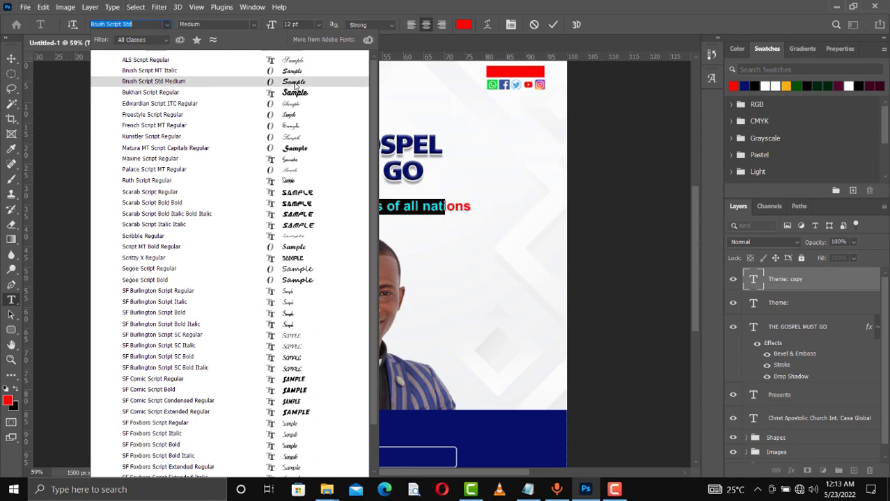
click(297, 83)
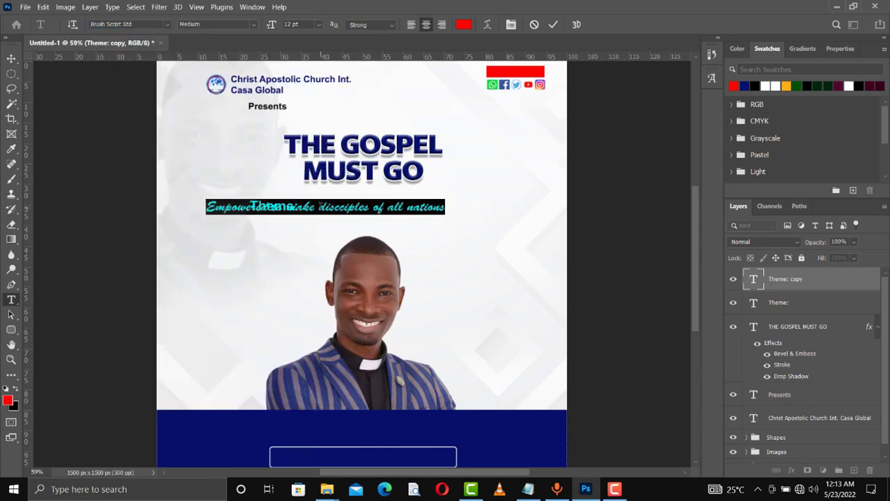
- Make the theme text black with Auto leading and commit the edit
click(320, 207)
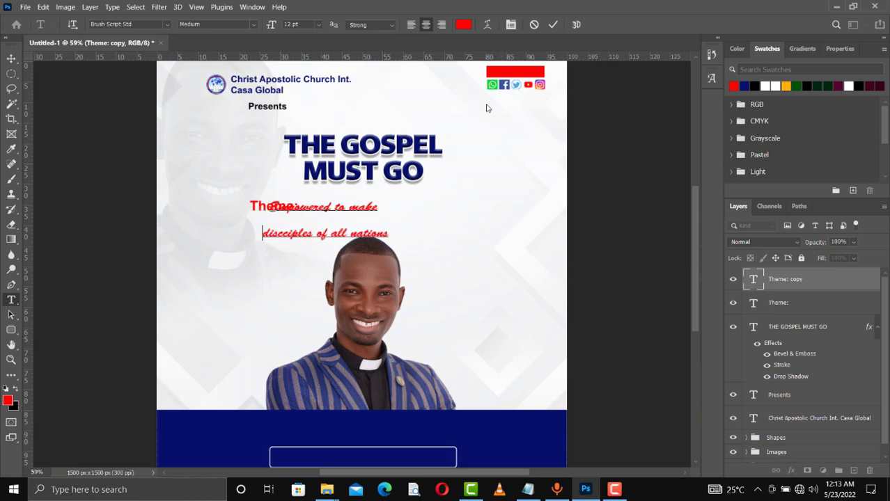
key(ctrl+a)
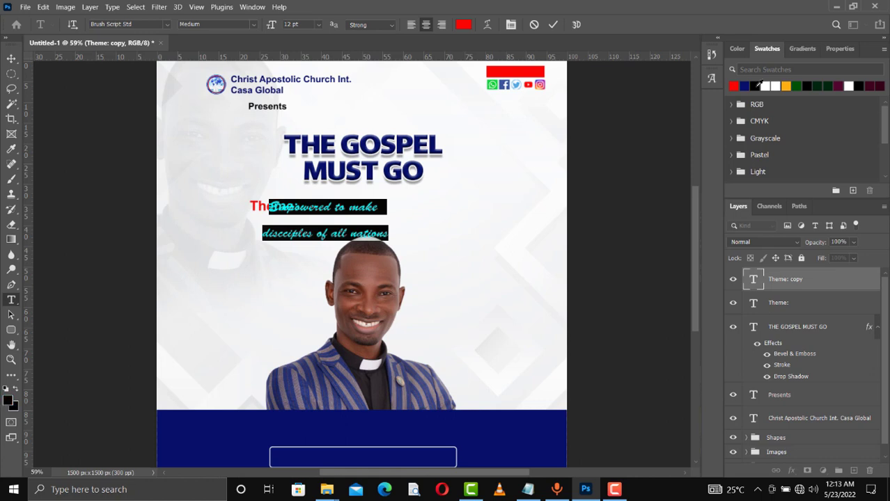
click(755, 86)
click(839, 49)
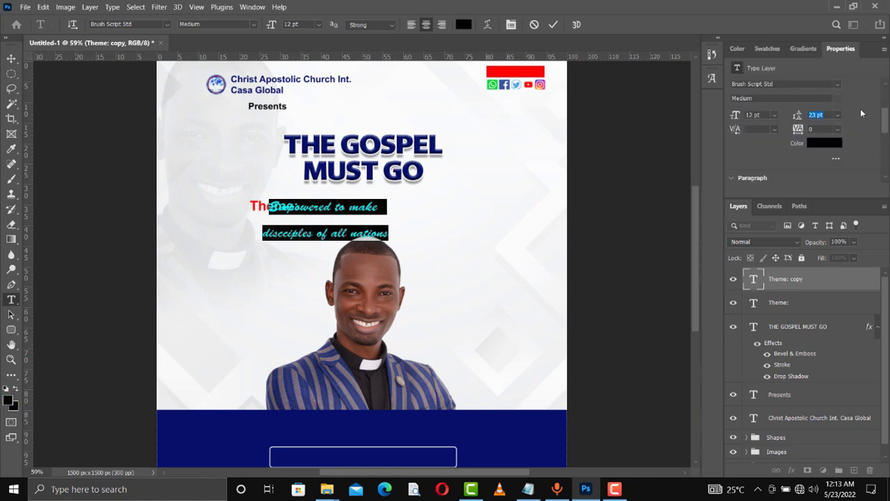
click(839, 120)
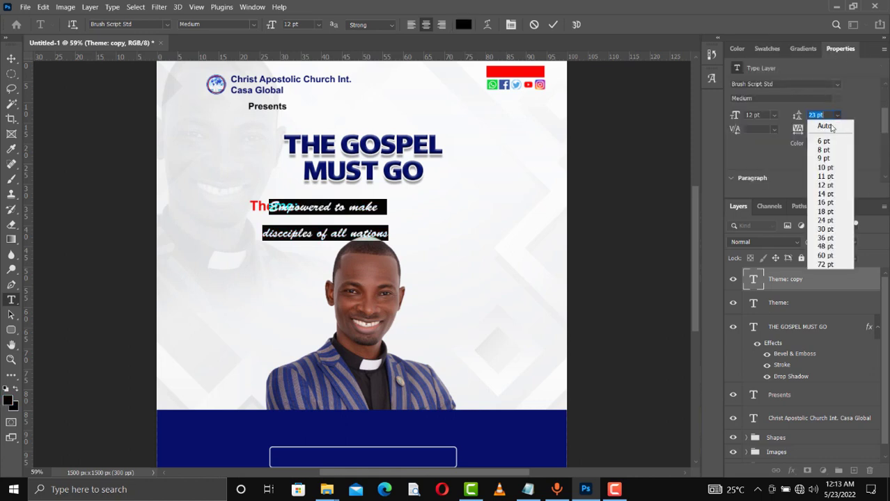
click(822, 124)
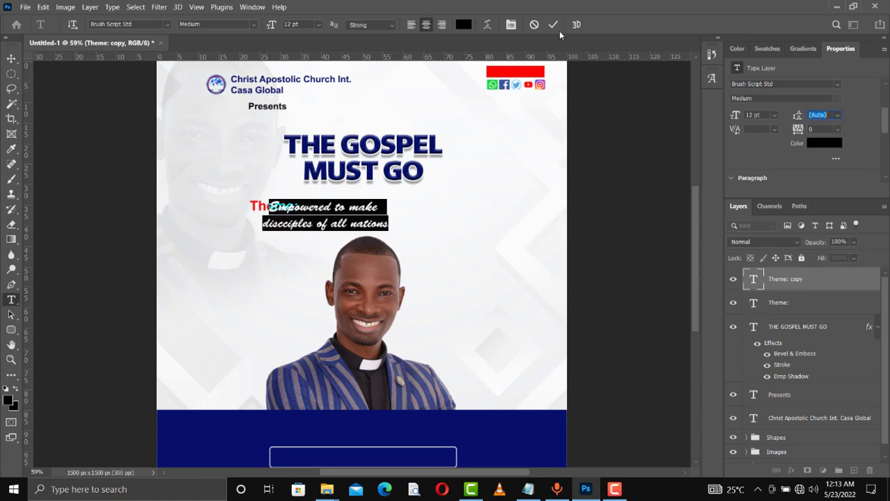
key(ctrl+Return)
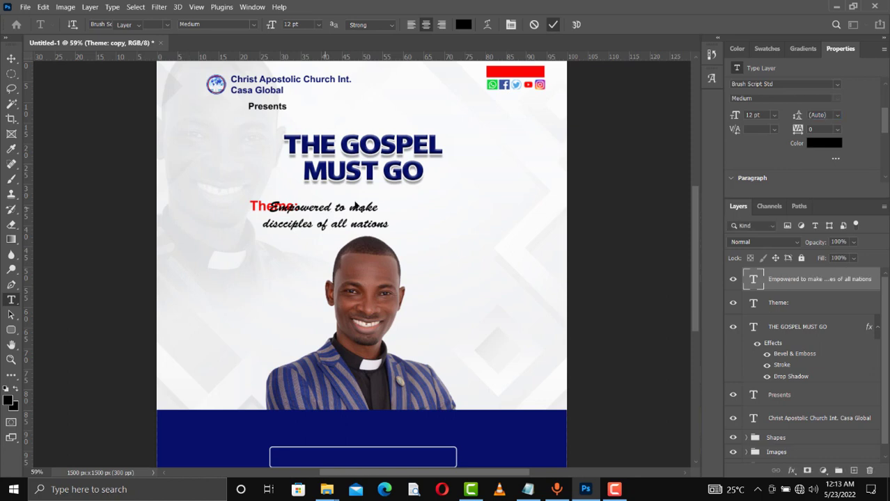
- Align the script theme text beside the red Theme: label and tighten its two-line leading
drag(330, 208, 365, 204)
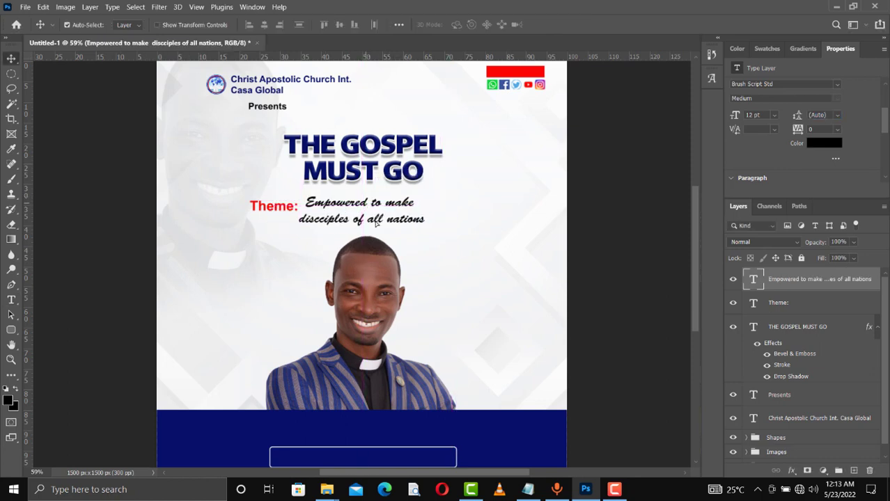
drag(283, 209, 280, 214)
click(341, 225)
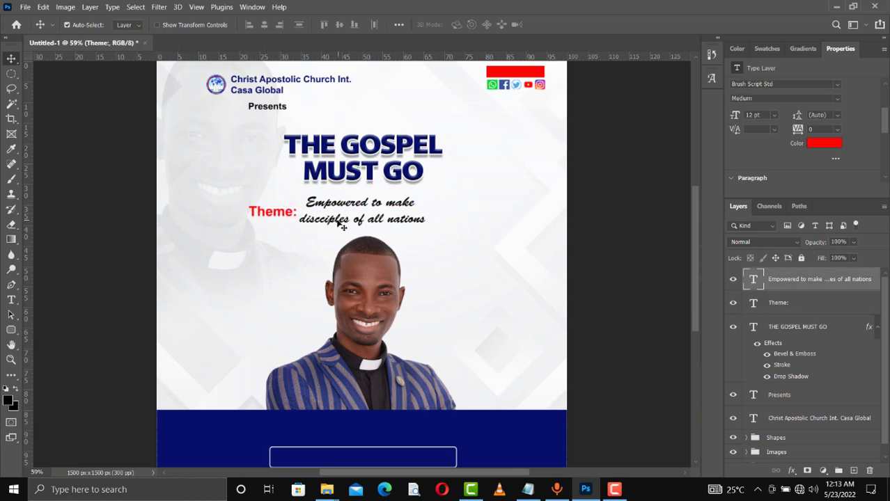
drag(339, 223, 343, 222)
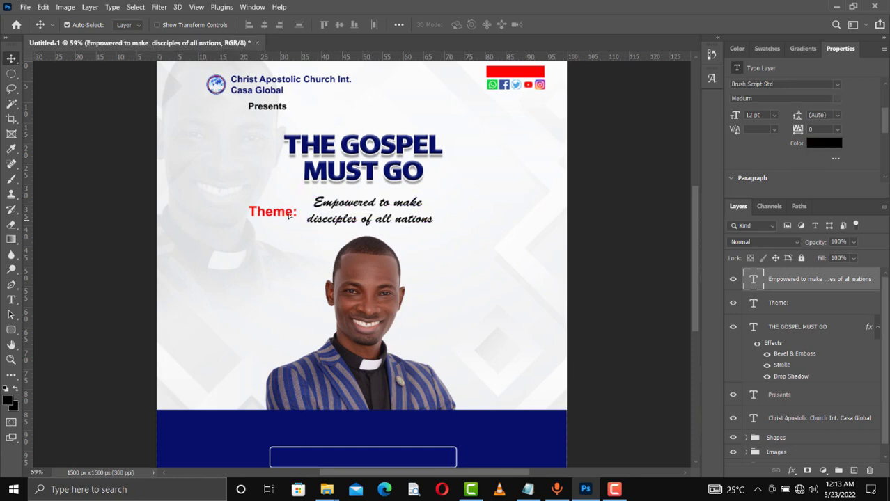
drag(288, 216, 306, 219)
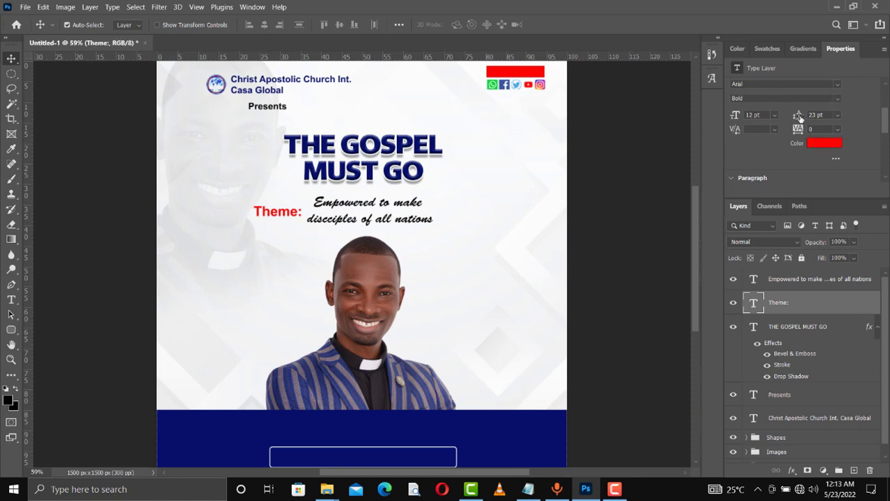
click(338, 226)
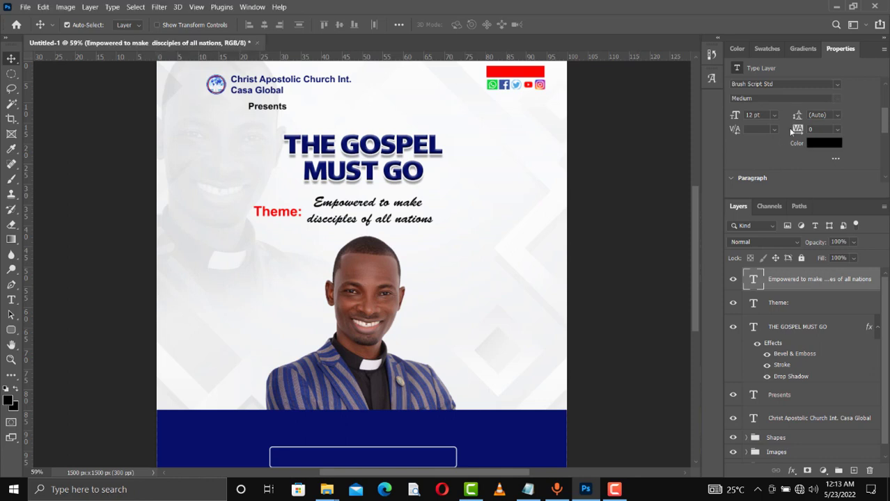
drag(796, 115, 795, 117)
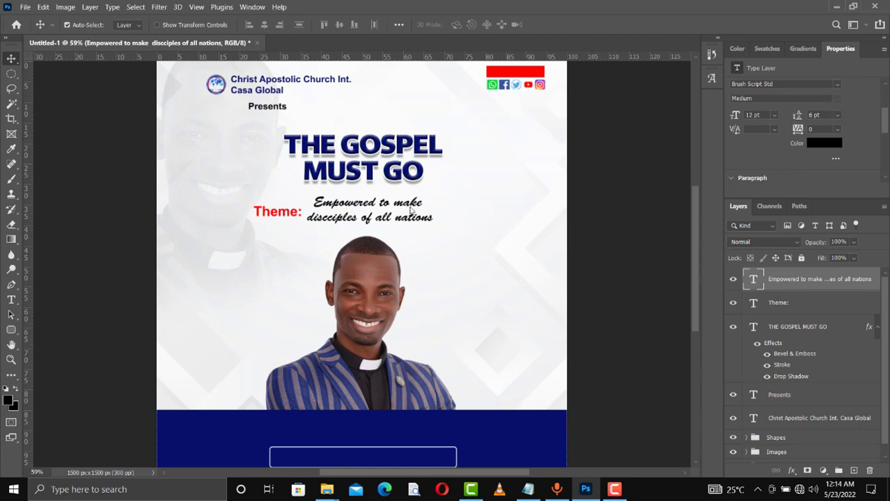
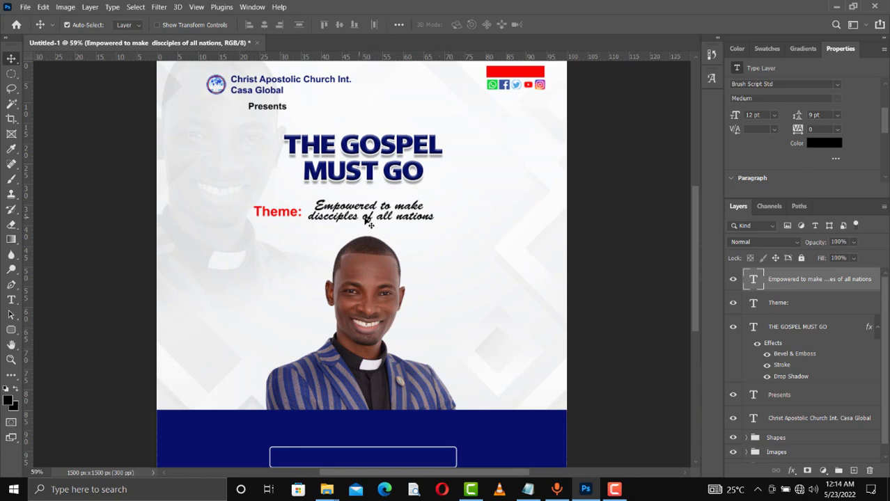
- Duplicate the red Theme: label and drag the copy beside the portrait, lower down
ctrl+click(292, 217)
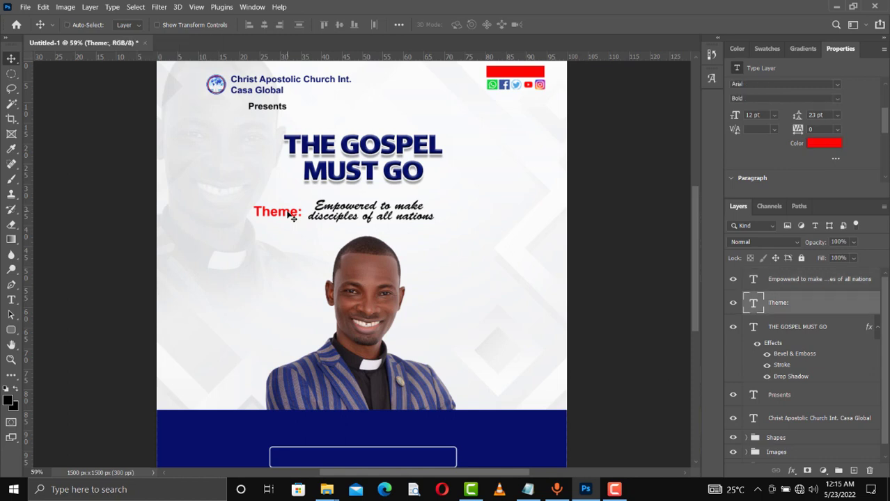
key(ctrl+j)
drag(293, 218, 475, 348)
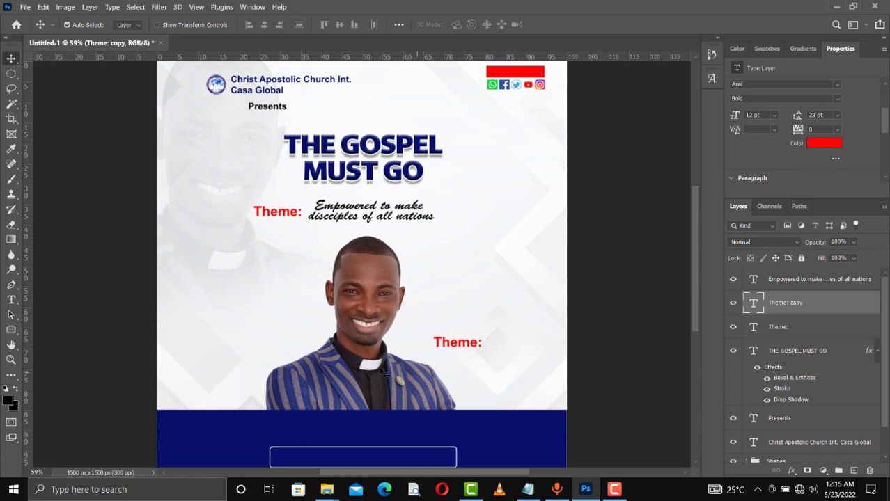
- Nudge the pastor's photo left and retype the copied label as Host:
drag(377, 384, 360, 381)
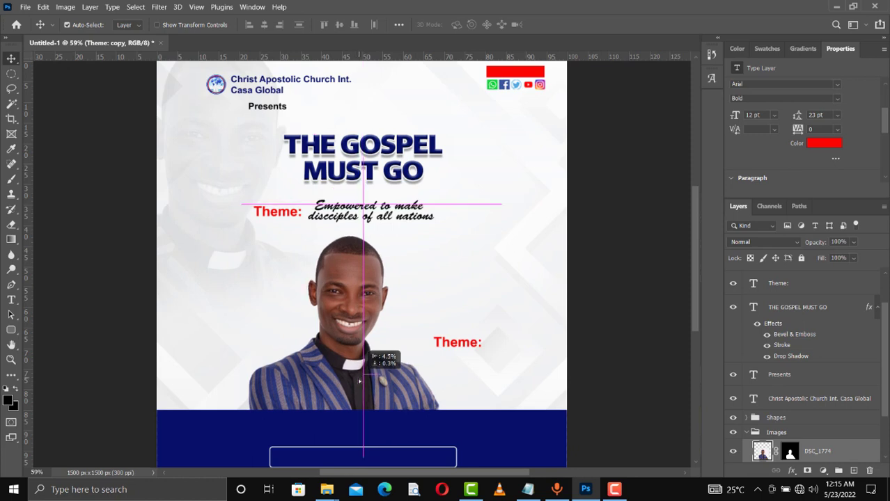
click(458, 347)
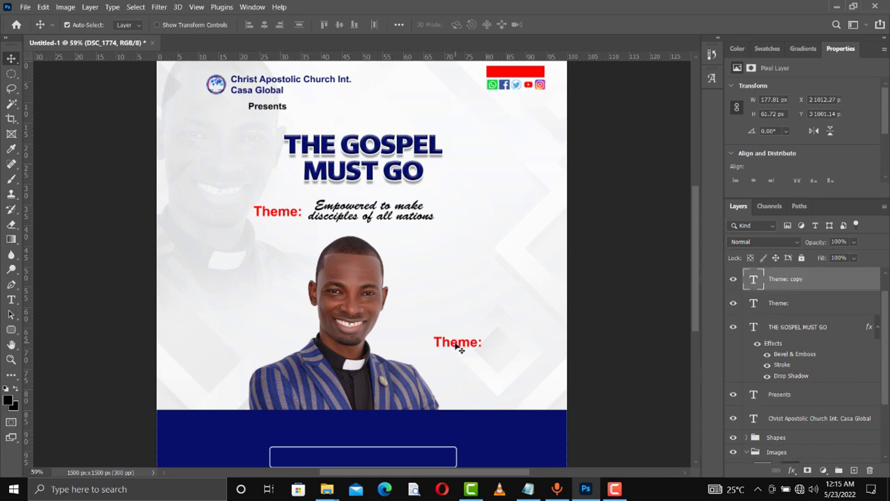
double_click(460, 347)
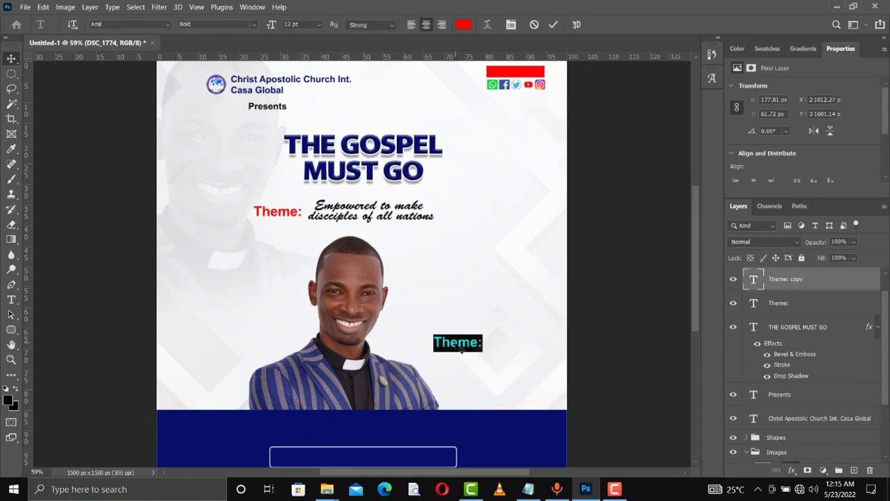
click(459, 346)
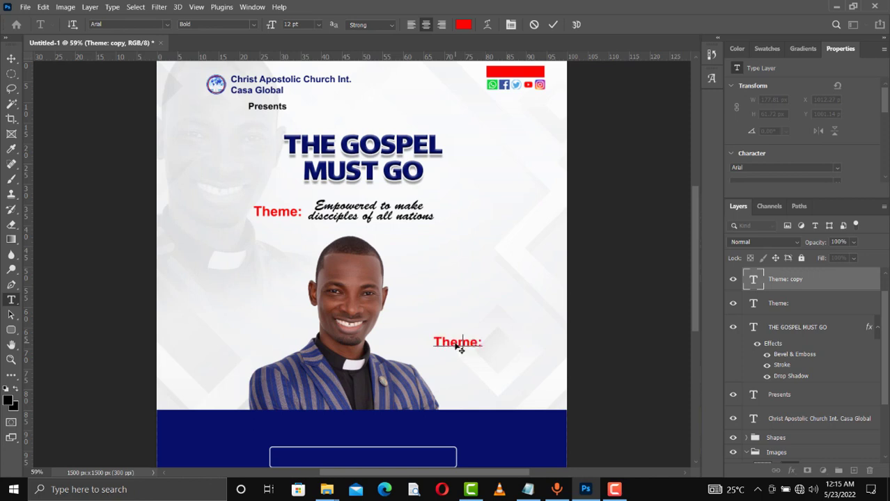
text(Ht)
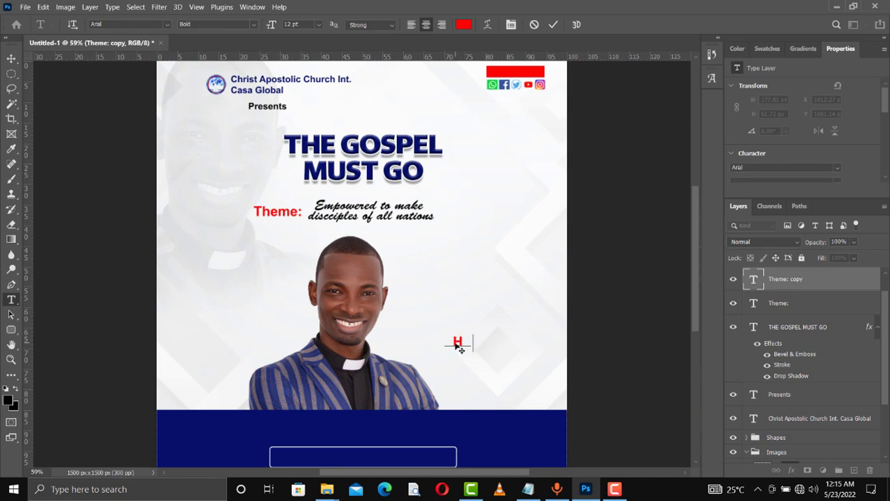
text(st:)
- Set the Host: label in Brush Script Std and commit the edit
click(442, 342)
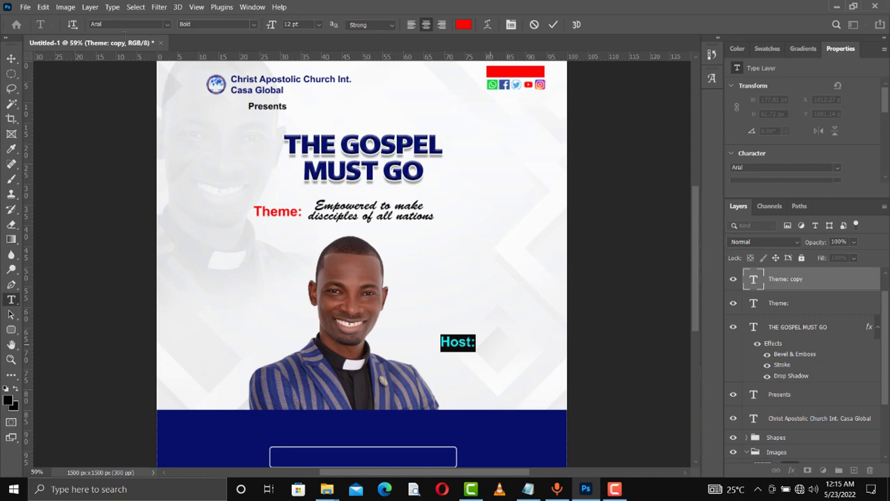
click(167, 24)
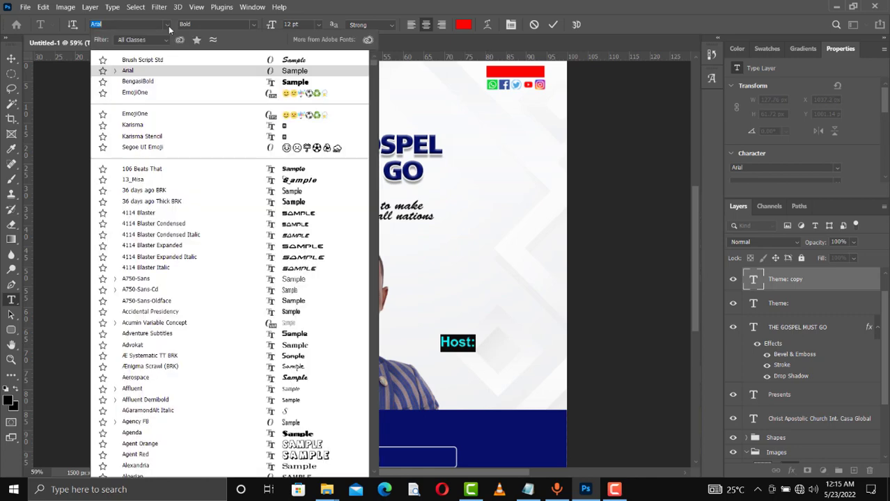
click(195, 65)
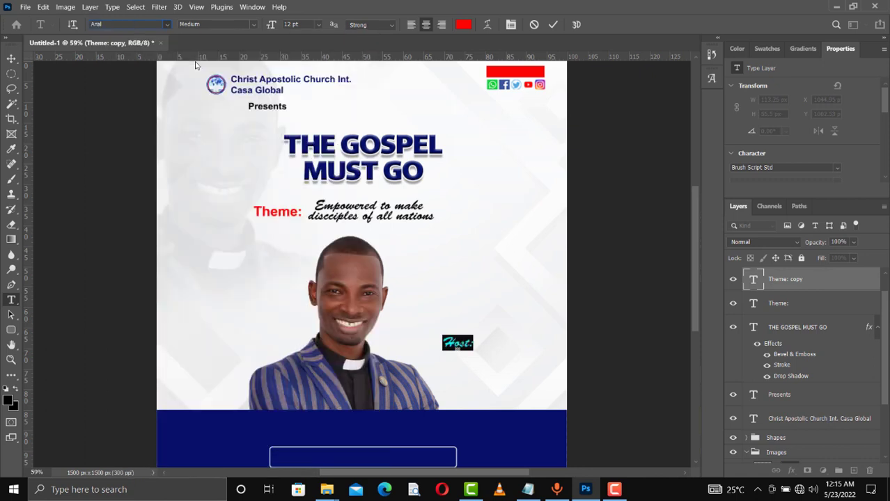
click(553, 25)
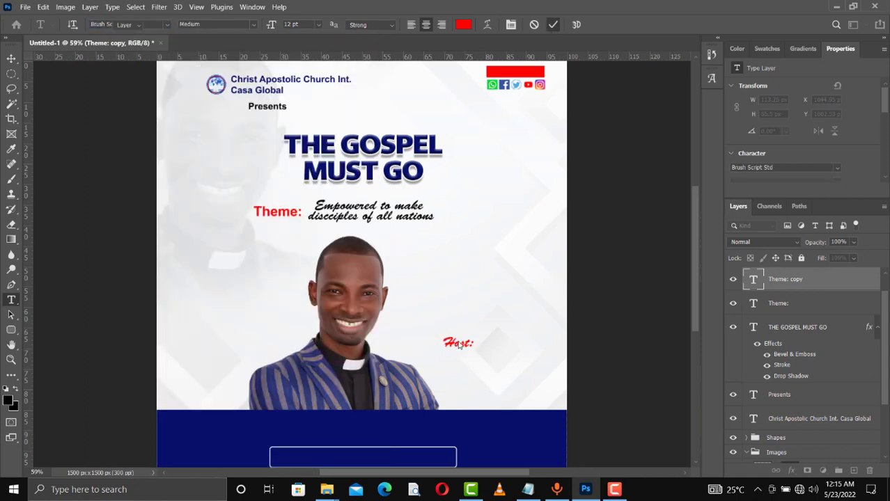
- Duplicate the Host: label and move the copy just below it
key(v)
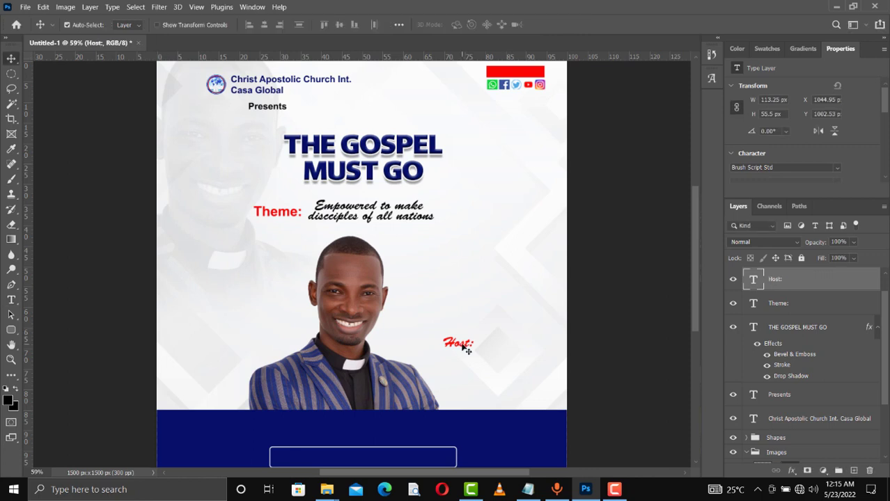
key(ctrl+j)
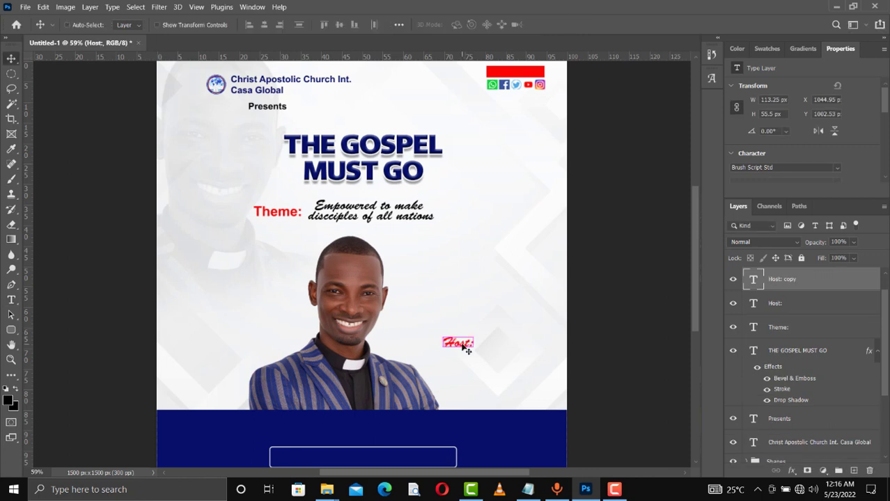
drag(467, 350, 466, 362)
- Replace the copy with the host's title and full name, splitting it across two lines
double_click(467, 363)
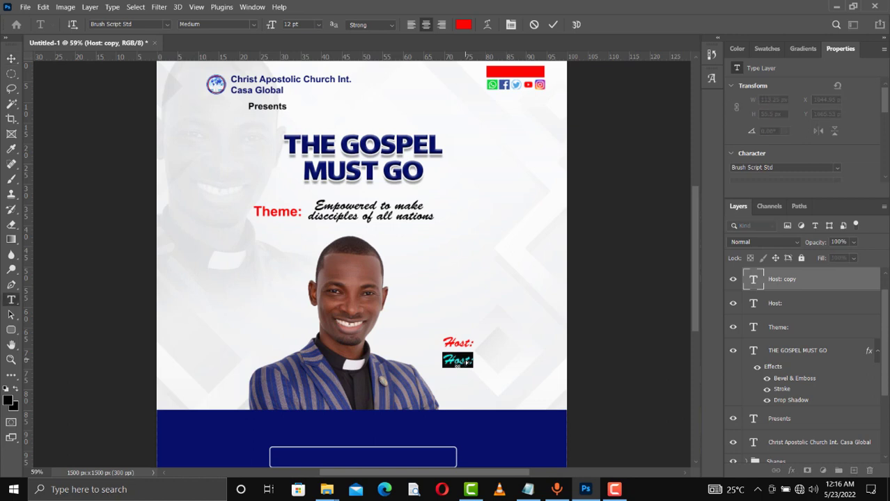
click(464, 362)
text(R)
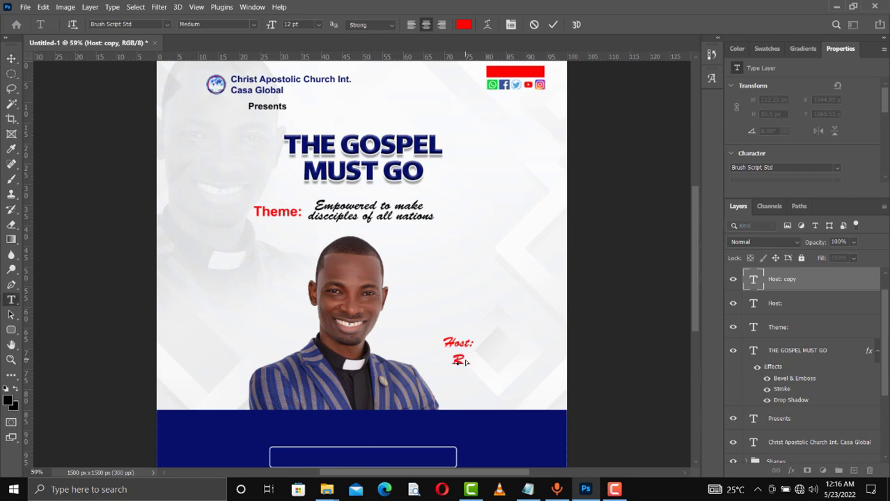
text(ev )
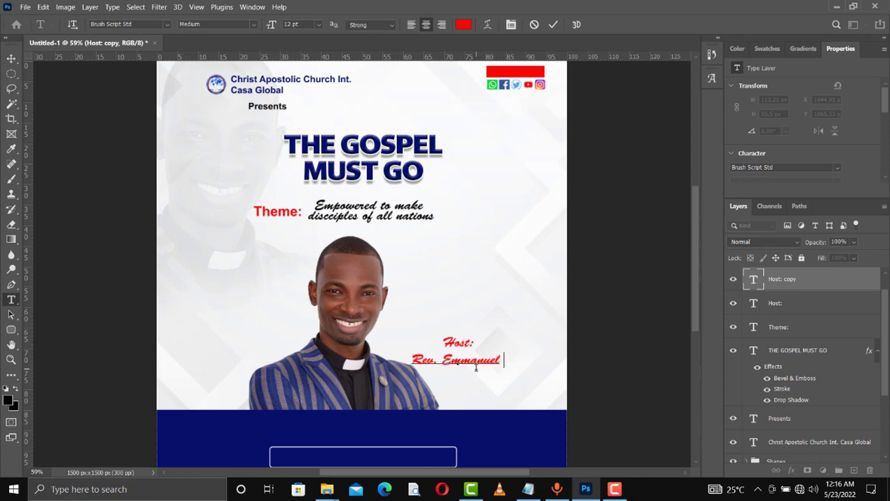
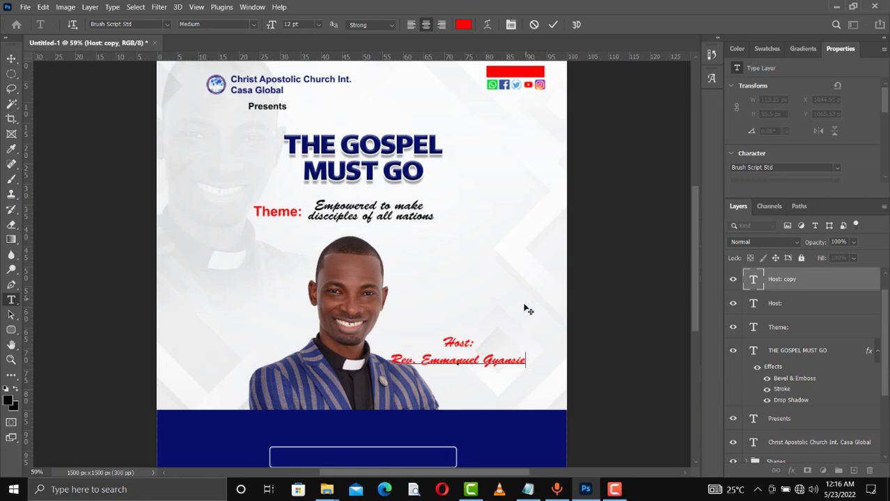
click(482, 361)
key(Return)
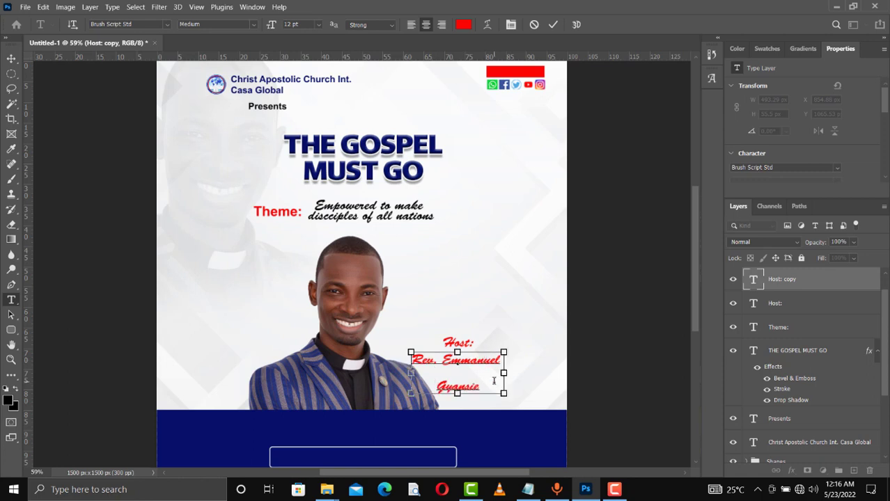
key(ctrl+a)
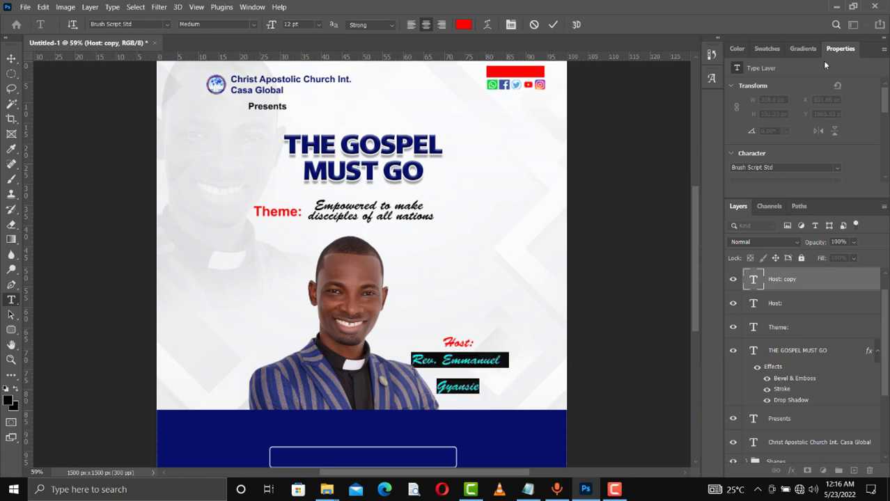
- Adjust the host name's line spacing, trying 9 pt and then a typed value
scroll(886, 106, down, 2)
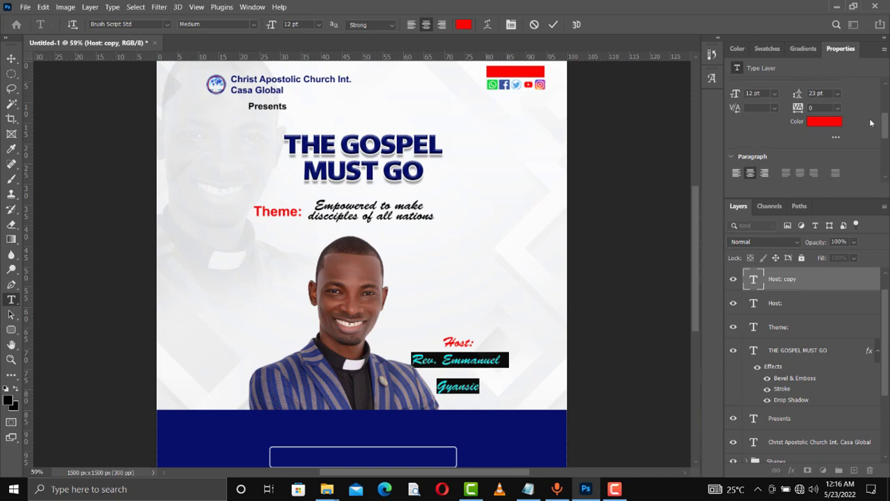
click(839, 93)
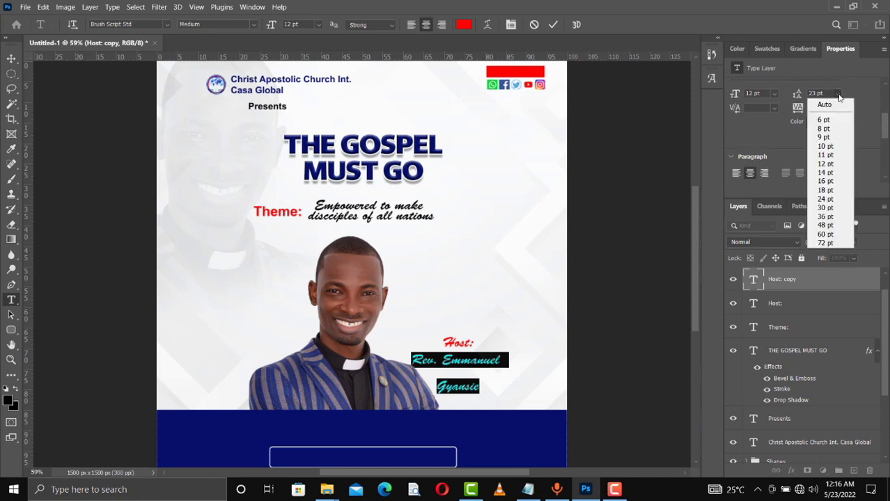
click(828, 136)
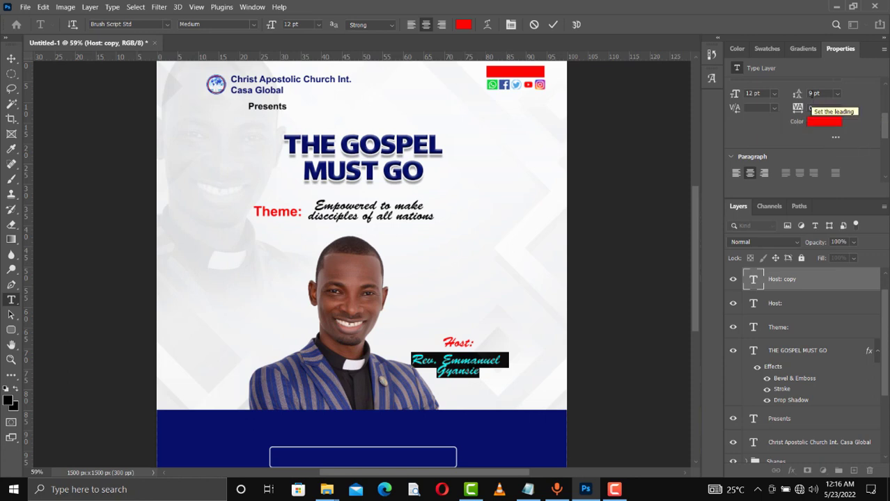
click(809, 94)
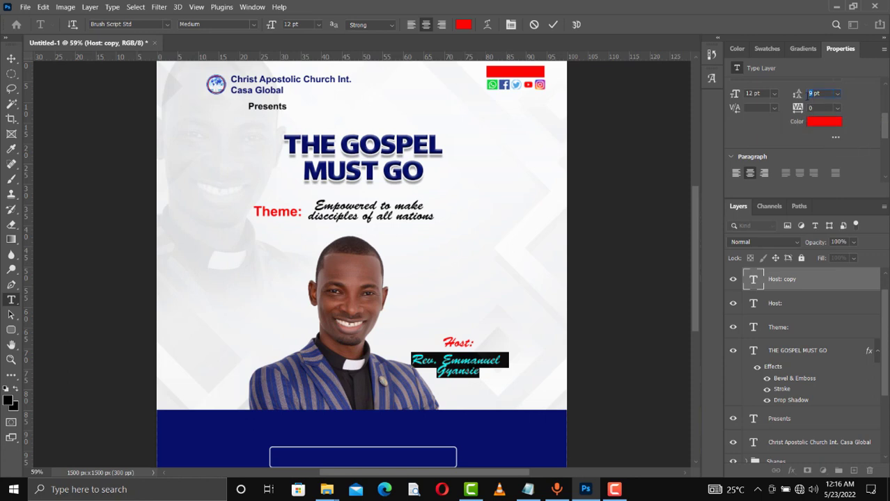
text(10)
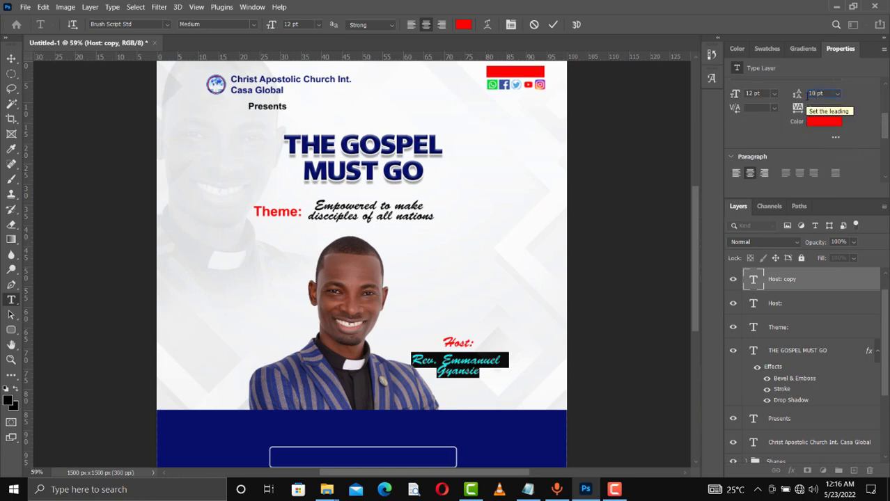
- Colour the host name dark blue, commit, and nudge it into place
click(758, 49)
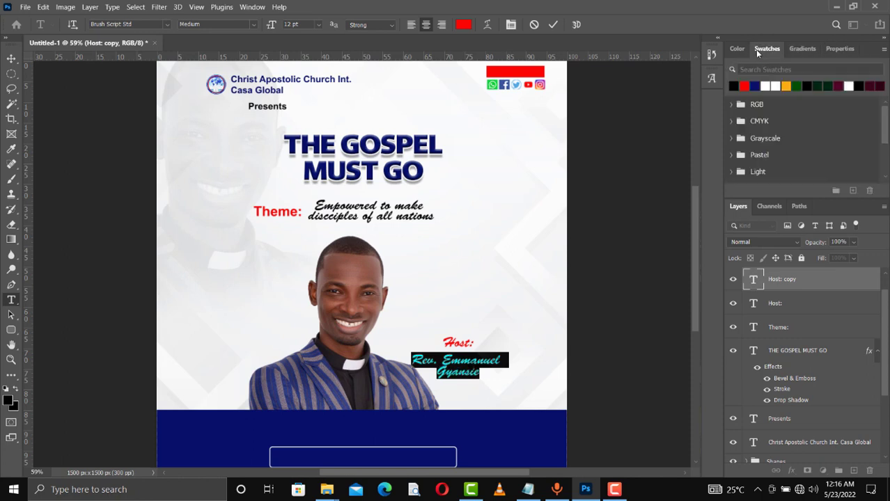
click(754, 87)
click(552, 25)
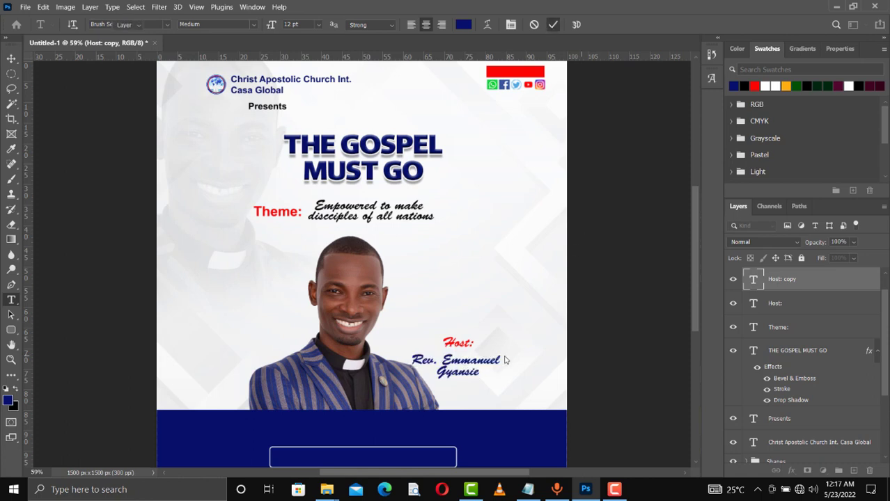
key(v)
key(Up)
key(Up)
key(Up)
key(Up)
key(Up)
key(Up)
key(Up)
key(Up)
key(Up)
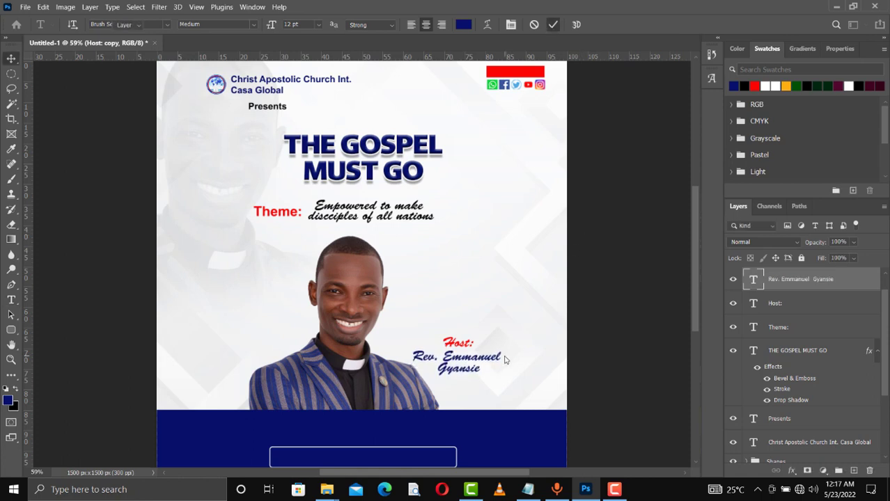
key(Down)
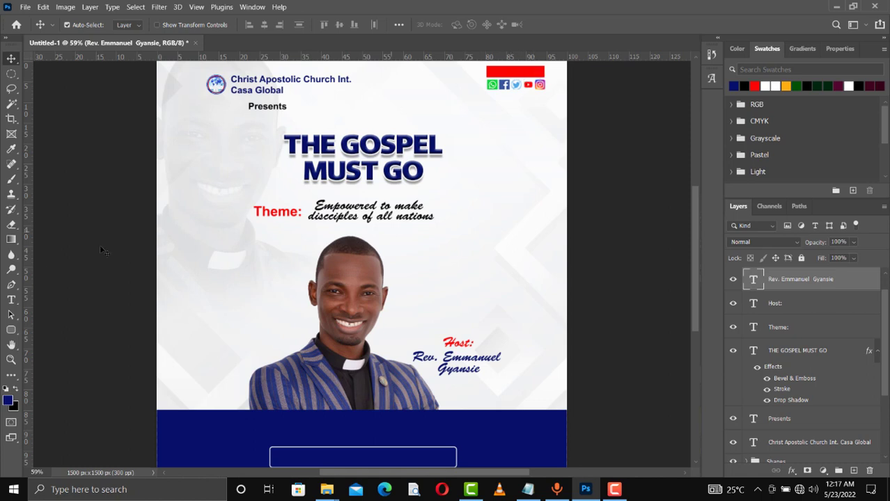
- Add a horizontal text line near the top right and select the typed word
click(12, 301)
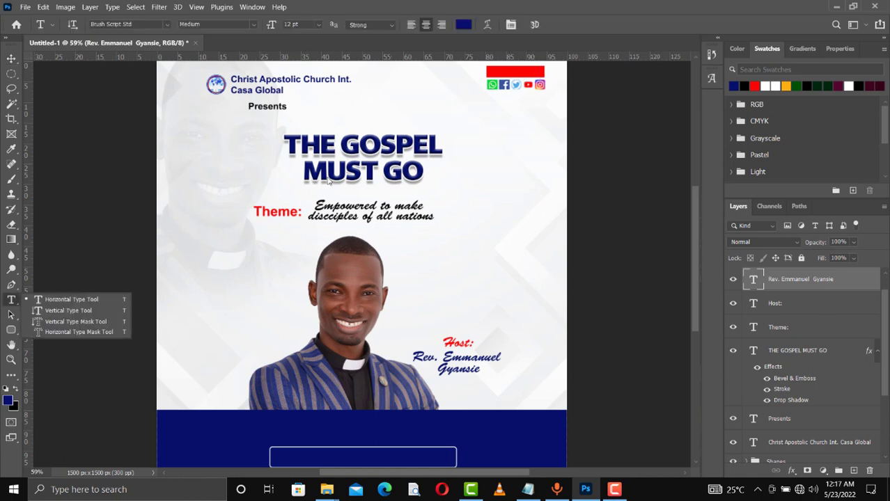
click(72, 299)
click(451, 113)
click(452, 112)
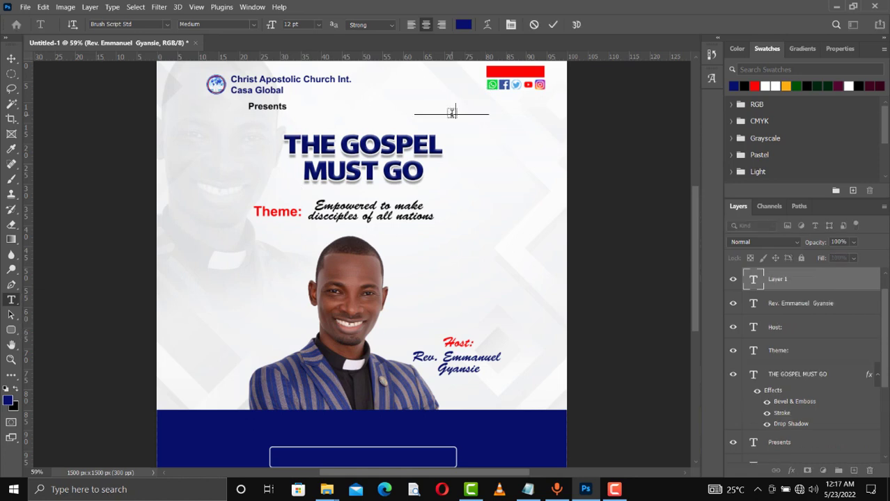
text(line)
drag(465, 111, 440, 112)
- Set the word in BengasiBold, colour it white, and commit
click(167, 25)
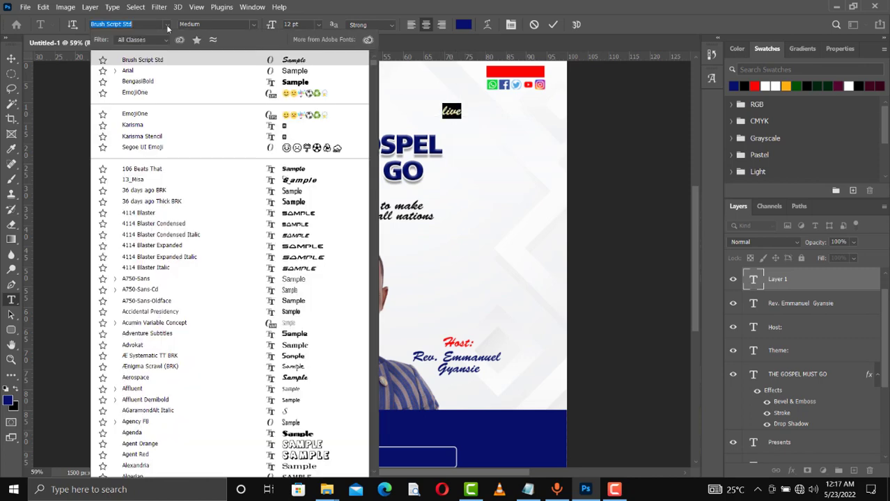
click(163, 82)
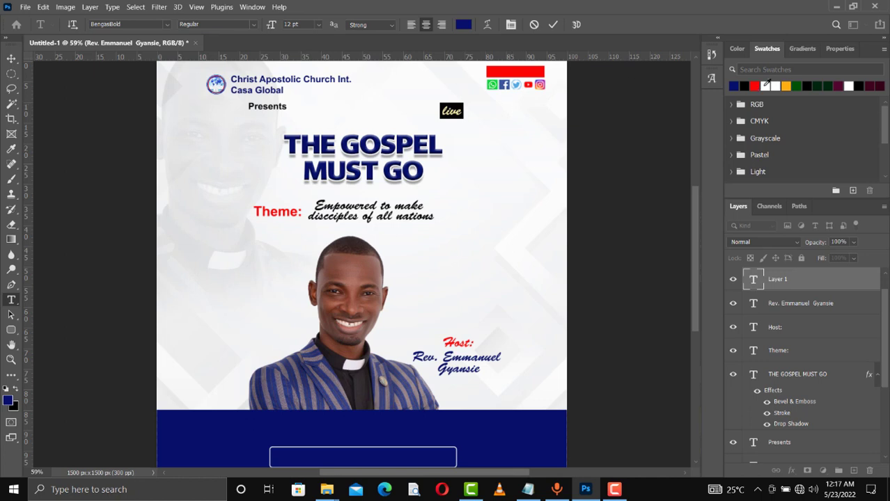
click(766, 85)
key(alt+BackSpace)
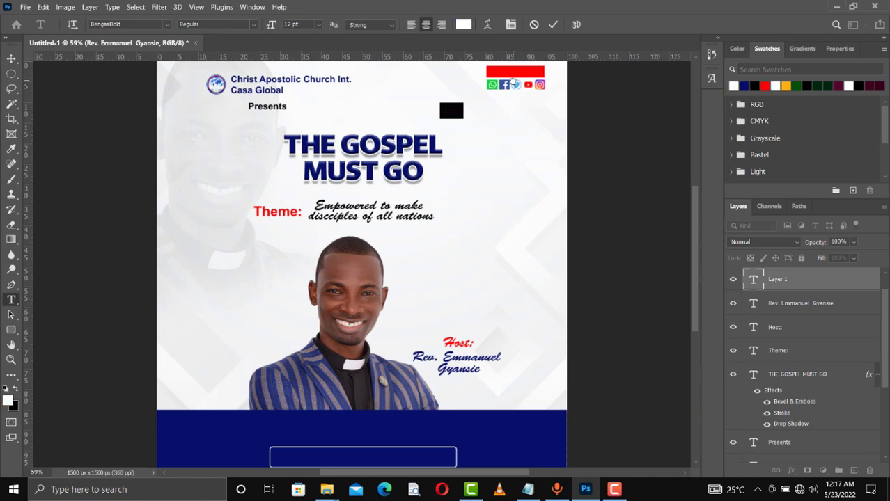
click(553, 26)
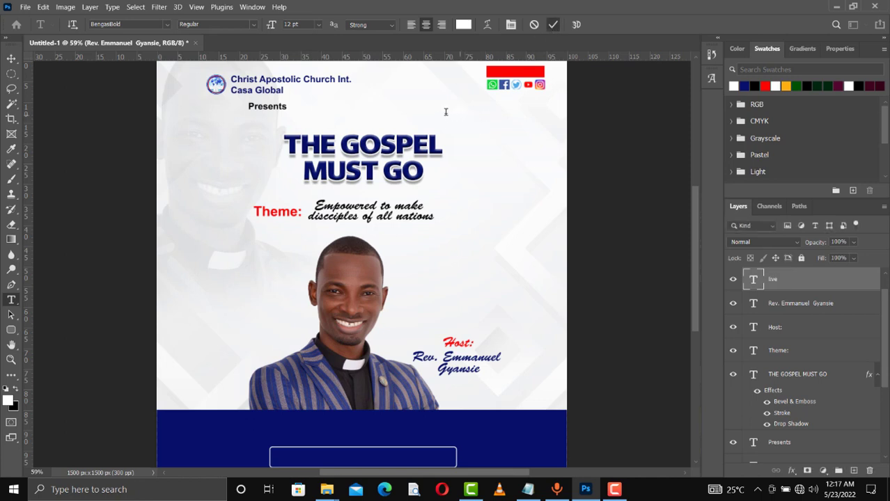
- Move the text onto the red banner and capitalise it to 'Live'
key(v)
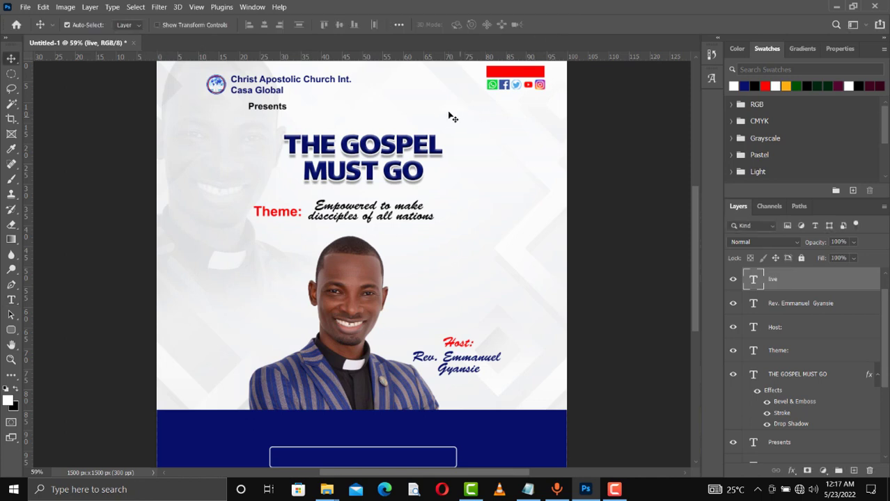
drag(477, 102, 507, 71)
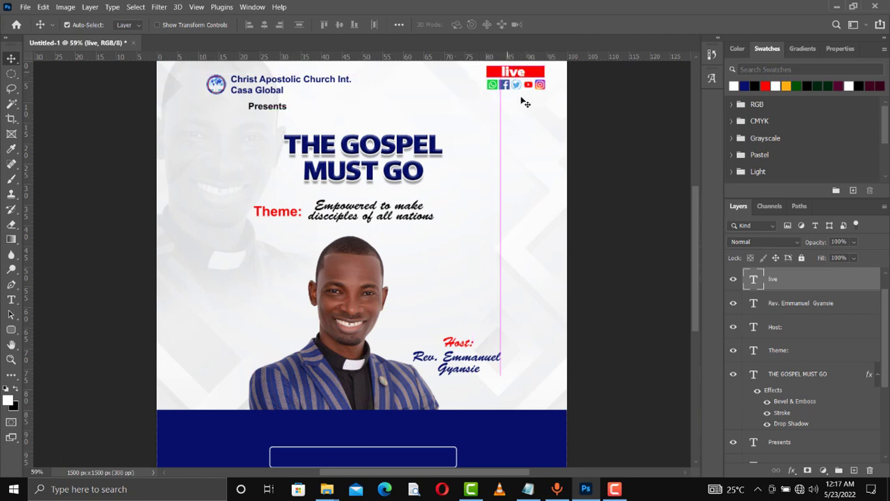
double_click(507, 72)
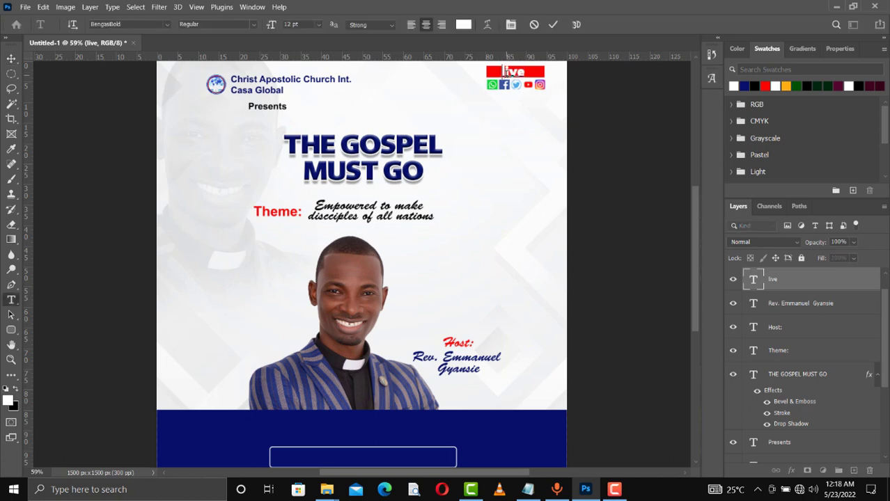
key(Right)
key(BackSpace)
text(L)
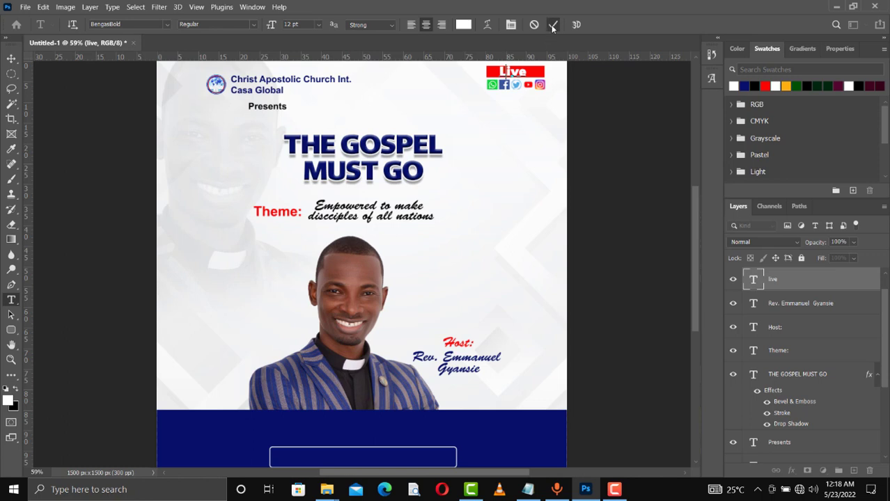
click(553, 25)
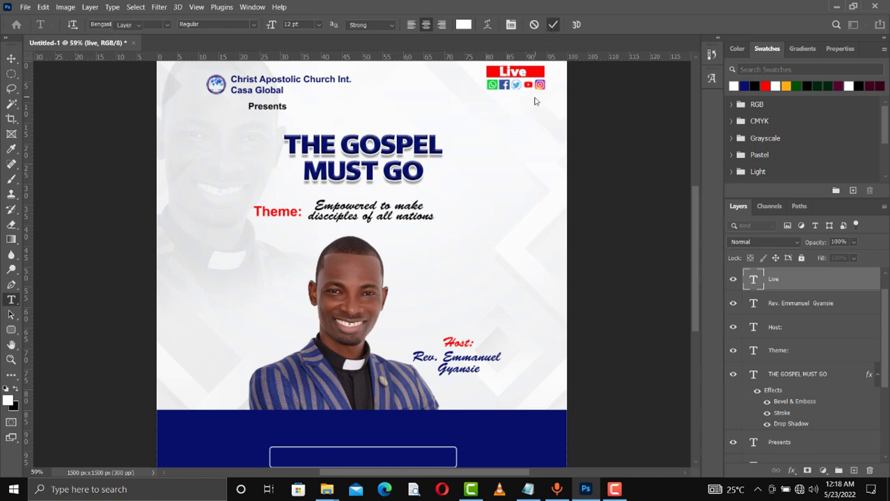
- Duplicate the Live layer and drag the copy below the banner
key(v)
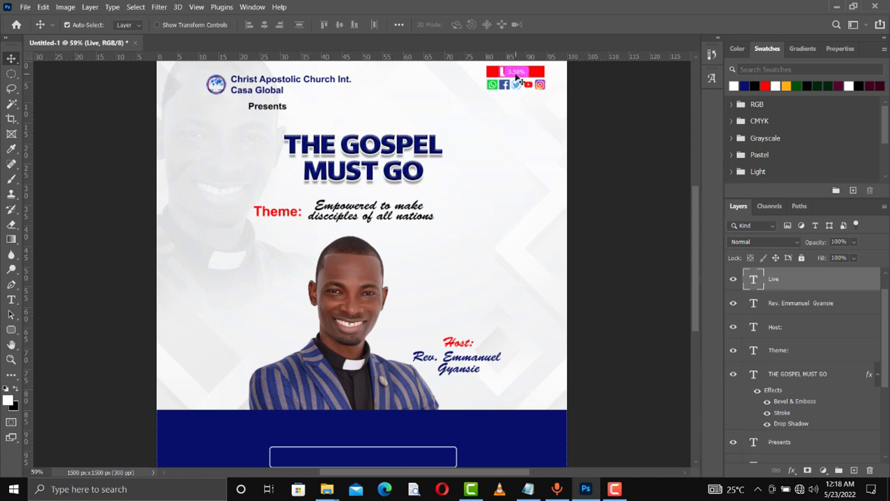
key(ctrl+j)
drag(515, 97, 516, 106)
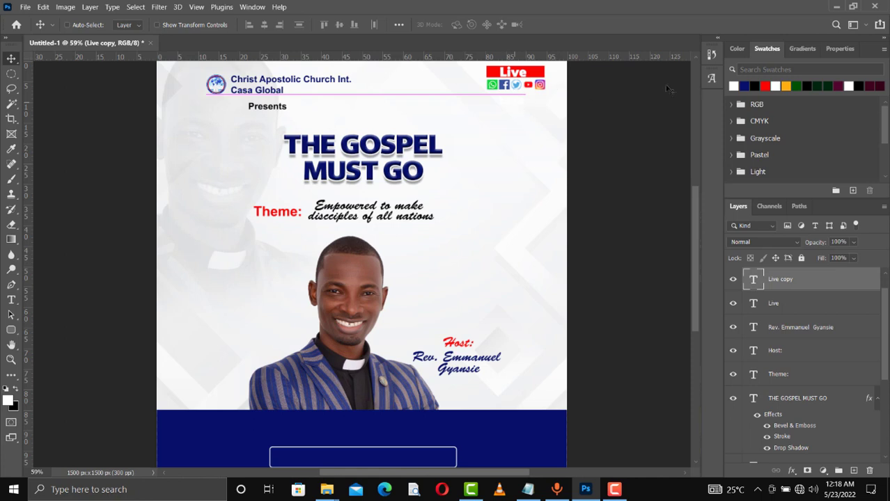
- Make the copied text dark blue and retype it as Casa_Global
click(746, 85)
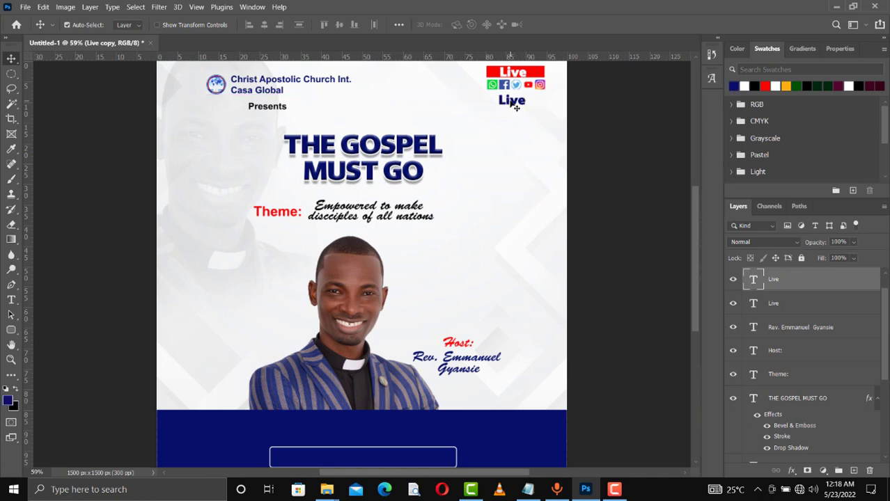
key(t)
double_click(516, 107)
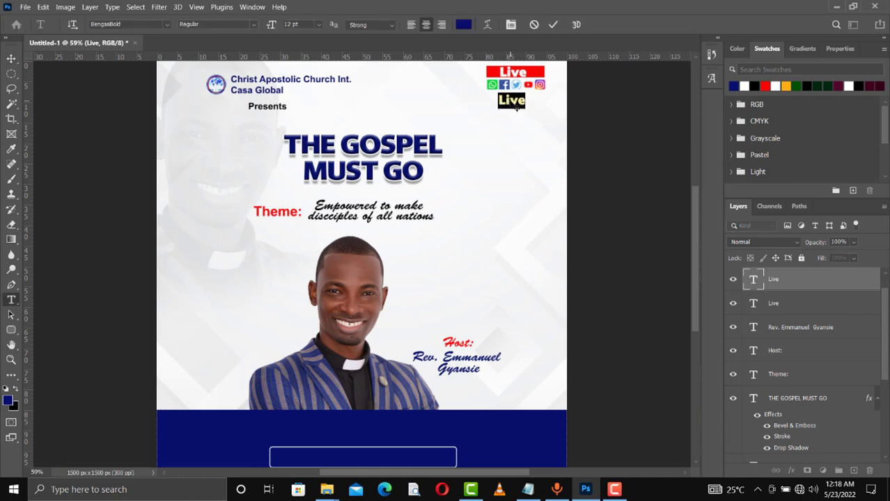
click(516, 106)
text(Casa )
text( Glo bal)
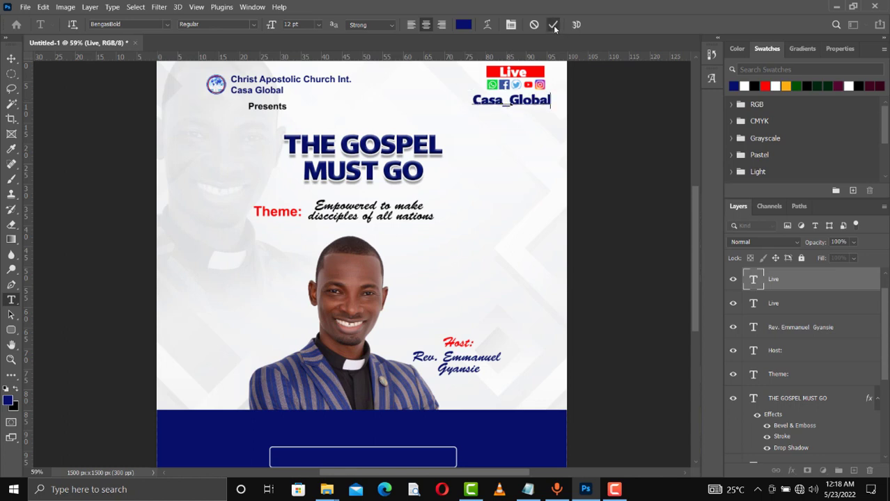
click(553, 25)
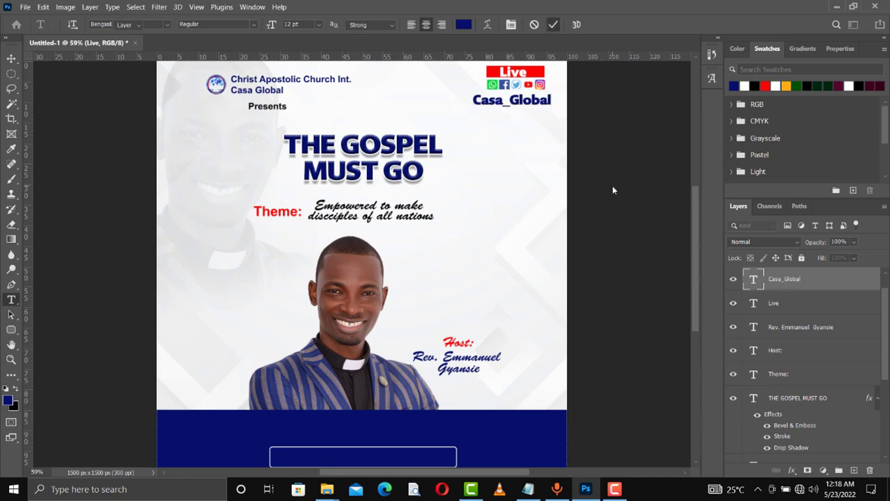
- Scale Casa_Global to about 64% and nudge it beneath the social icons
key(ctrl+t)
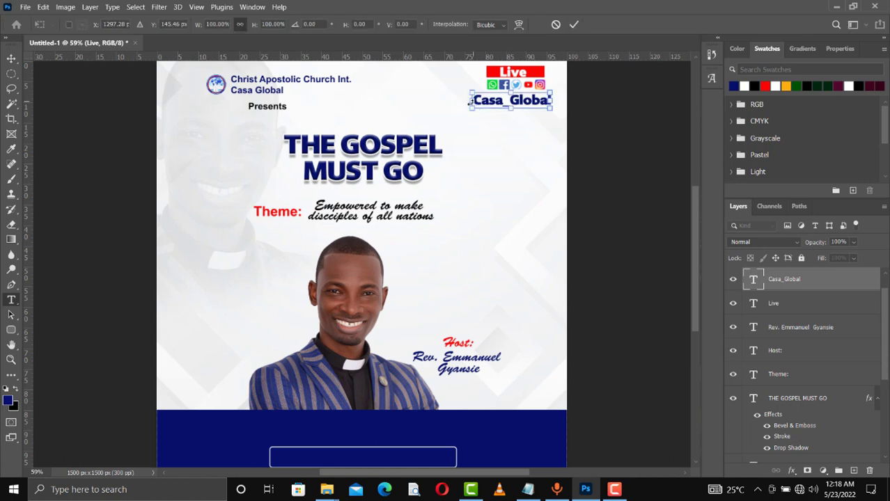
drag(471, 101, 500, 103)
key(Return)
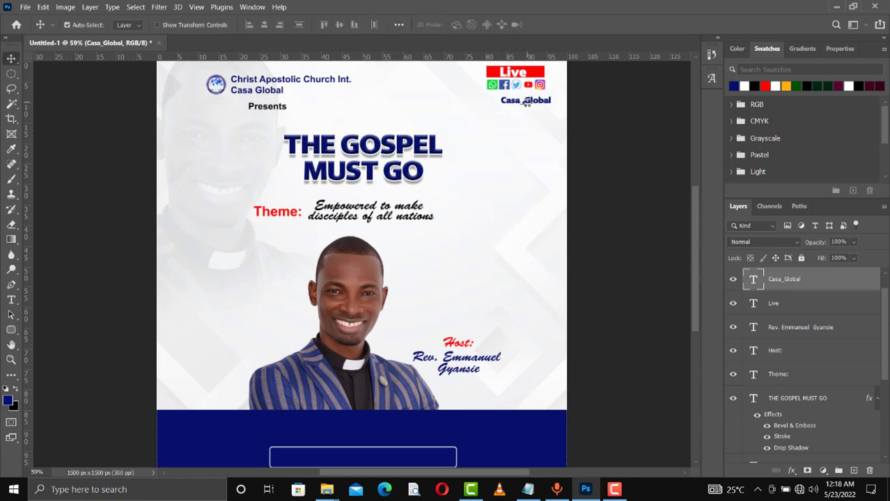
key(shift+Left)
key(shift+Left)
key(shift+Up)
key(shift+Left)
key(shift+Up)
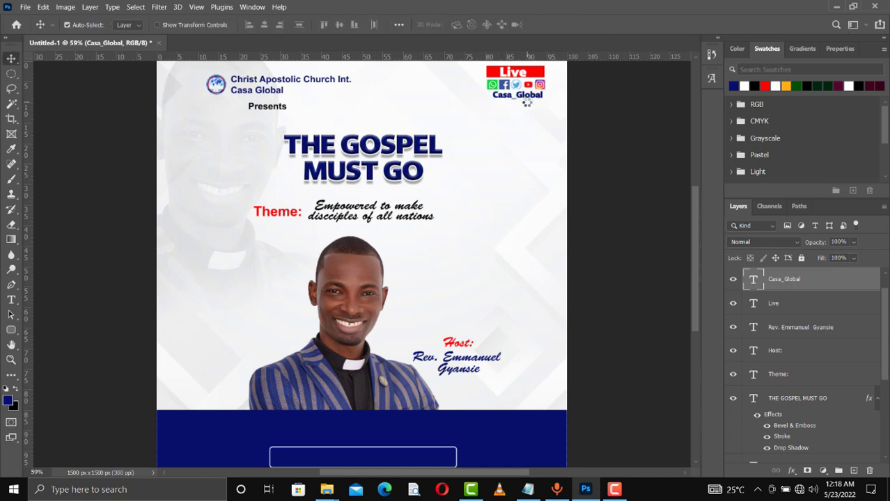
key(Down)
key(Down)
key(Down)
key(Down)
key(Down)
key(Down)
key(Down)
key(Left)
key(Left)
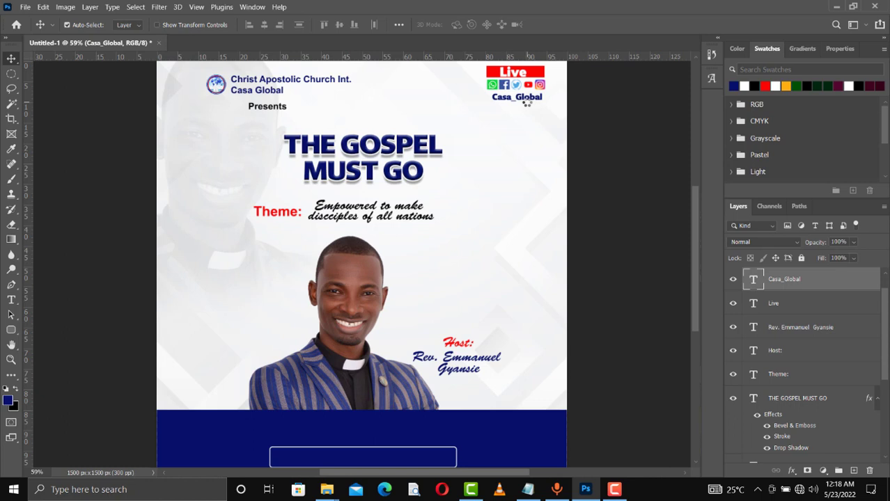
key(Left)
click(528, 490)
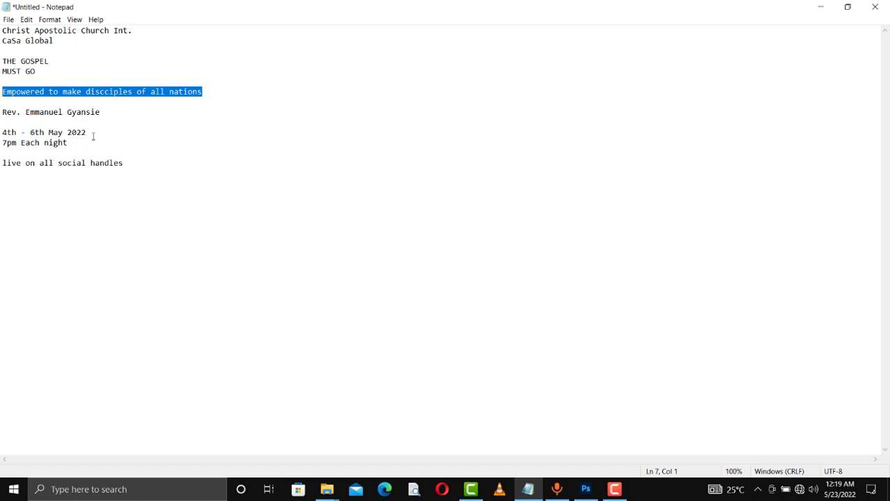
click(821, 6)
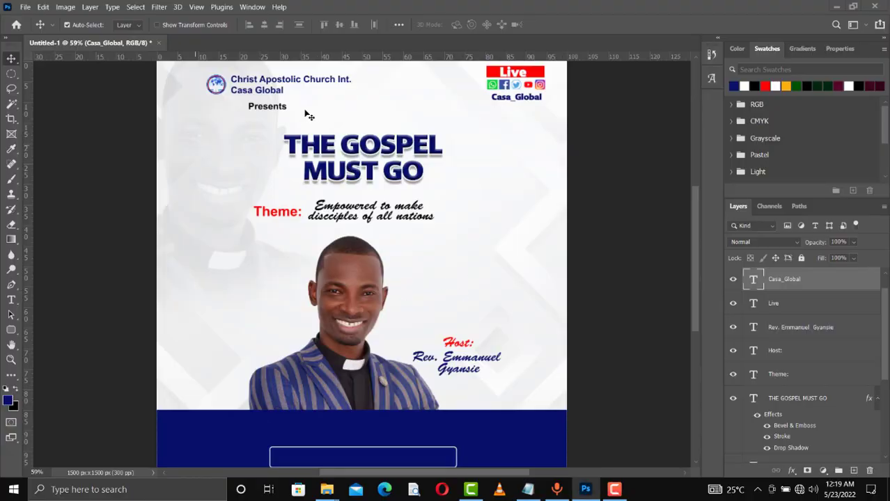
- Duplicate the Theme: label, move it onto the navy band, and make it white
click(289, 217)
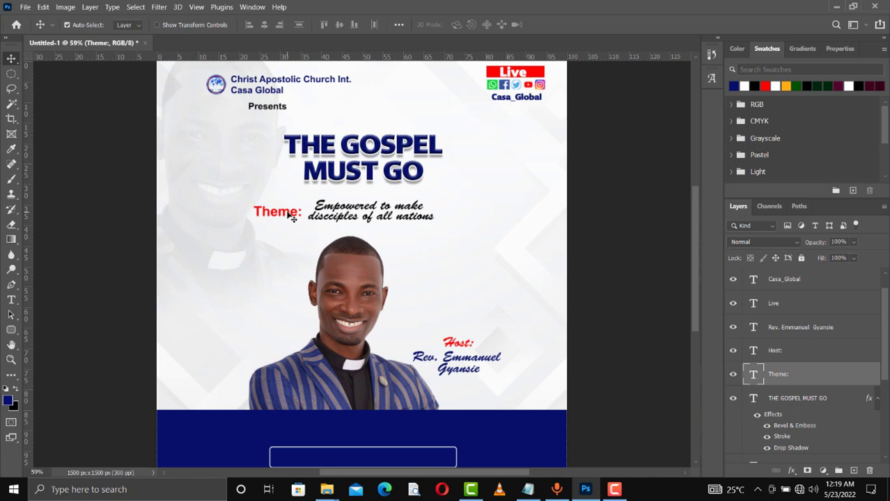
key(ctrl+j)
drag(288, 214, 342, 456)
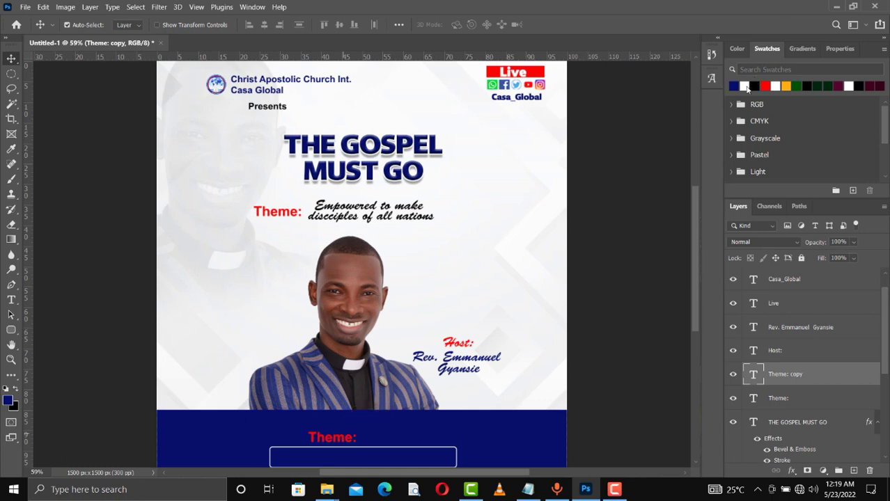
click(744, 86)
key(alt+BackSpace)
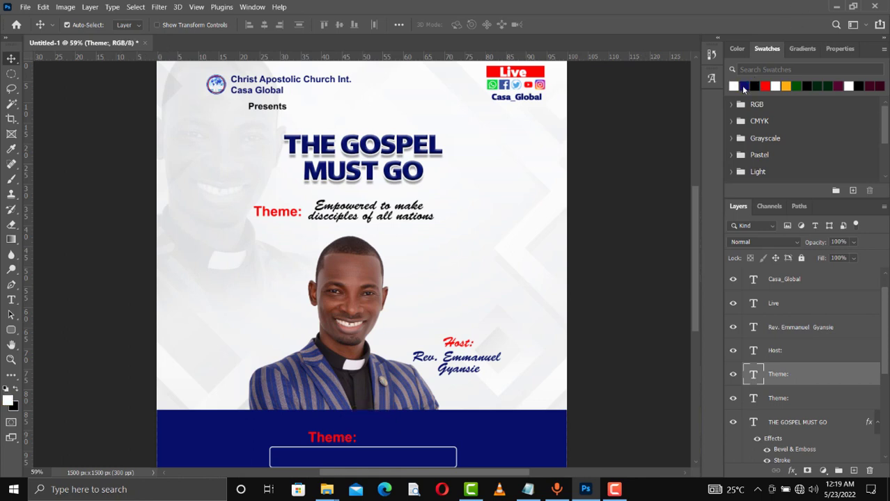
- Replace the copy with the date '4th - 6th May 2022' pasted from the notes
click(528, 489)
drag(98, 133, 1, 132)
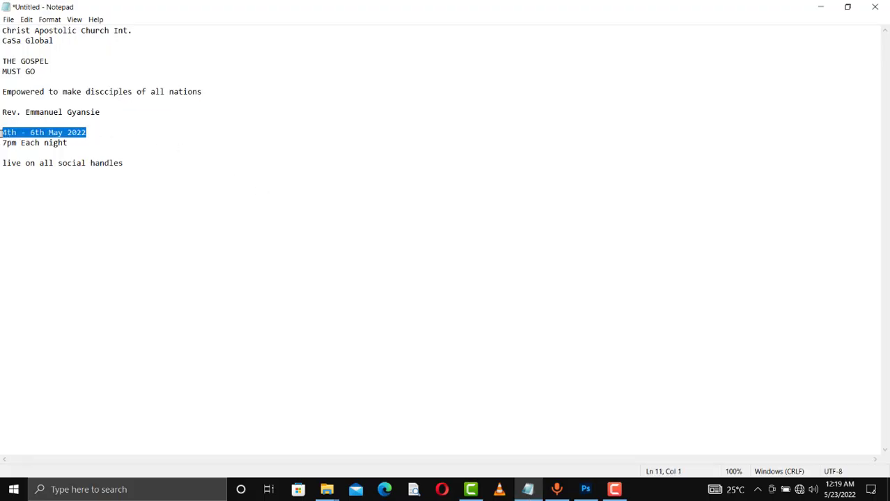
click(819, 6)
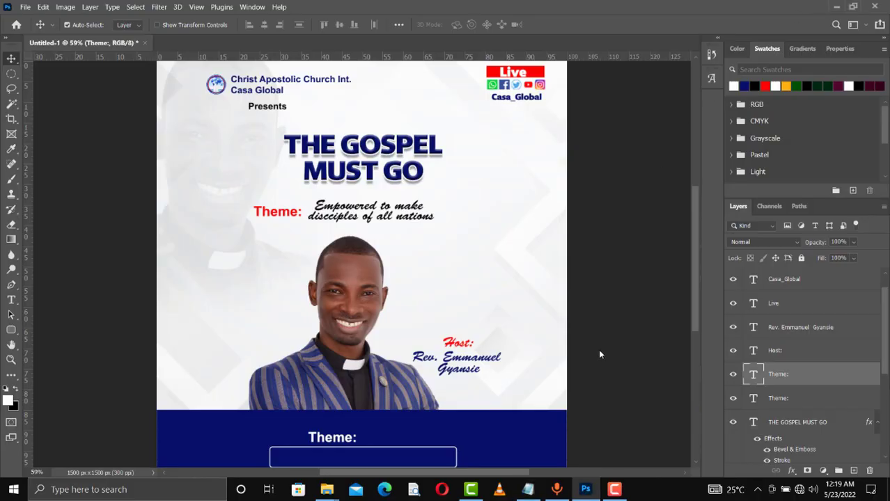
double_click(350, 439)
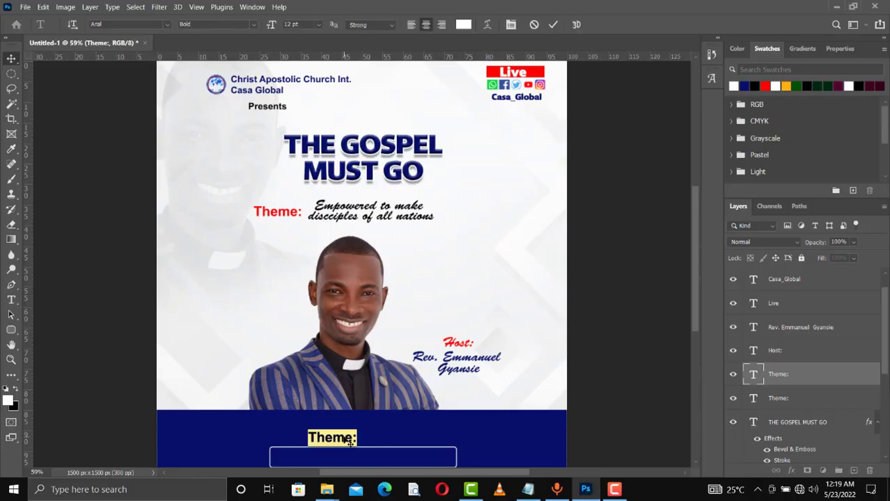
key(ctrl+v)
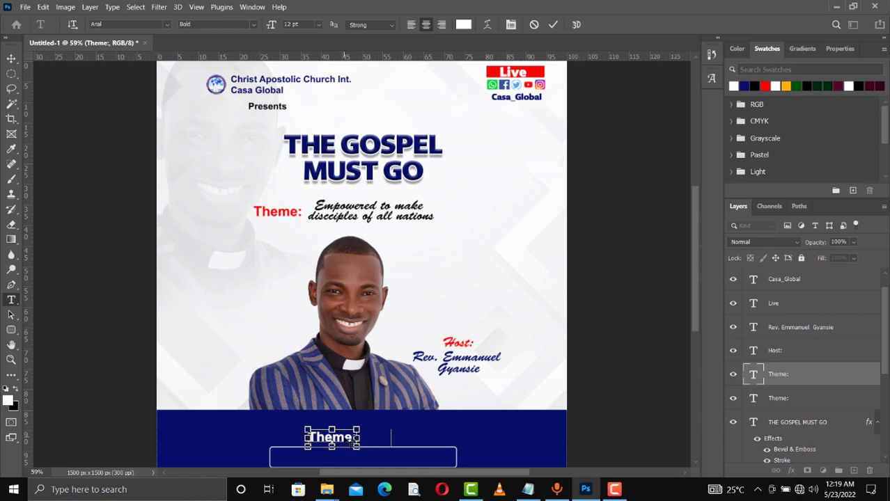
click(553, 25)
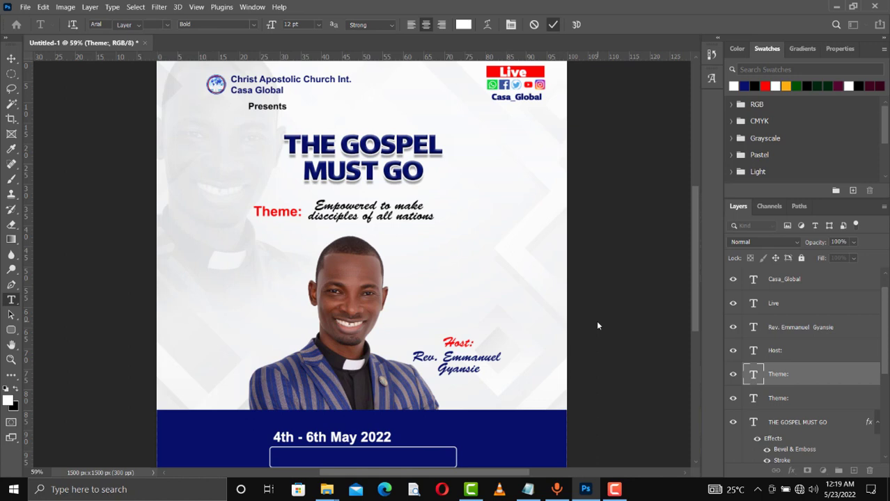
- Centre the date on the band and place a duplicate inside the outlined box
key(v)
key(shift+Right)
key(shift+Right)
key(shift+Right)
key(shift+Right)
key(shift+Right)
key(shift+Right)
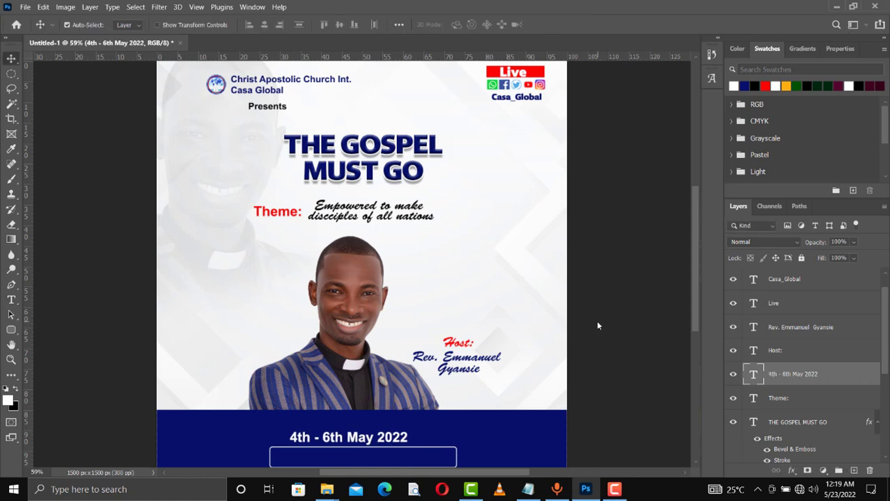
key(shift+Right)
key(shift+Right)
key(shift+Right)
key(shift+Right)
key(shift+Right)
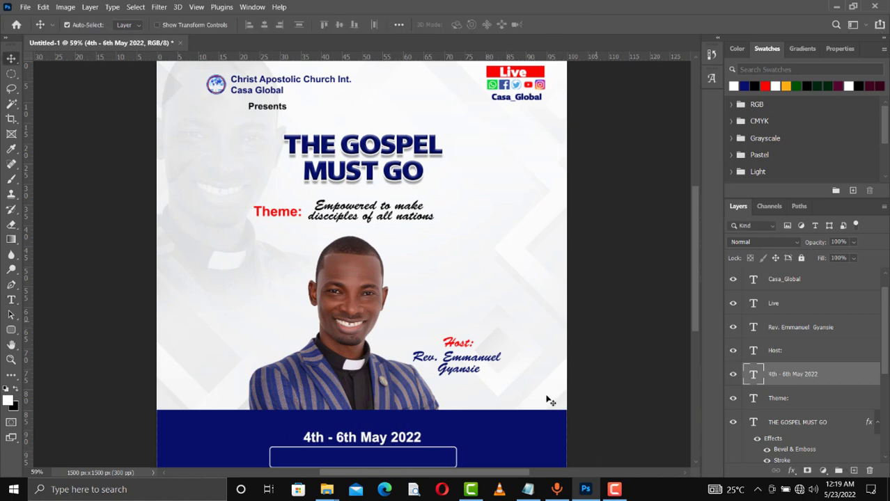
key(shift+Up)
key(shift+Up)
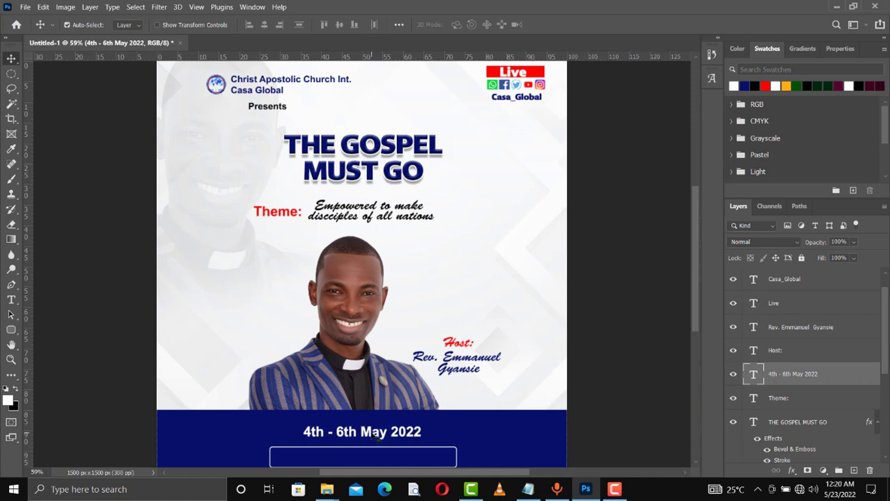
key(ctrl+j)
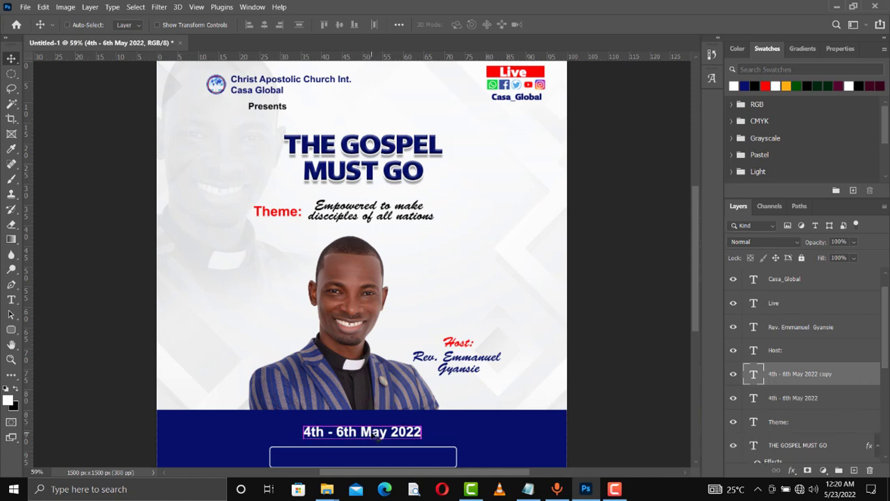
key(shift+Down)
key(shift+Down)
key(shift+Down)
key(shift+Down)
key(shift+Down)
key(shift+Down)
key(shift+Down)
key(shift+Down)
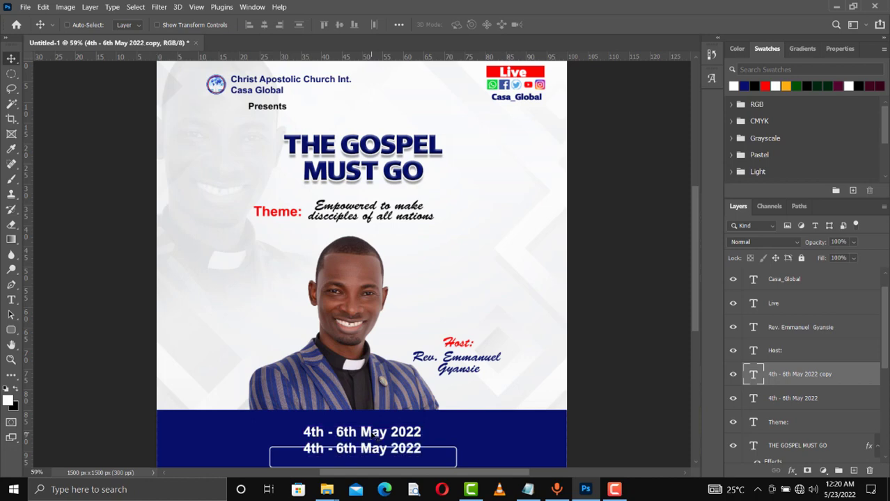
key(shift+Down)
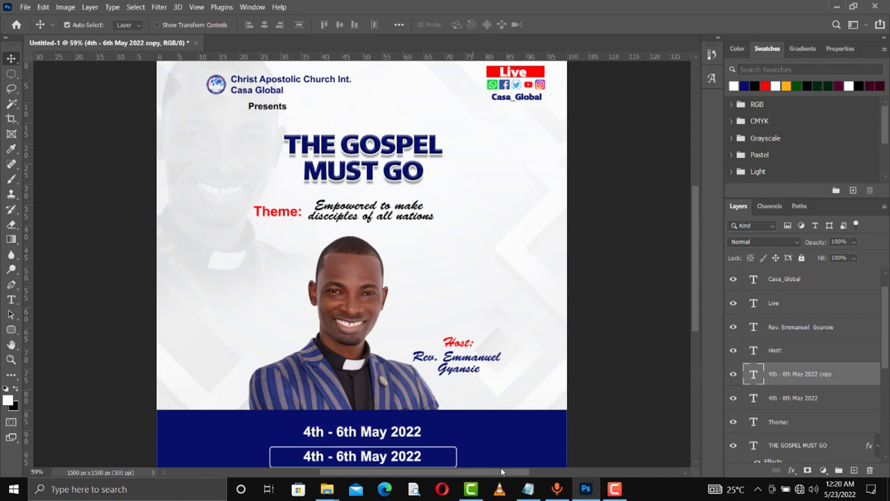
- Select the '7pm Each night' line in the Notepad draft
click(527, 490)
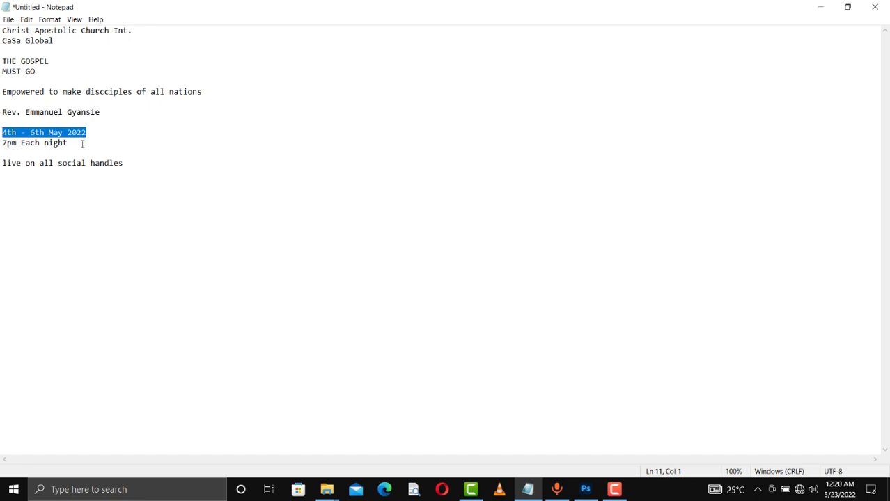
click(68, 143)
drag(69, 143, 1, 143)
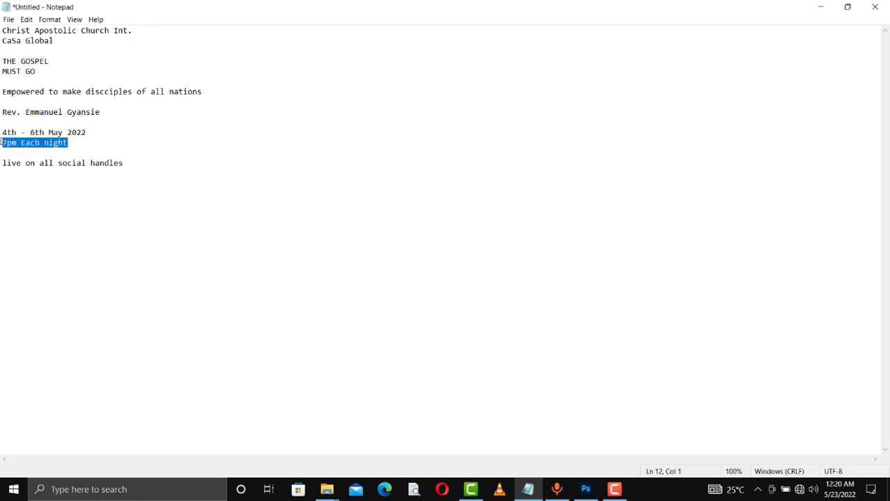
- Retype the boxed date copy as '7pm Each night'
click(820, 7)
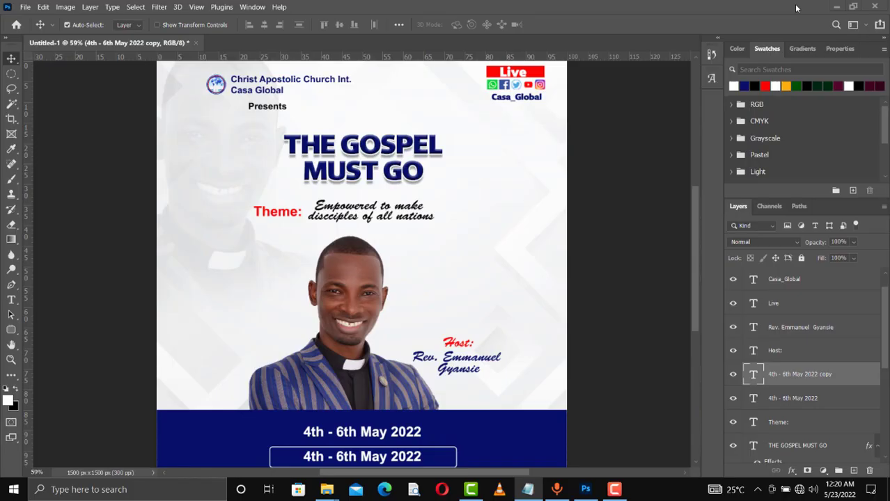
double_click(394, 459)
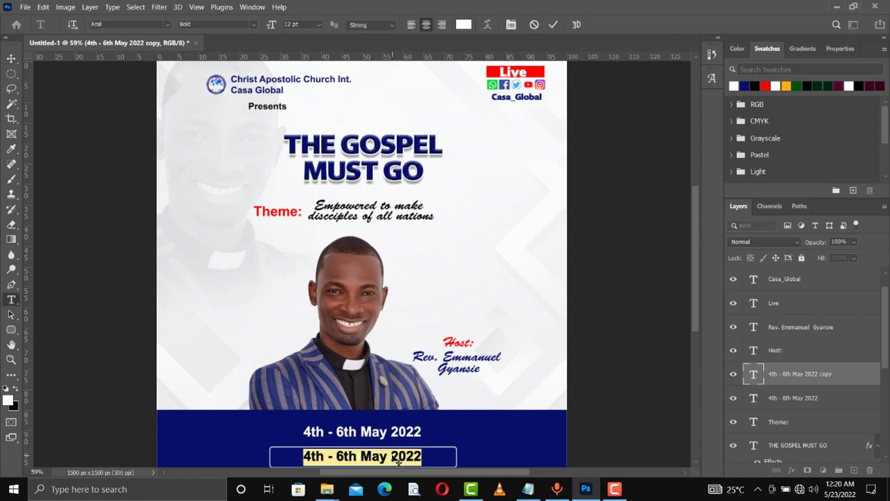
text(7pm Each night)
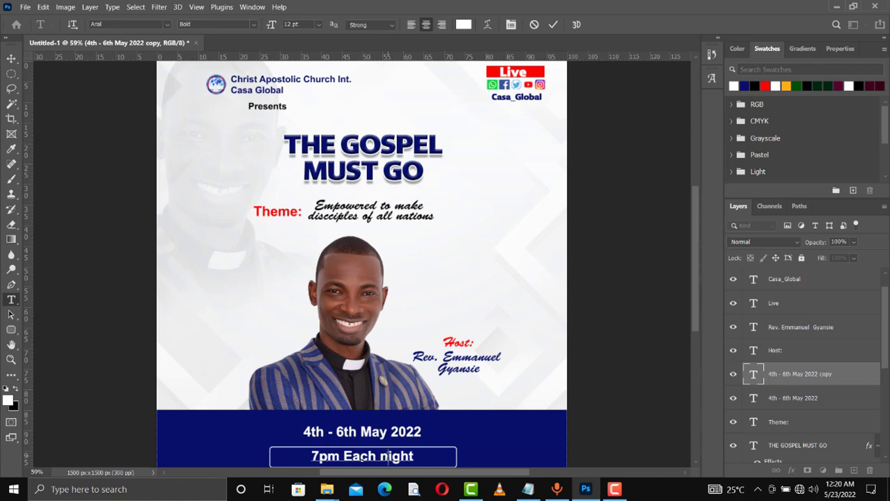
- Colour 'Each night' red and capitalise the N of Night
click(387, 458)
drag(344, 456, 426, 457)
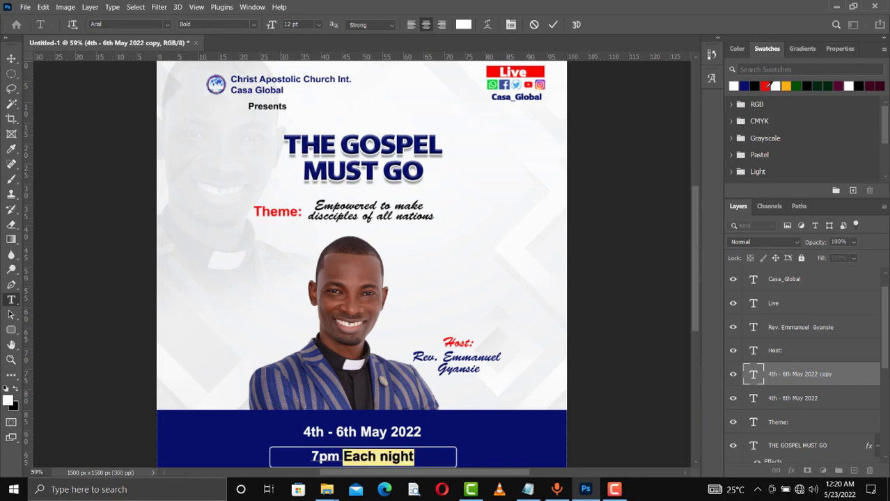
click(766, 85)
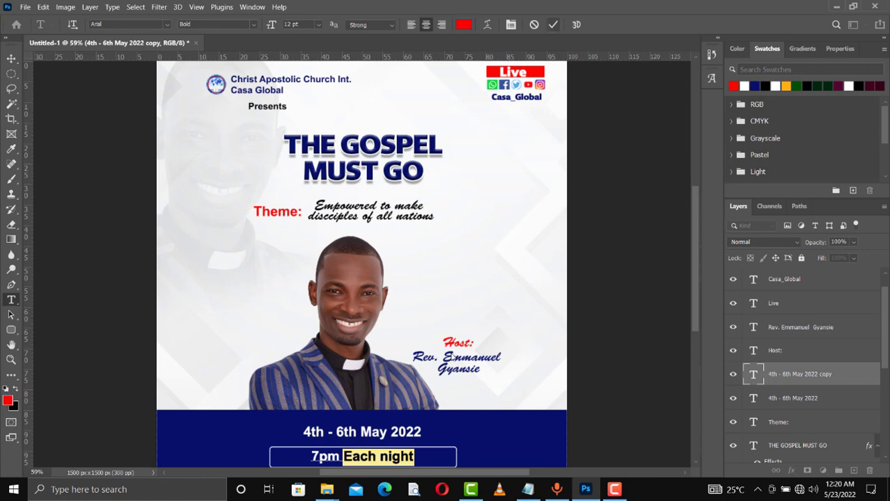
click(388, 456)
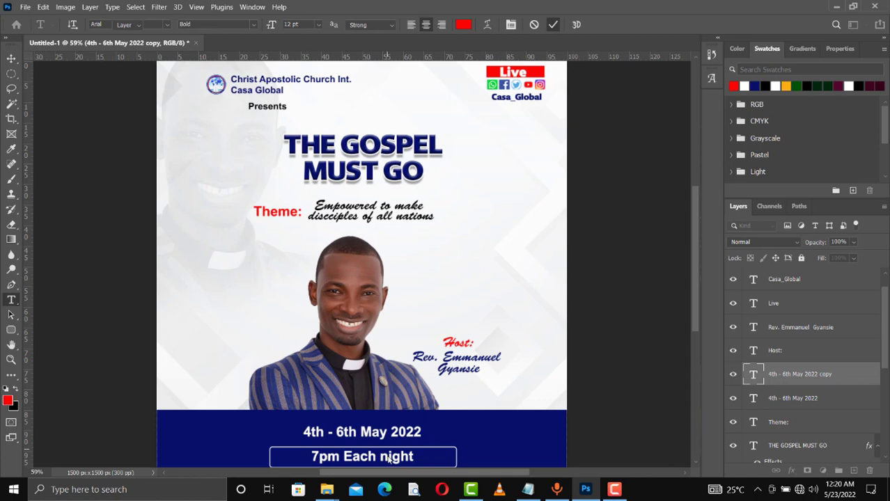
key(BackSpace)
text(N)
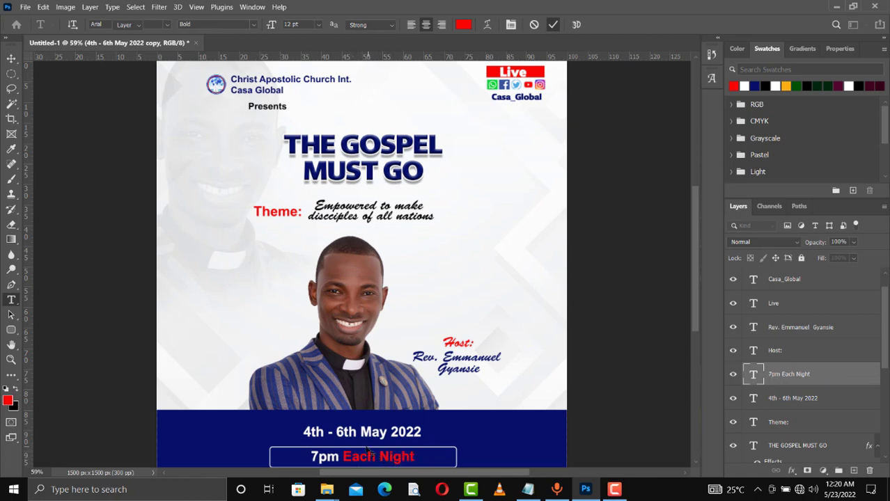
text(v)
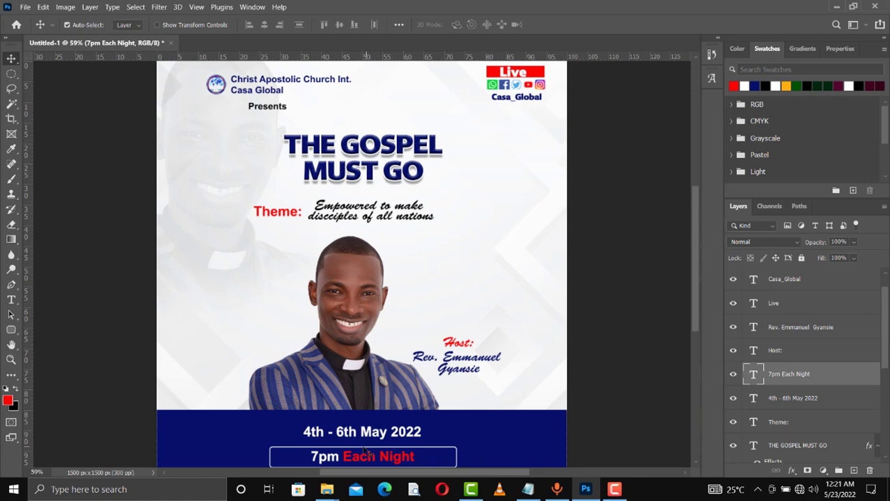
- Narrow the outlined rounded box from both sides to hug the time line
click(365, 452)
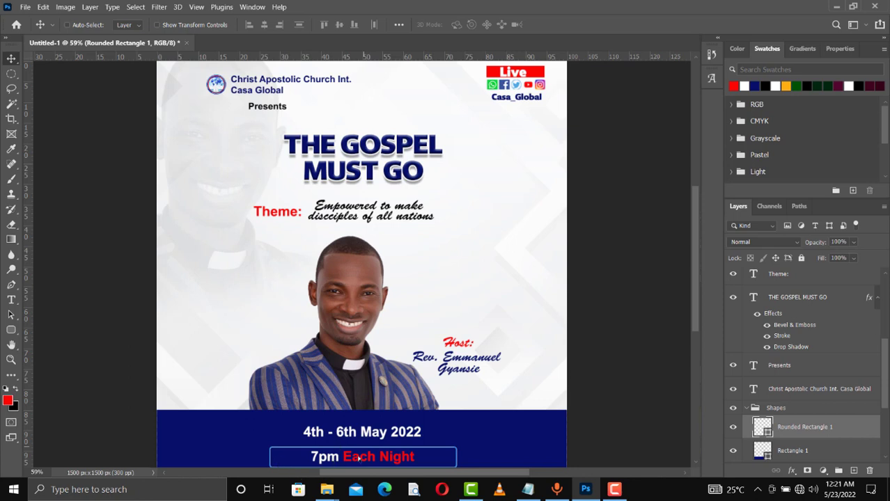
key(ctrl+t)
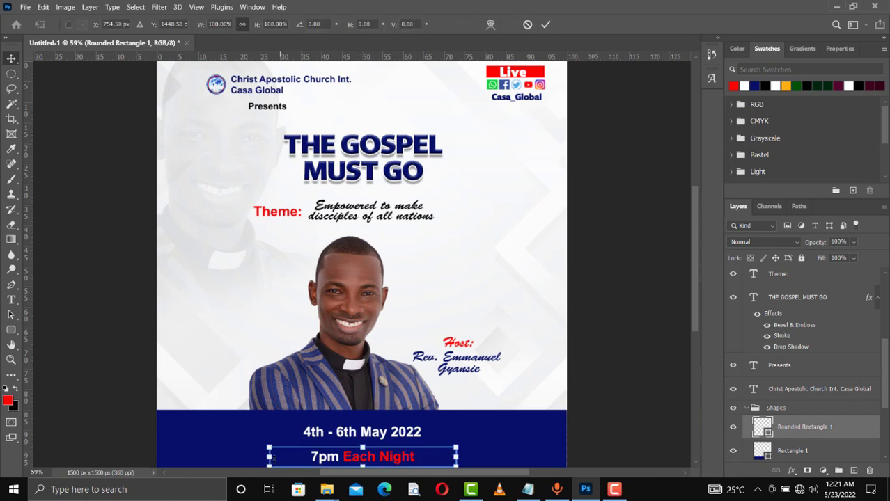
drag(269, 457, 302, 457)
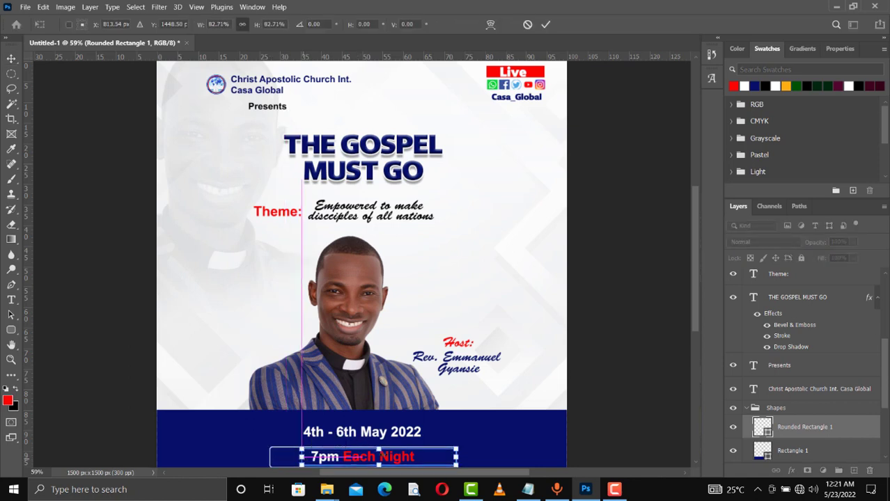
drag(457, 457, 425, 457)
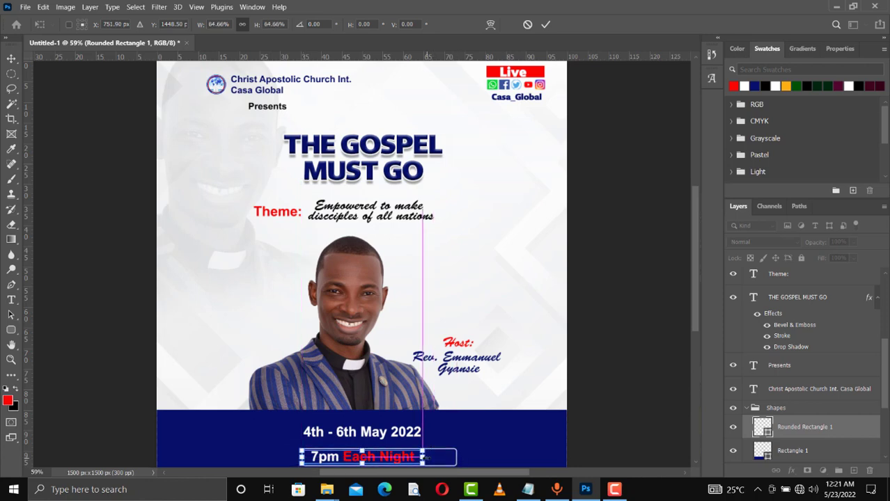
click(546, 25)
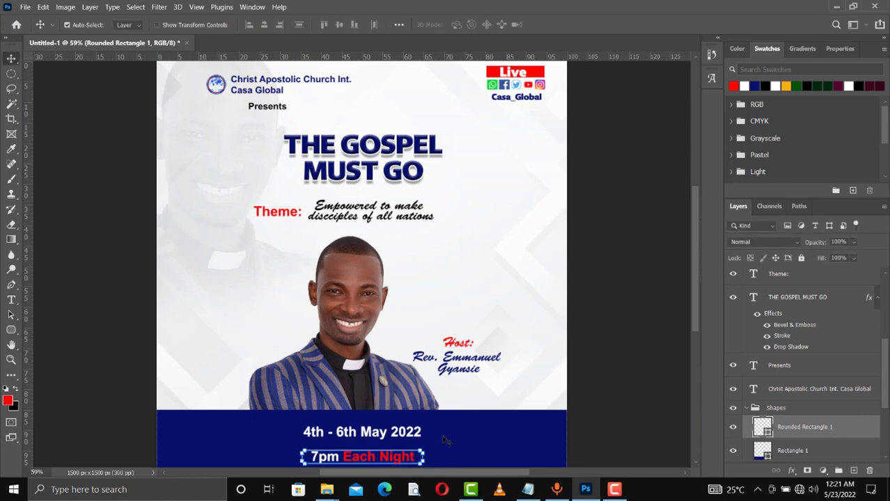
- Nudge the date, the outlined box and the 7pm text upward on the band
click(370, 437)
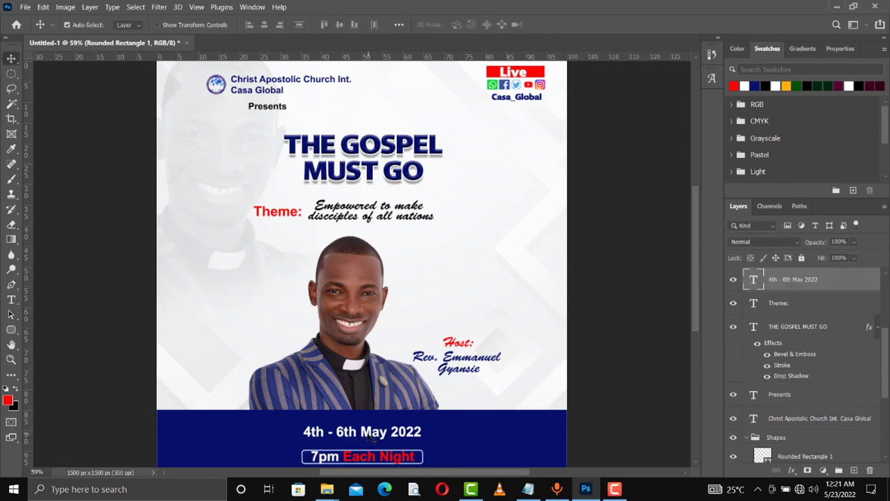
drag(371, 439, 371, 448)
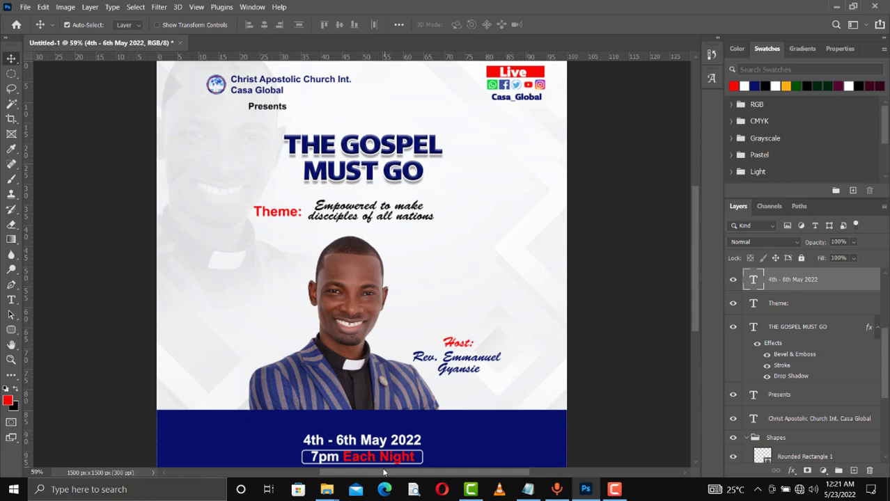
key(shift+Up)
key(shift+Up)
key(shift+Up)
key(shift+Up)
key(shift+Up)
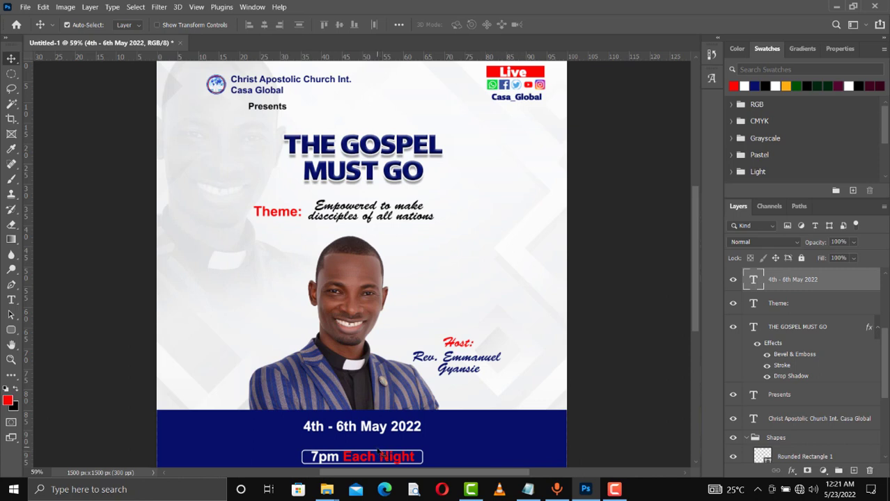
click(379, 455)
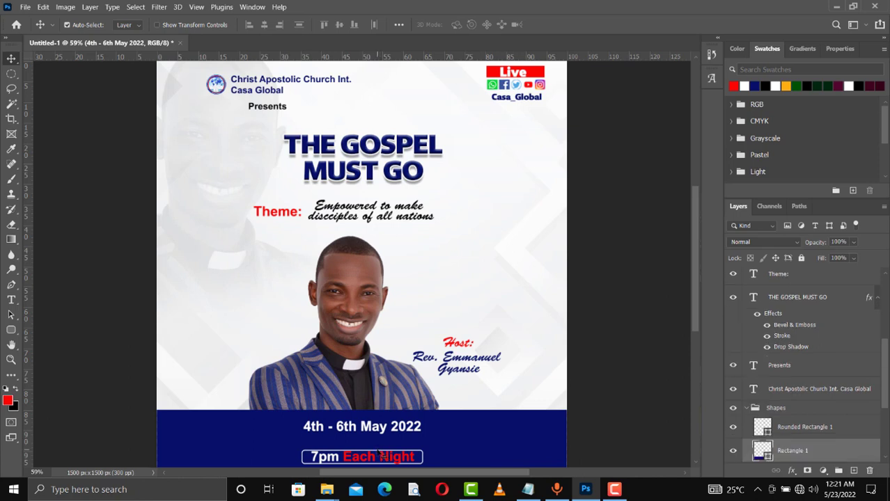
click(803, 433)
key(shift+Up)
key(shift+Up)
key(shift+Up)
key(shift+Up)
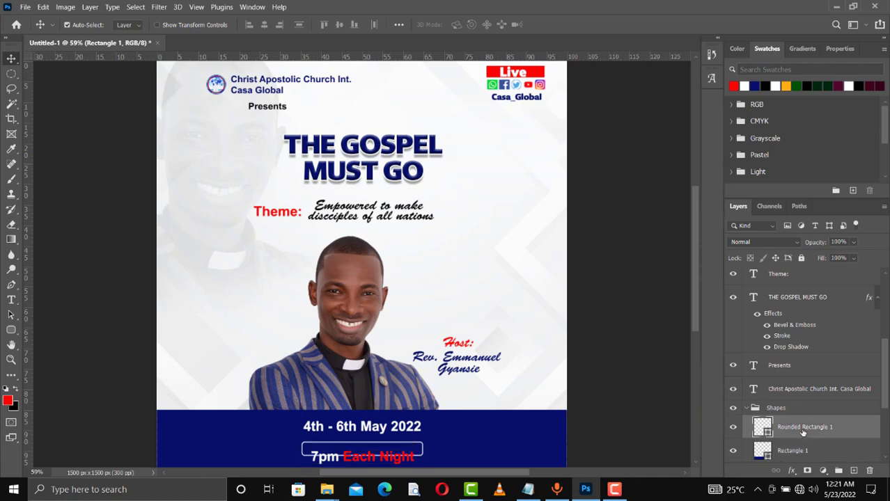
click(323, 463)
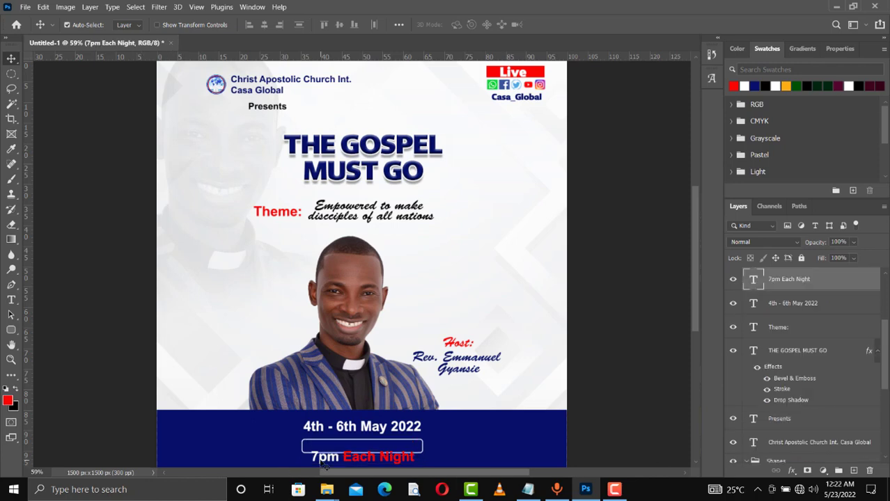
key(shift+Up)
key(shift+Up)
key(shift+Up)
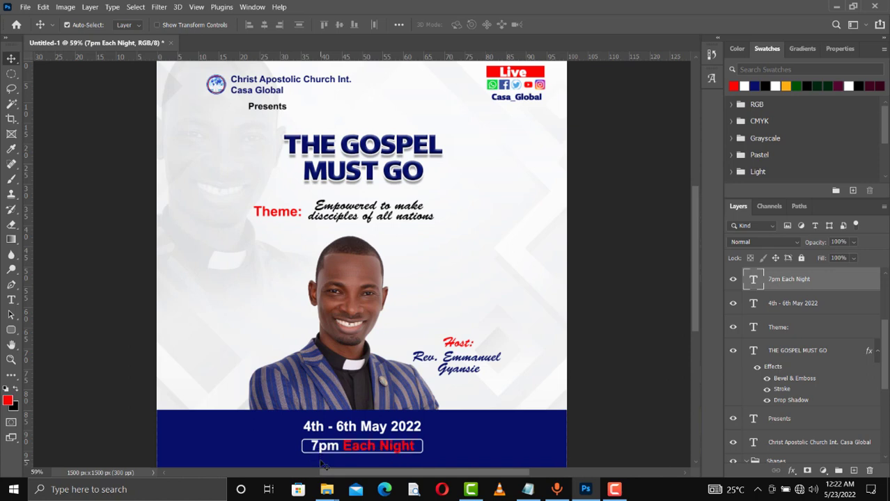
- Review the text's Properties panel character settings (Arial Bold 12 pt) and the font size list
click(840, 50)
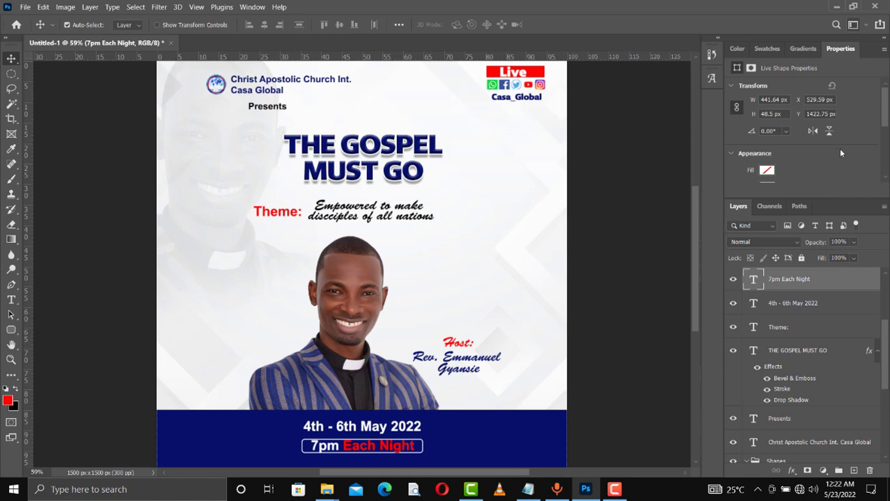
drag(886, 100, 887, 104)
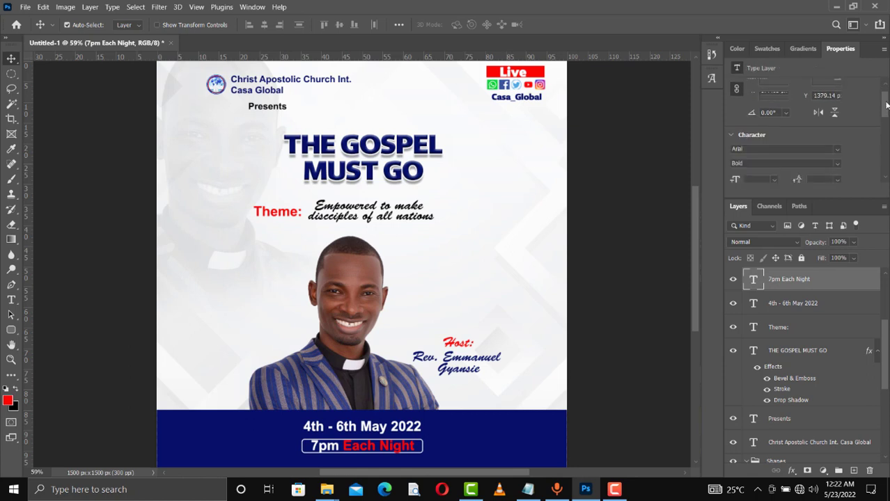
scroll(772, 103, down, 6)
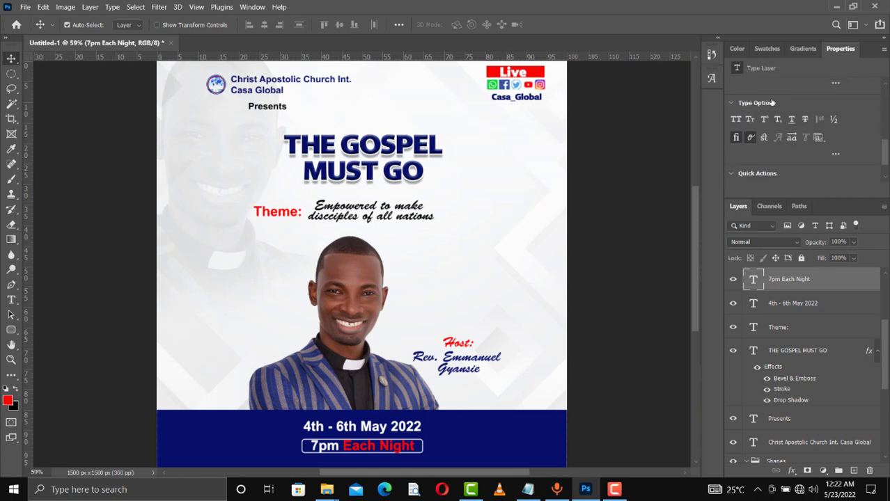
scroll(792, 137, up, 5)
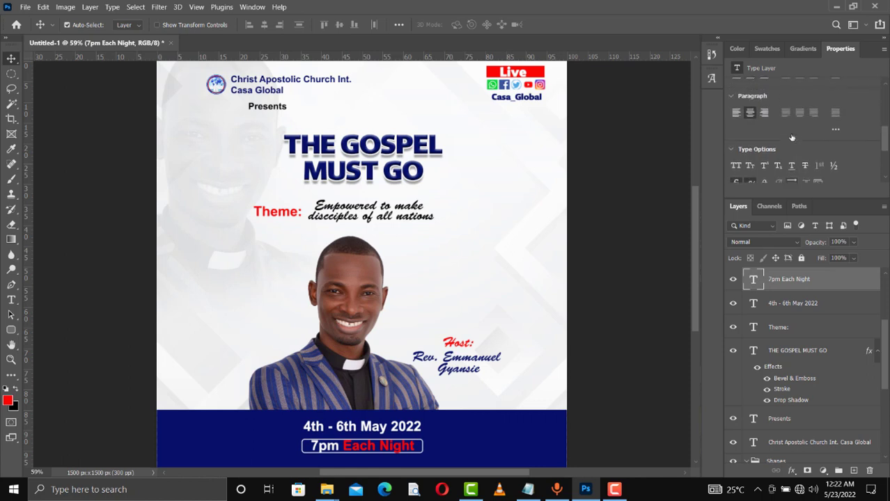
scroll(792, 137, up, 3)
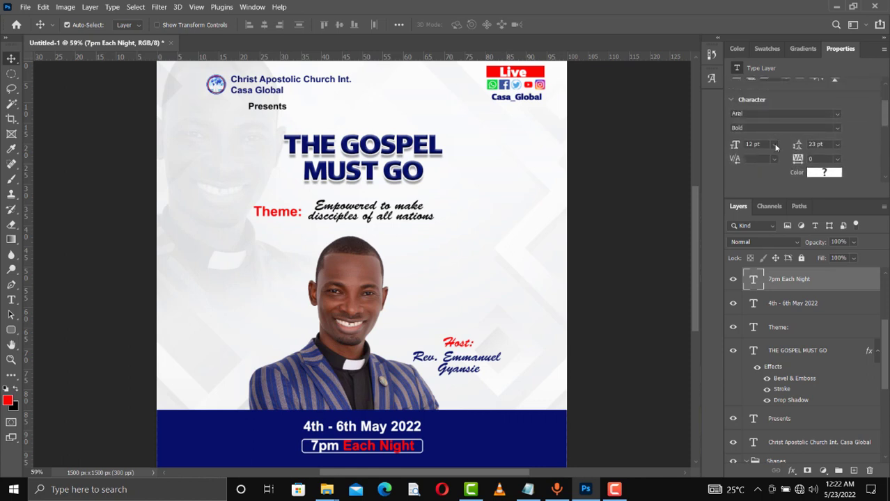
click(775, 144)
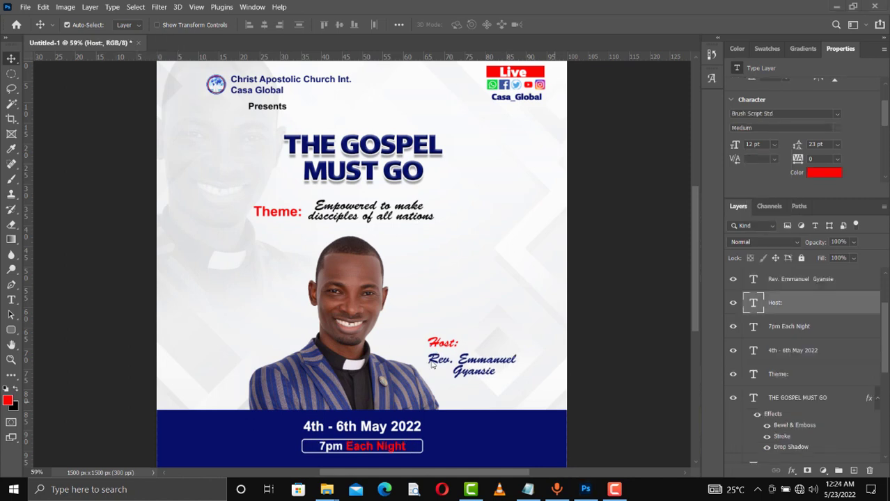
- Apply the red swatch to just the words 'MUST GO' in the headline and commit the text edit
click(326, 183)
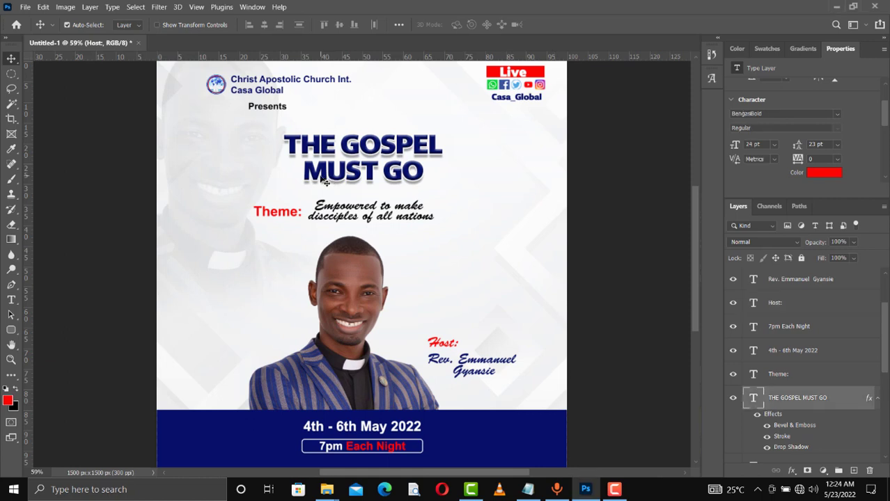
double_click(321, 177)
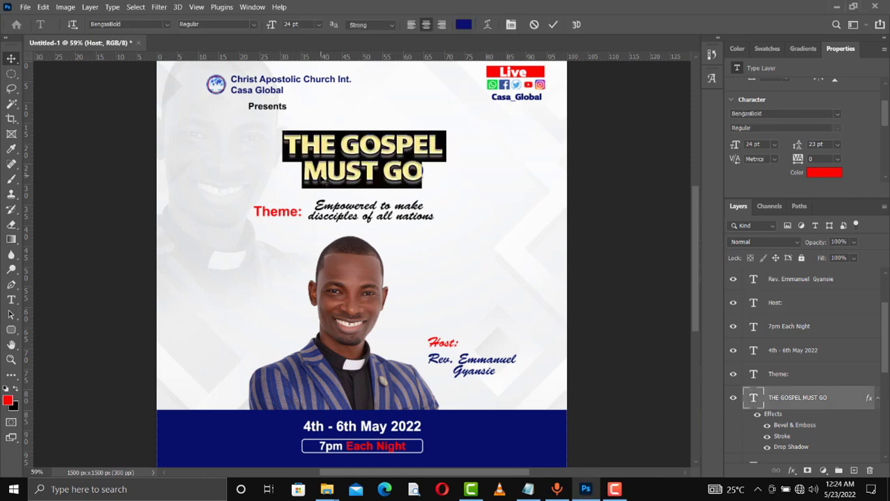
click(302, 174)
shift+click(426, 182)
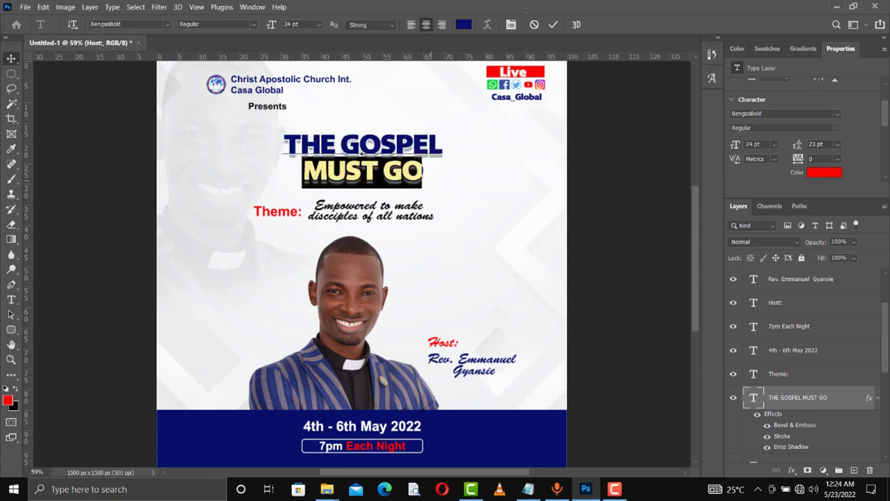
click(758, 49)
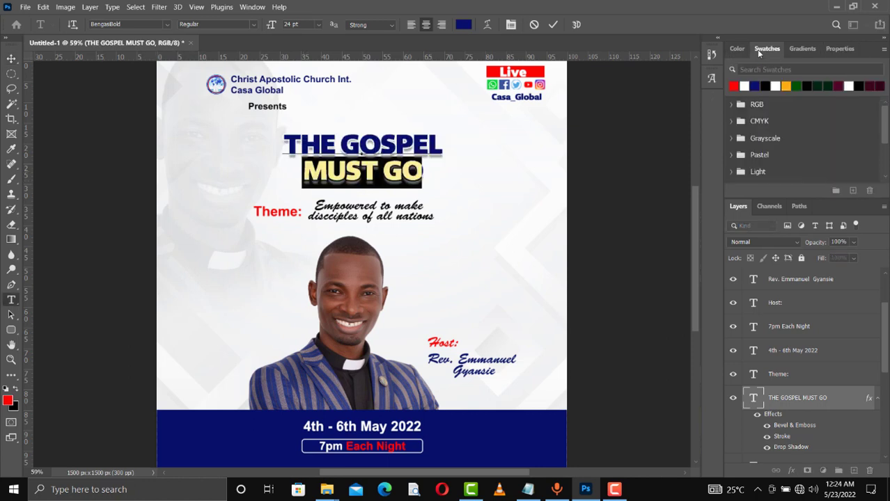
click(733, 86)
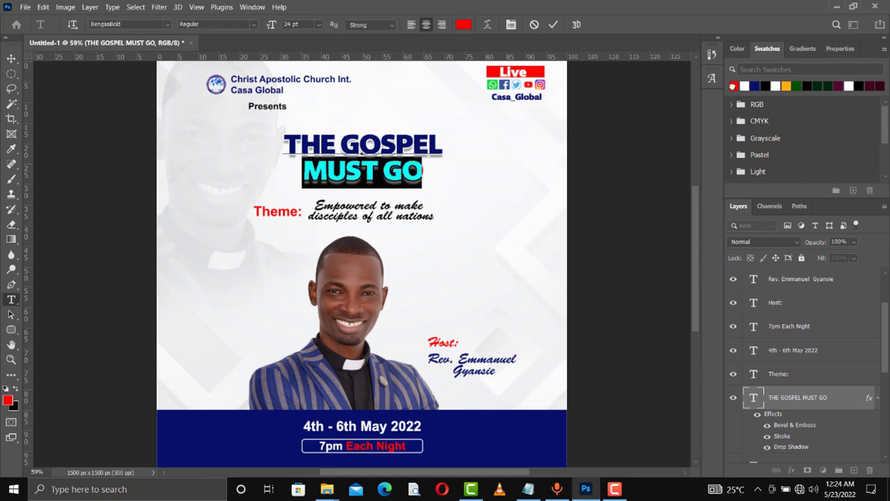
click(553, 25)
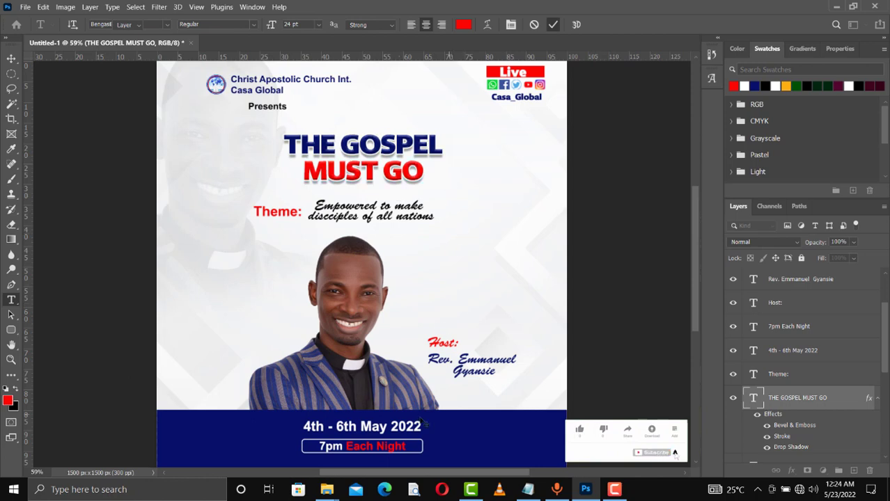
key(v)
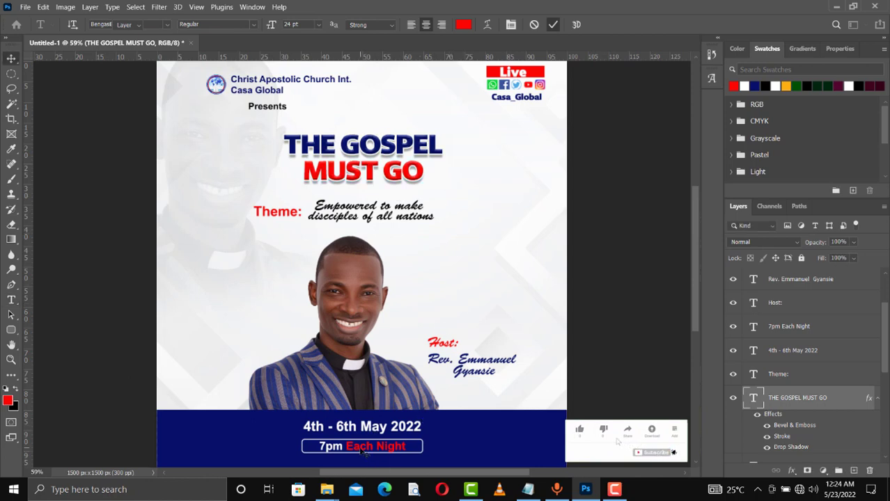